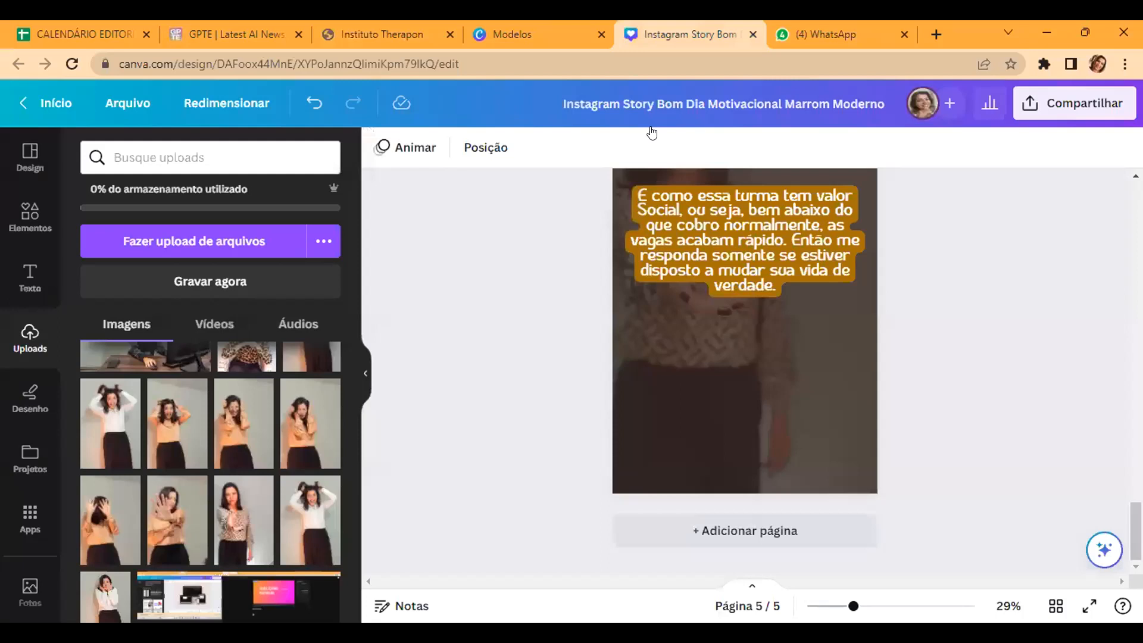
Step: Return to page 1 of the story and read its "bom dia" greeting, introductory text and closing call for attention
scroll(1016, 279, up, 5)
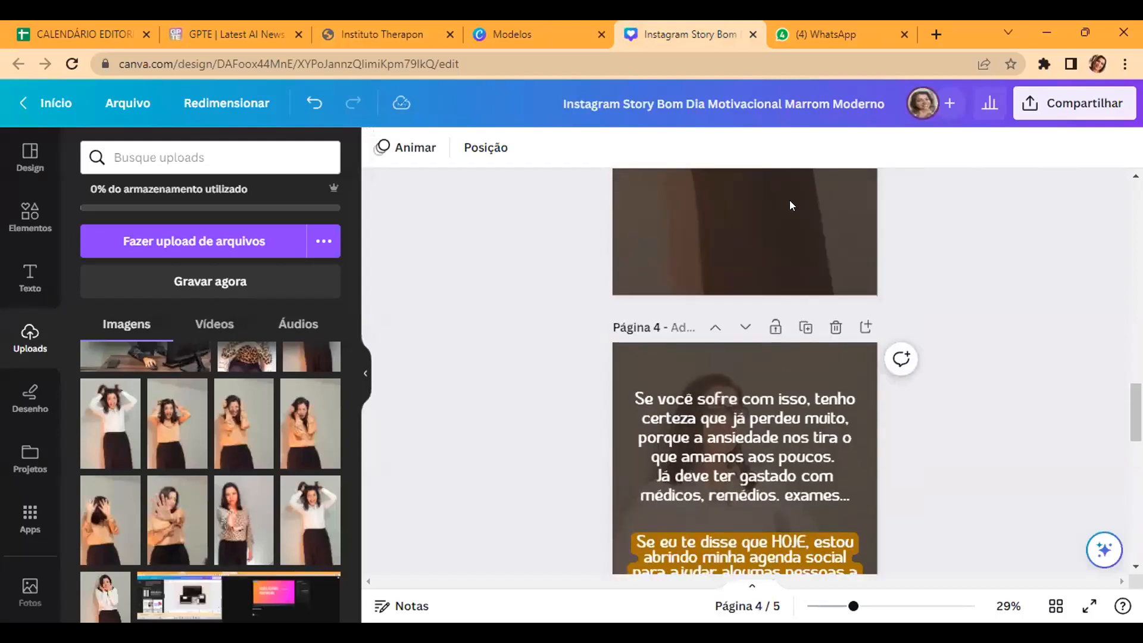
scroll(739, 361, up, 15)
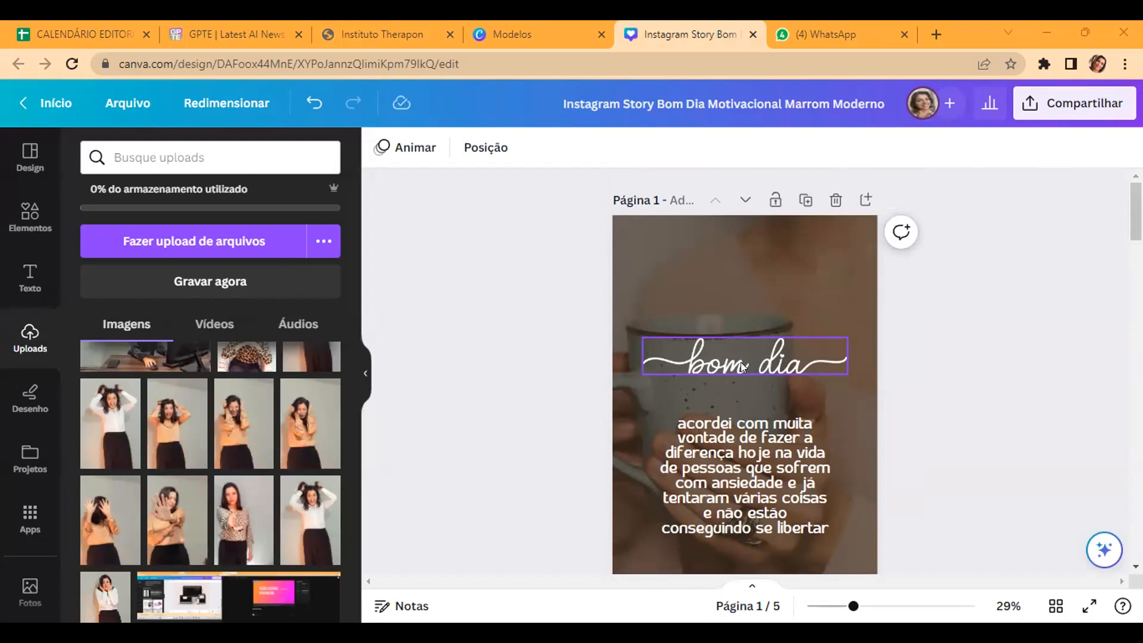
scroll(672, 347, down, 3)
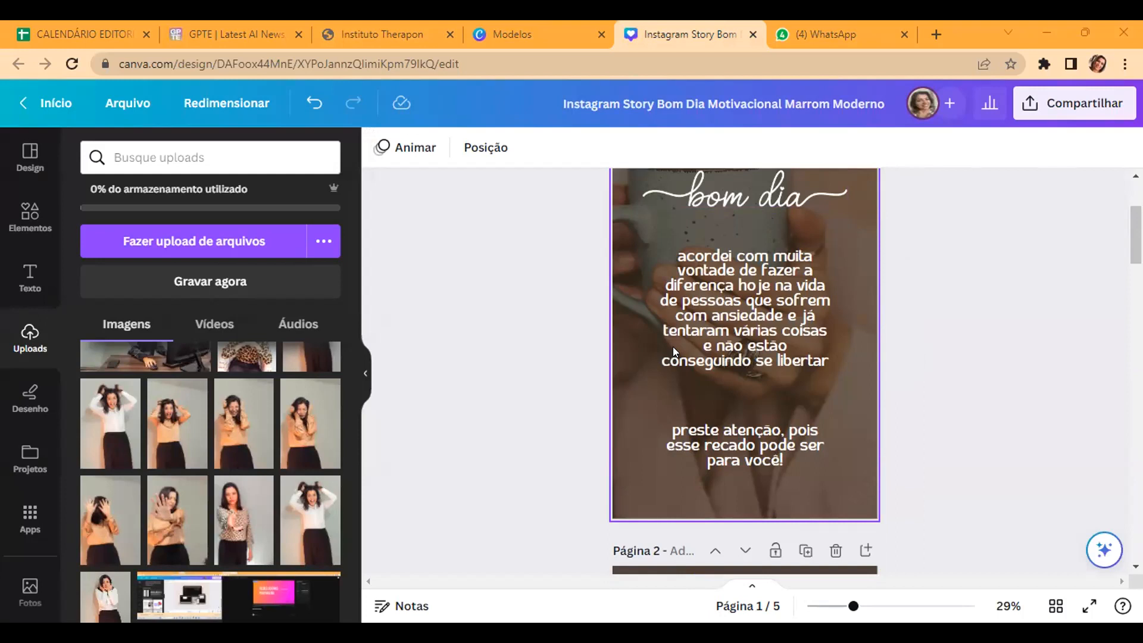
scroll(619, 295, up, 2)
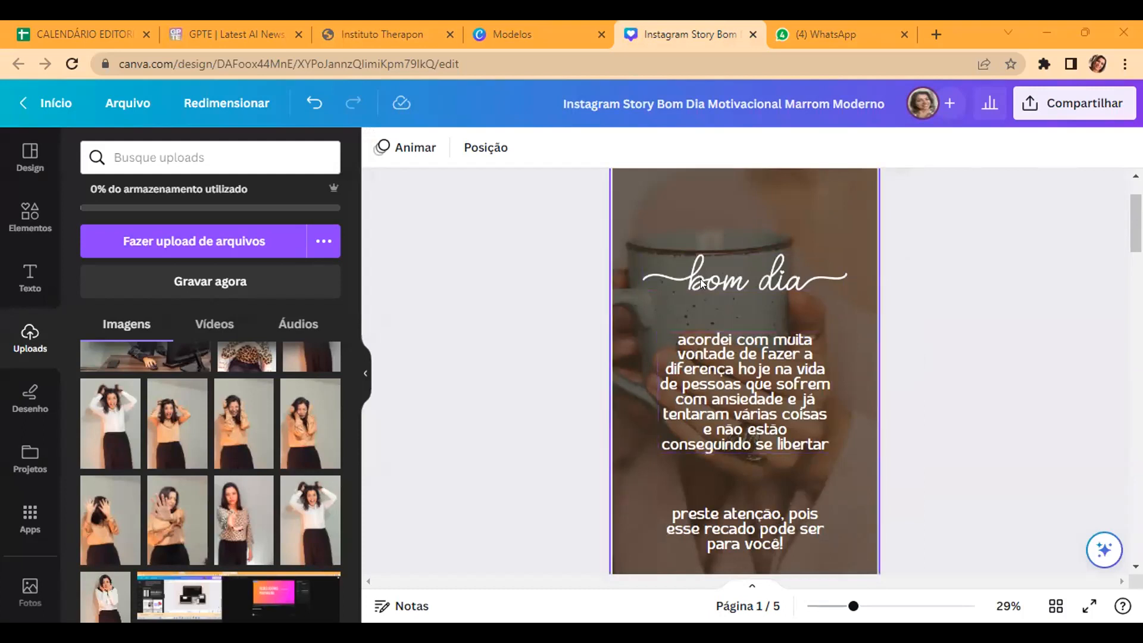
scroll(767, 268, up, 2)
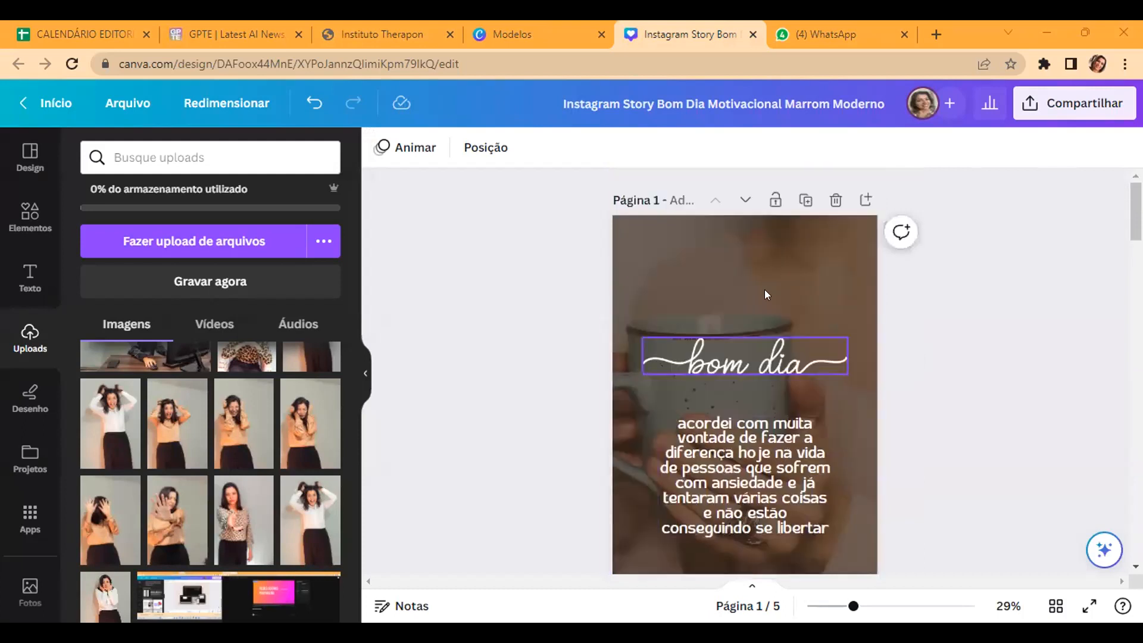
scroll(769, 372, down, 2)
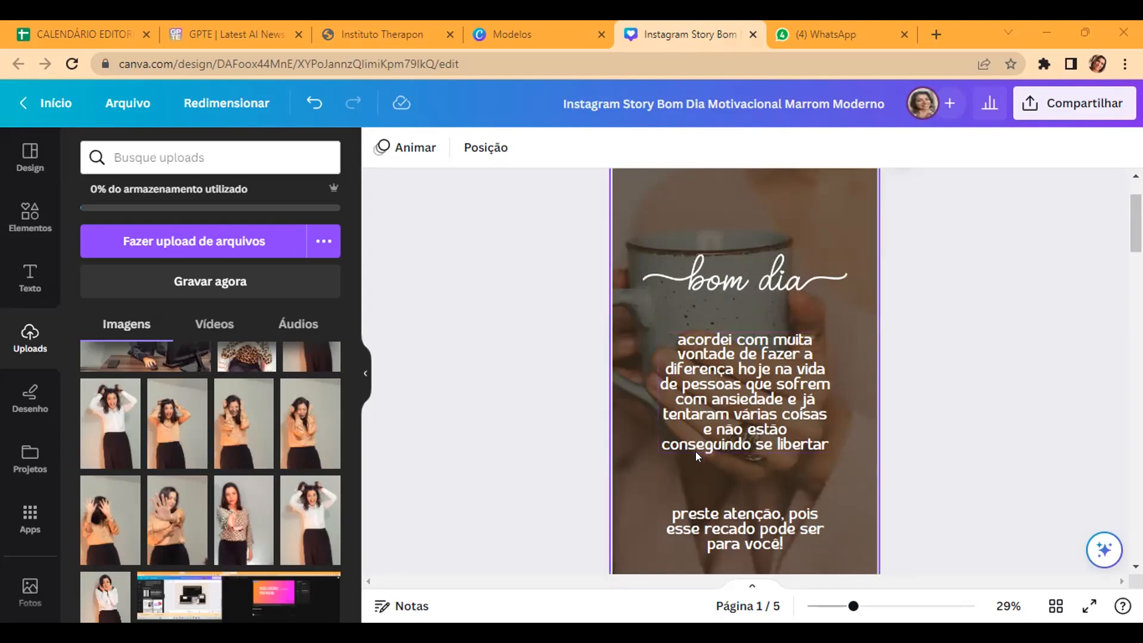
scroll(780, 452, down, 2)
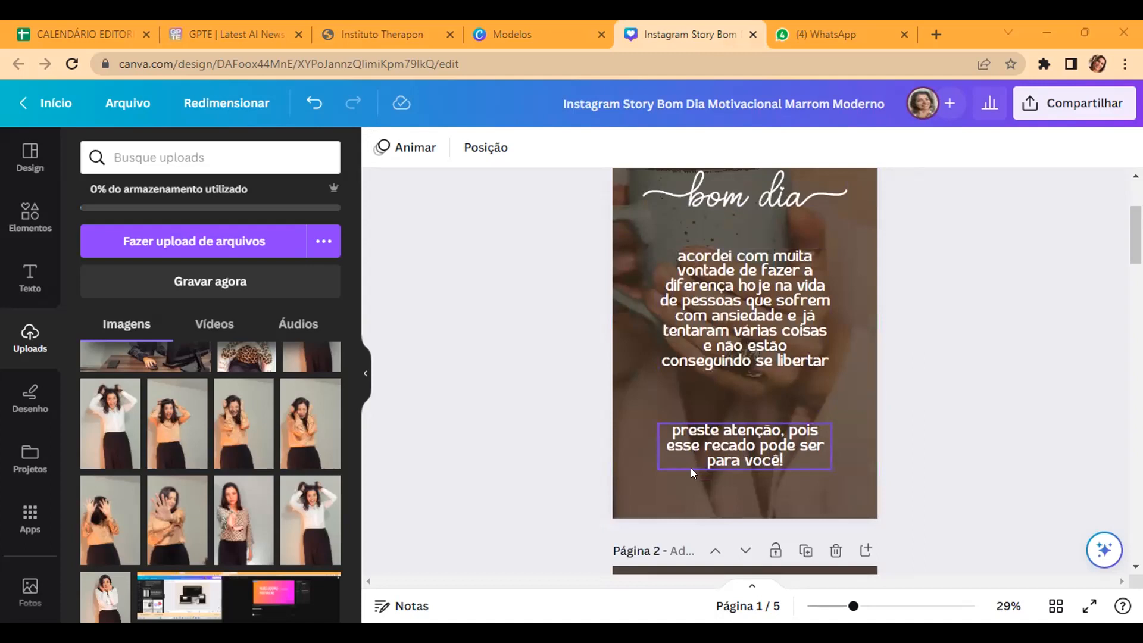
scroll(785, 465, down, 4)
scroll(683, 345, up, 6)
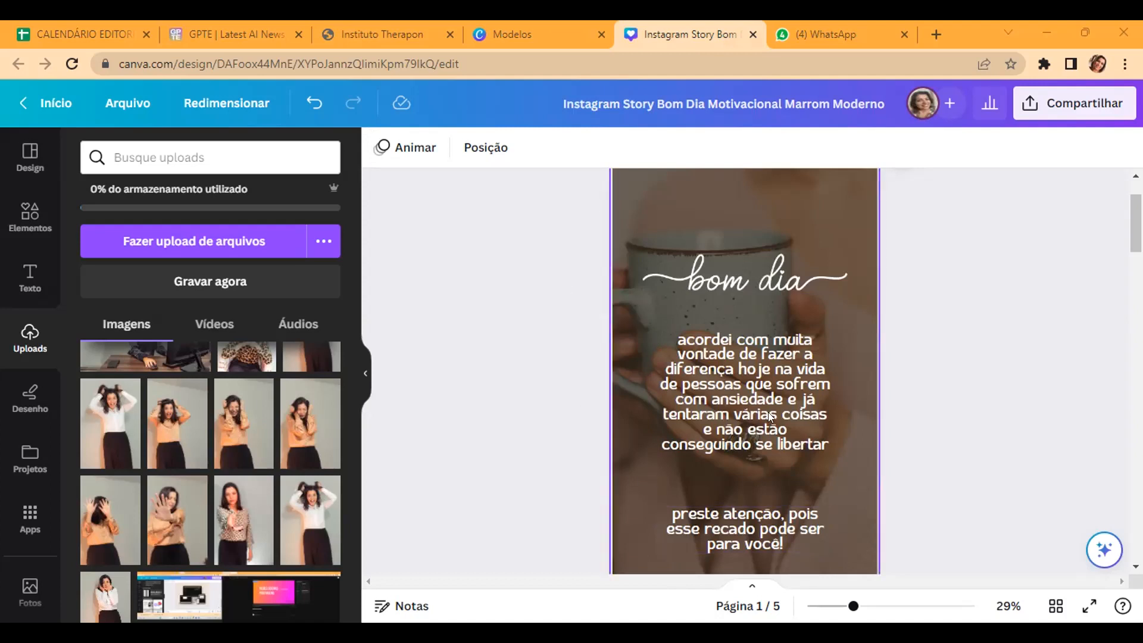
Step: Read page 2's list of what anxiety does and its symptoms paragraph, checking how it follows from page 1
scroll(768, 411, down, 2)
scroll(595, 349, down, 10)
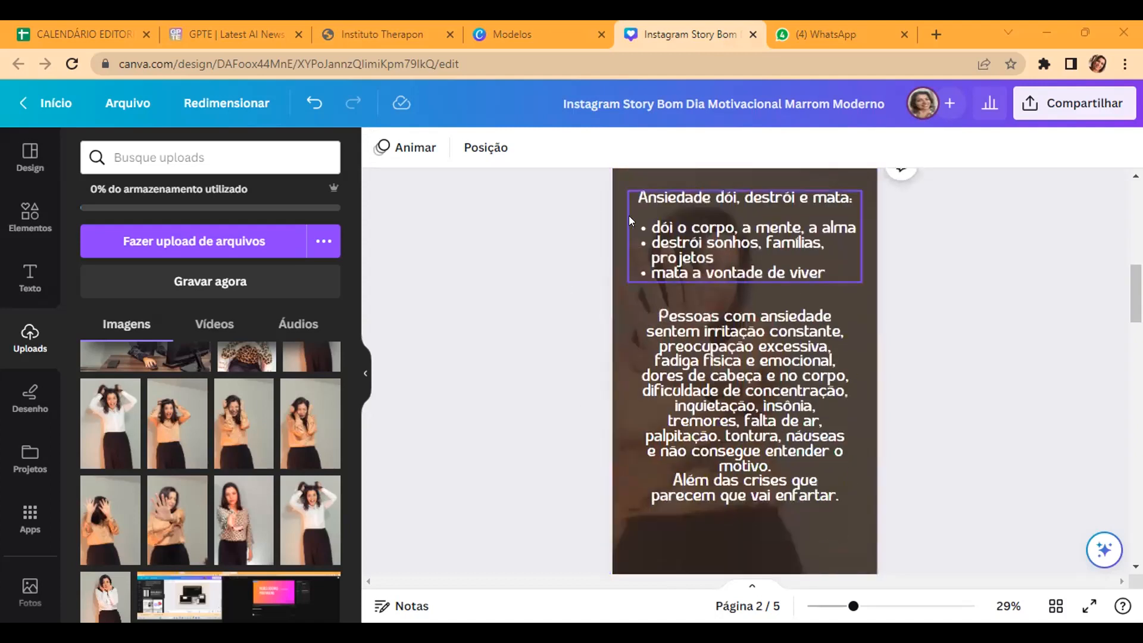
scroll(620, 225, up, 8)
scroll(729, 338, down, 8)
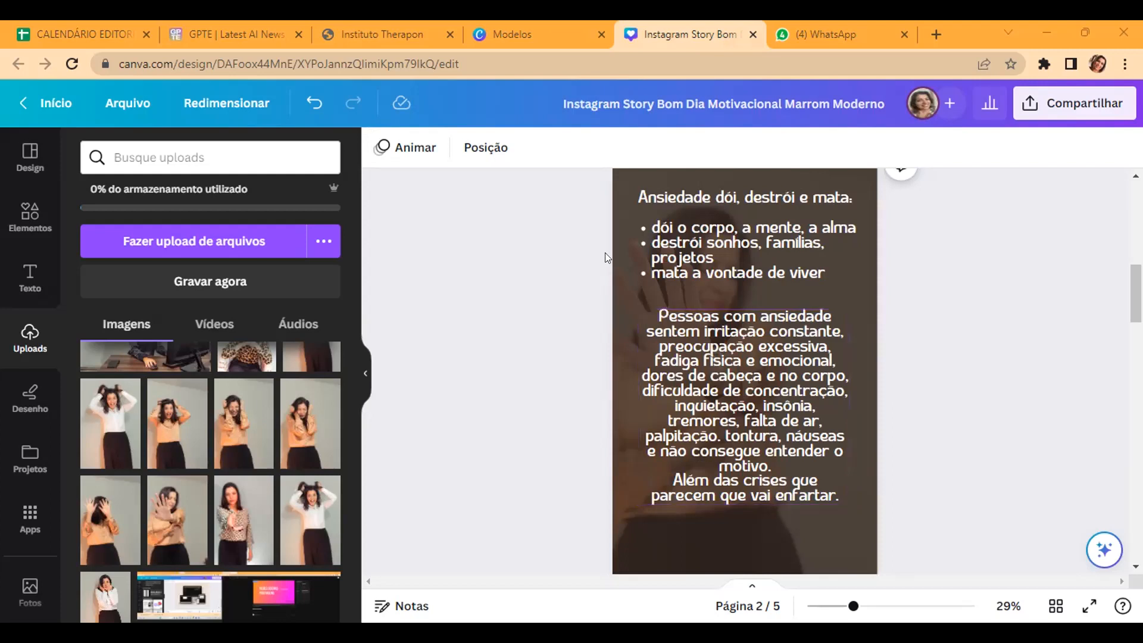
scroll(604, 253, up, 3)
scroll(604, 253, up, 3)
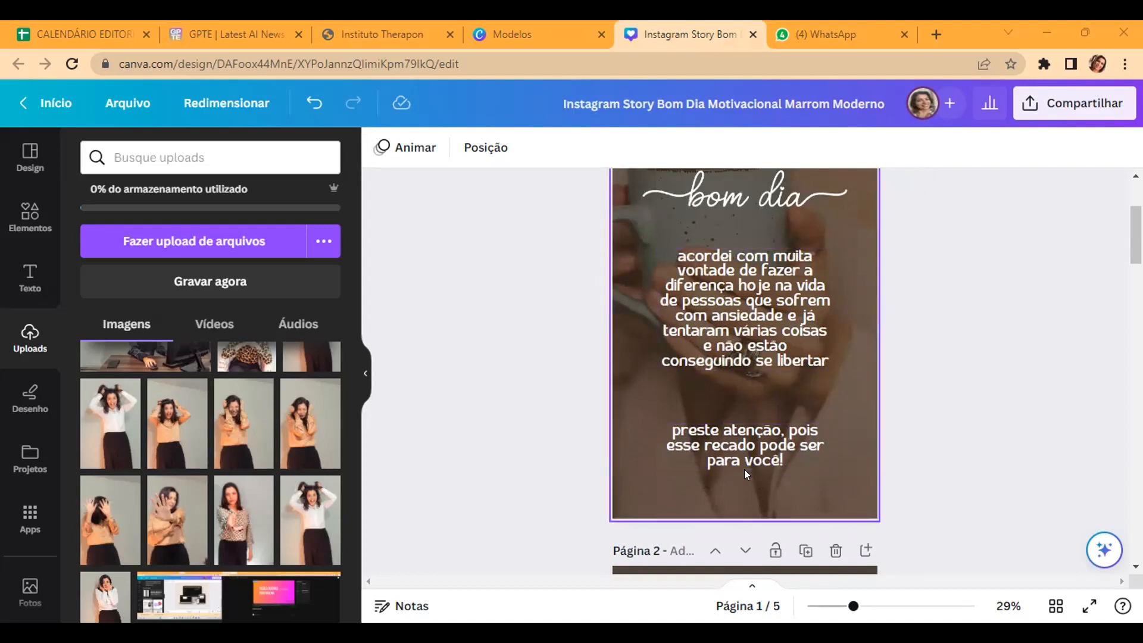
scroll(735, 465, down, 5)
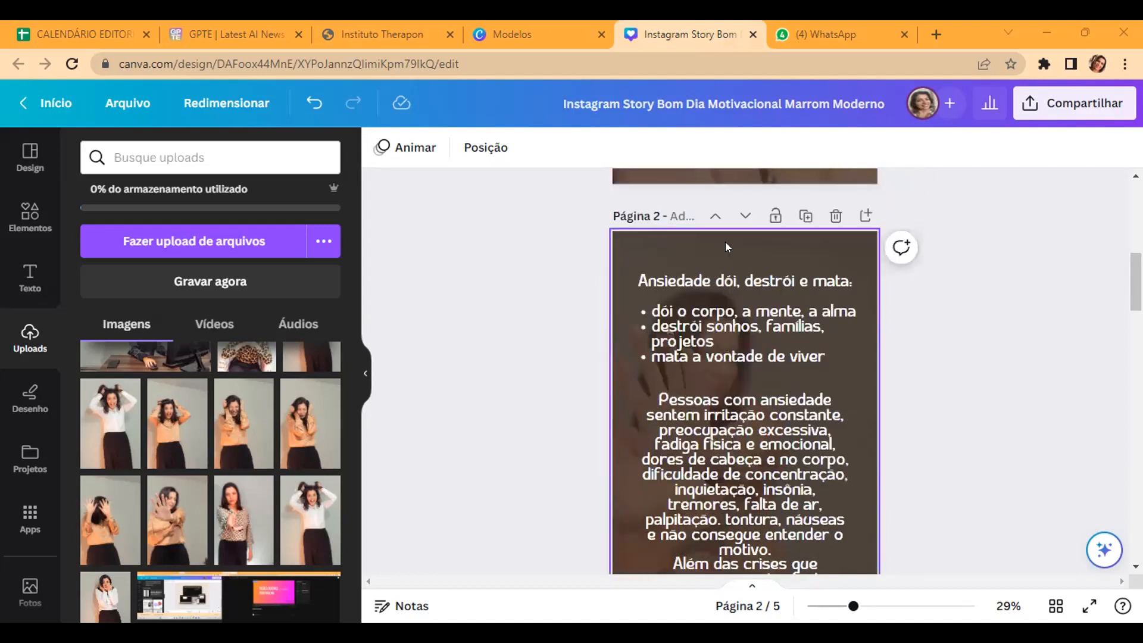
scroll(714, 357, down, 3)
scroll(688, 382, up, 1)
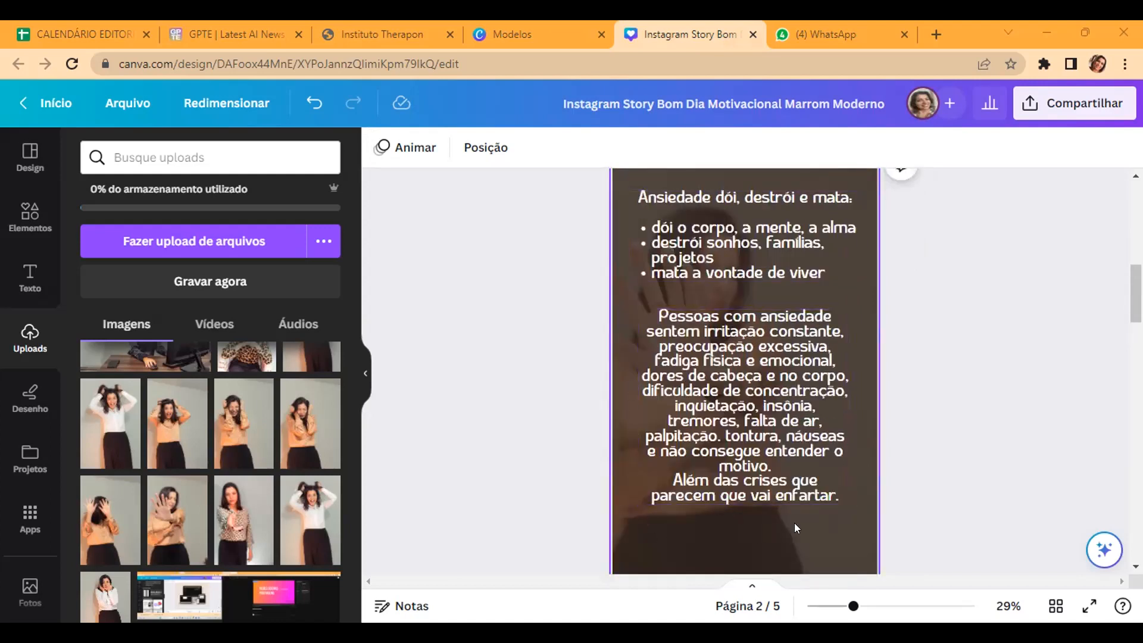
Step: Read page 3's two paragraphs about the author's own experience with anxiety and the patients' results
scroll(795, 525, down, 5)
scroll(794, 522, down, 4)
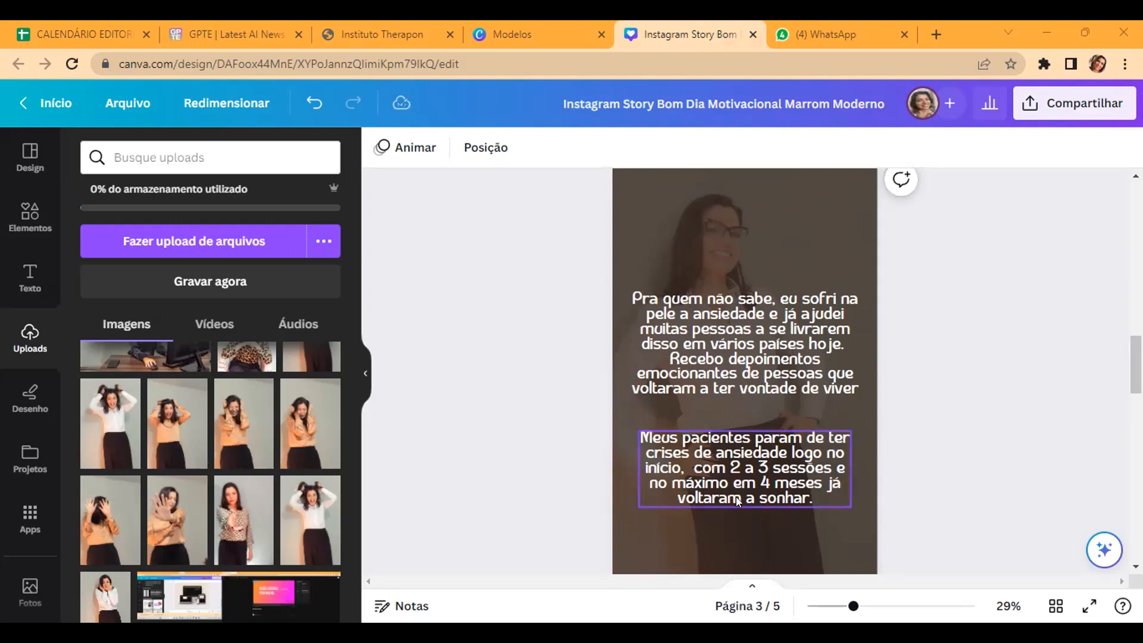
scroll(735, 494, down, 2)
scroll(785, 413, up, 2)
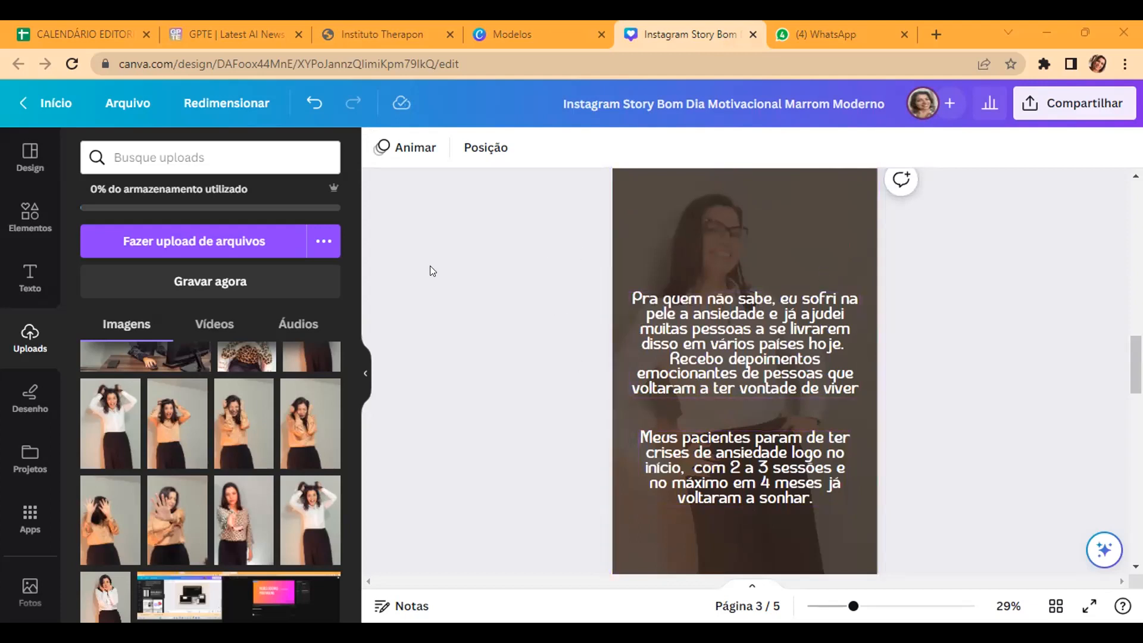
scroll(499, 278, up, 10)
scroll(672, 397, down, 8)
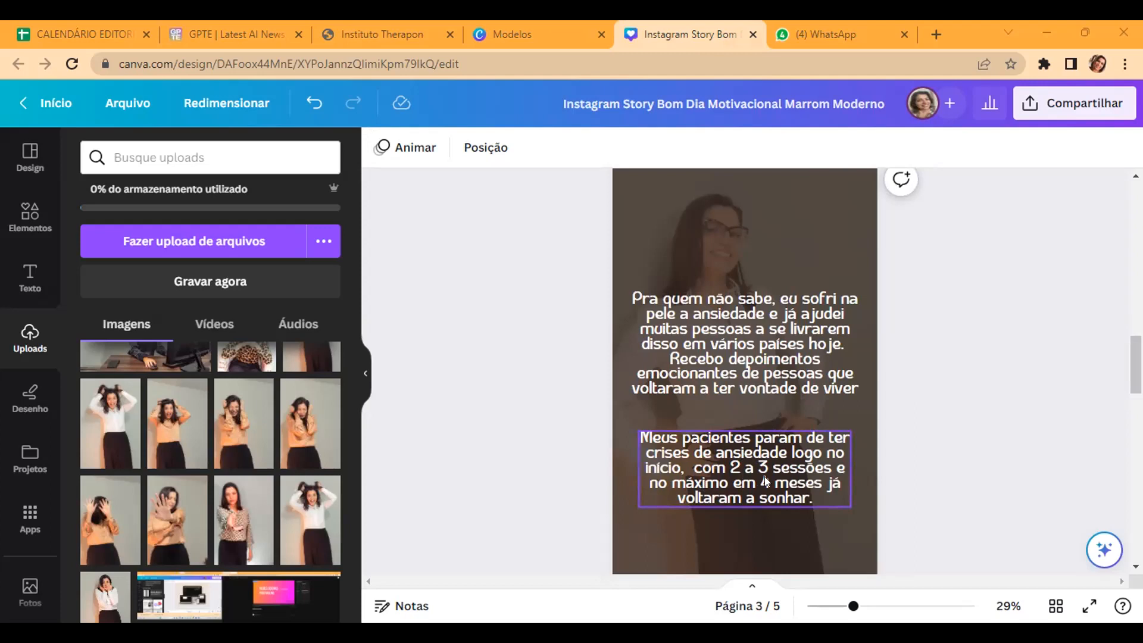
scroll(764, 476, down, 2)
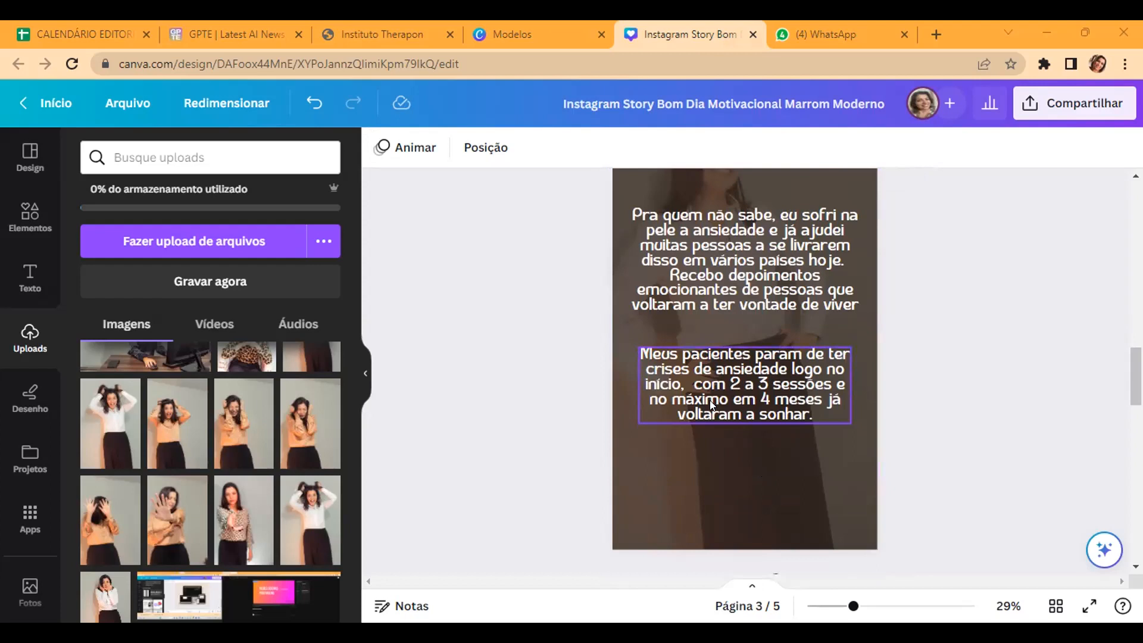
Step: Read page 4's text on losses from anxiety and select the highlighted paragraph beginning "Se eu te disse que HOJE"
scroll(712, 403, down, 10)
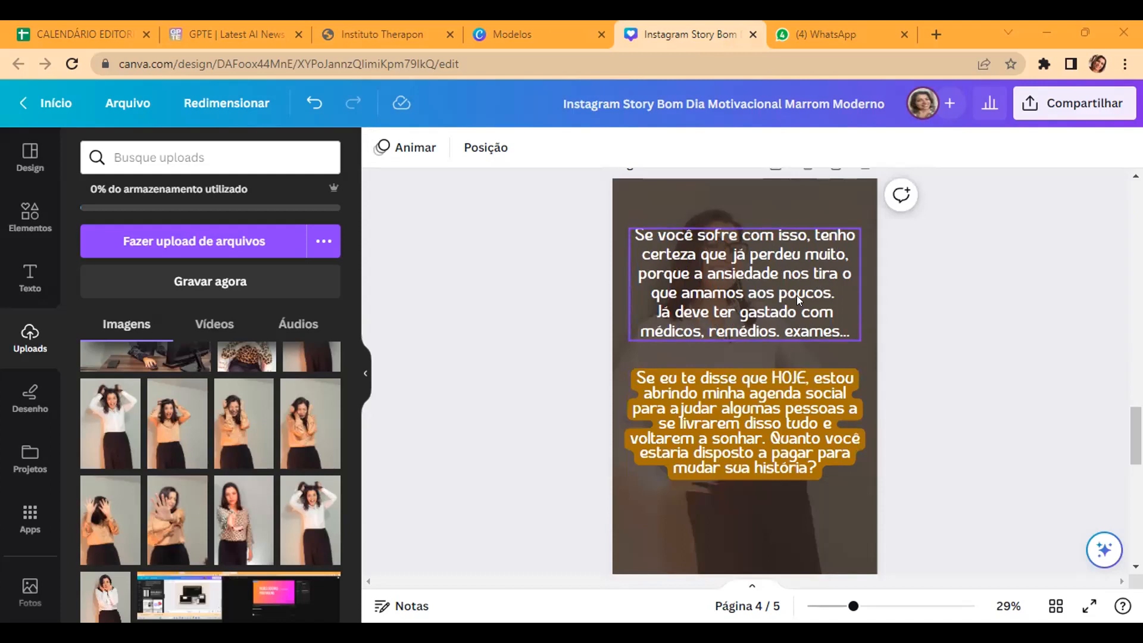
scroll(804, 288, down, 2)
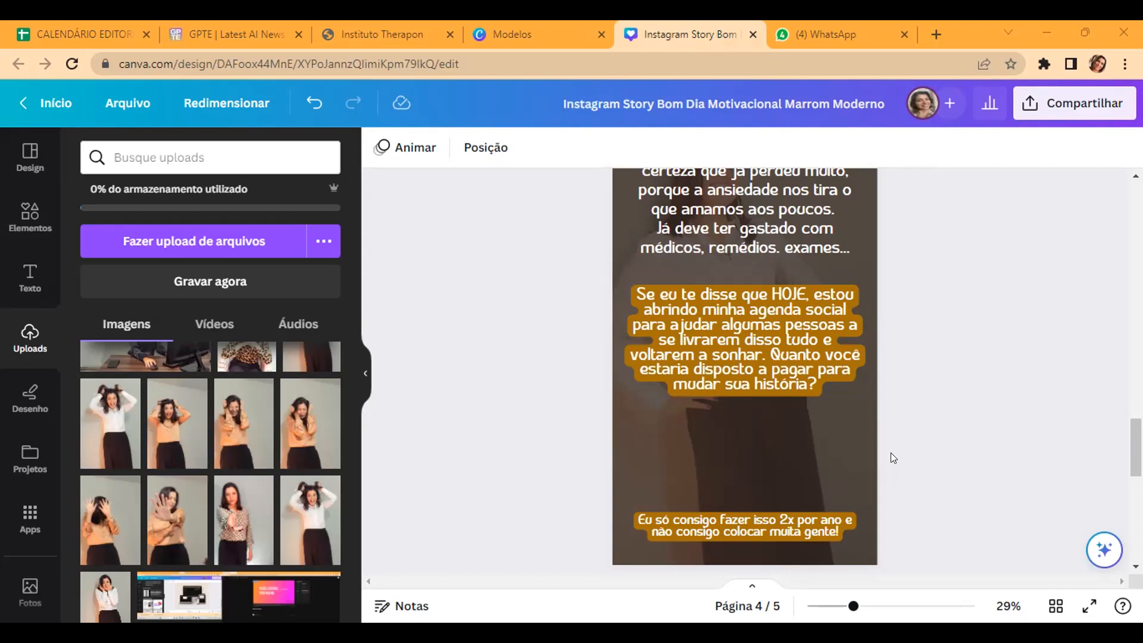
scroll(660, 268, up, 6)
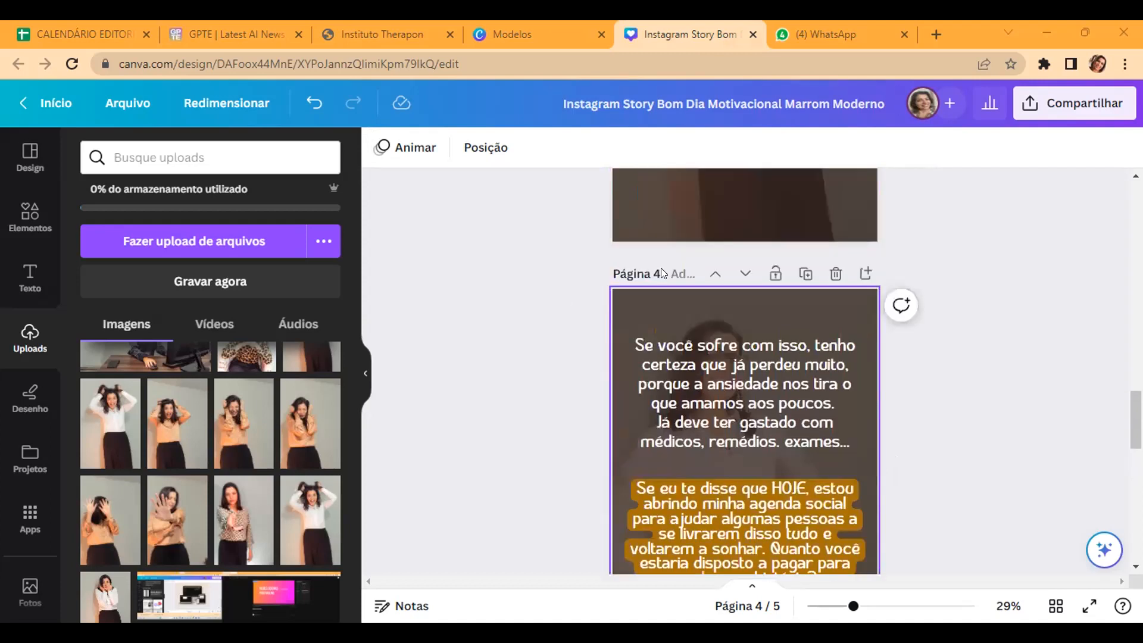
scroll(661, 390, up, 2)
scroll(661, 391, down, 7)
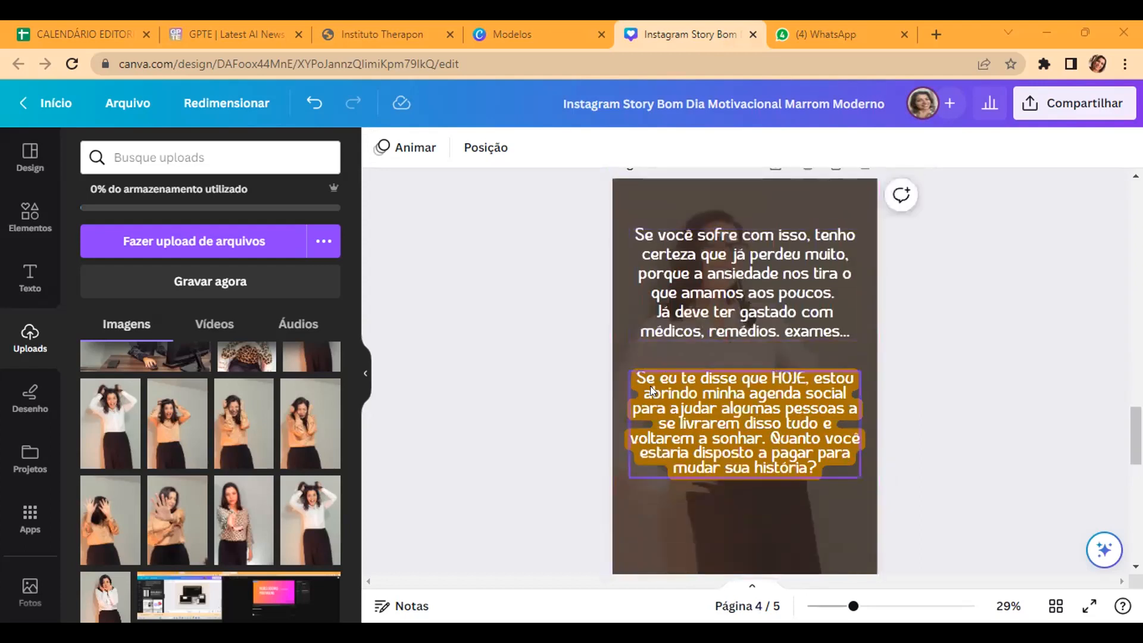
scroll(650, 386, down, 2)
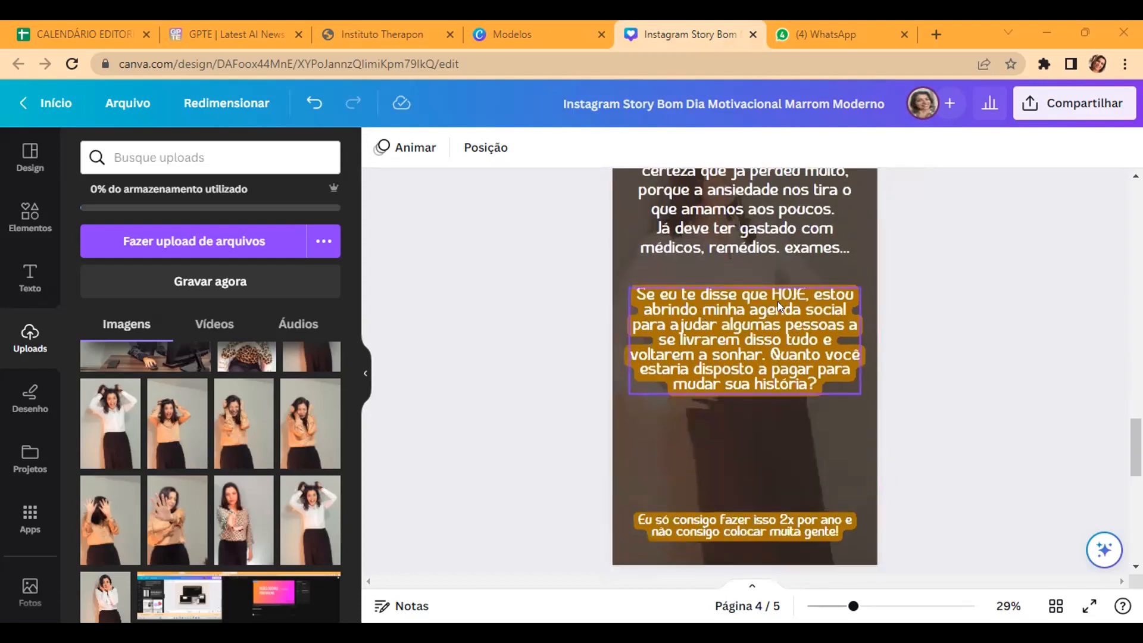
click(731, 294)
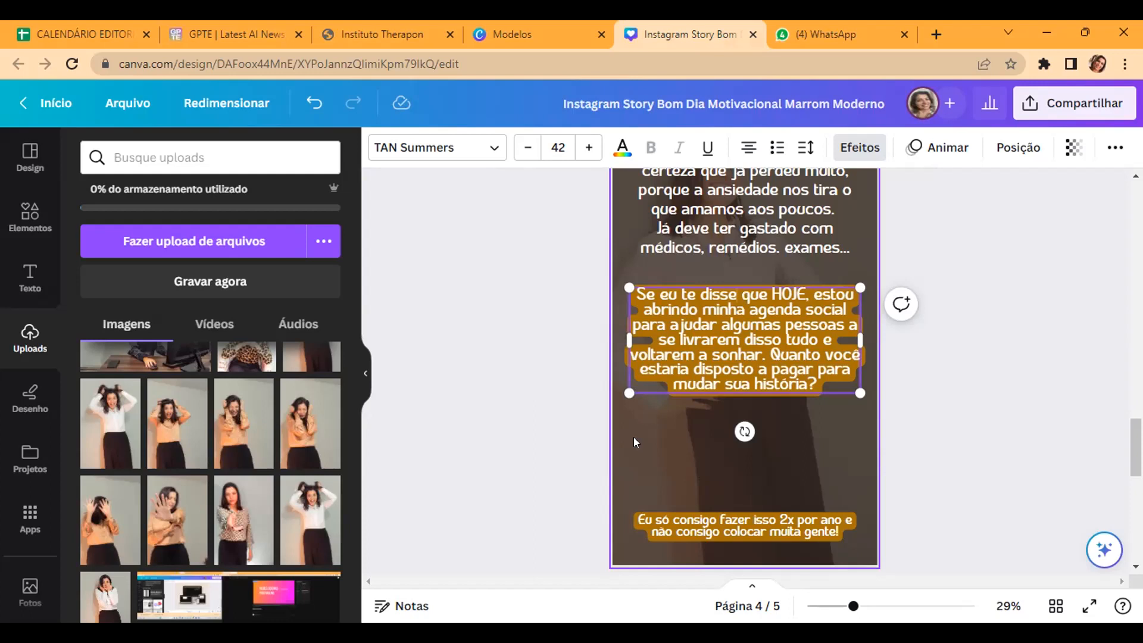
Step: Review the whole story sequence again, going back to page 1 and through to the end of page 5
scroll(634, 442, up, 10)
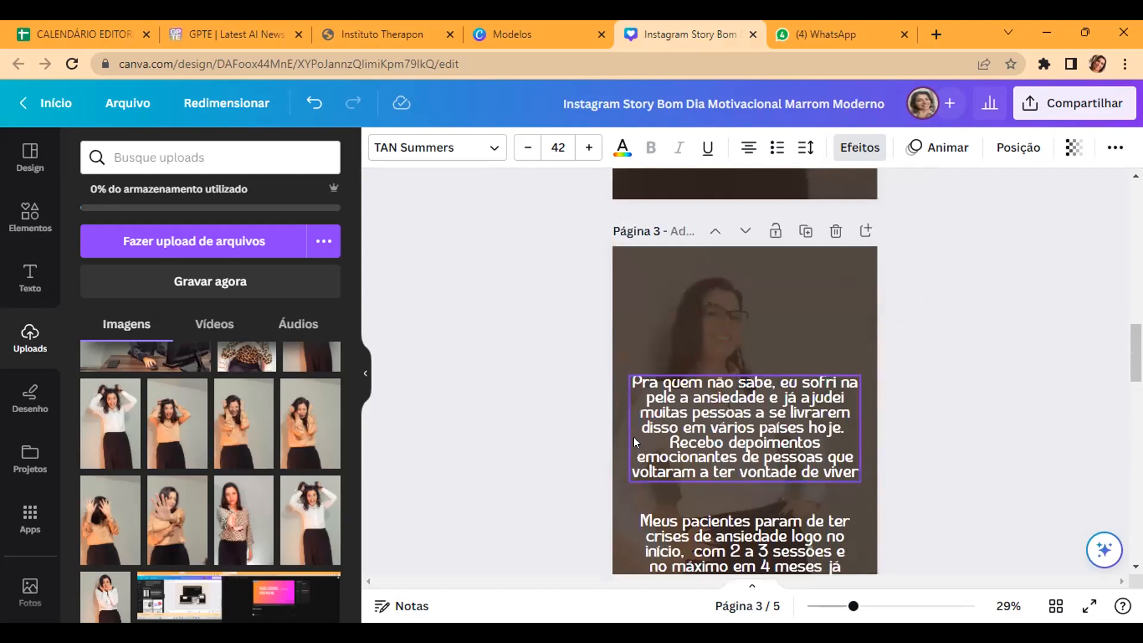
scroll(634, 441, up, 10)
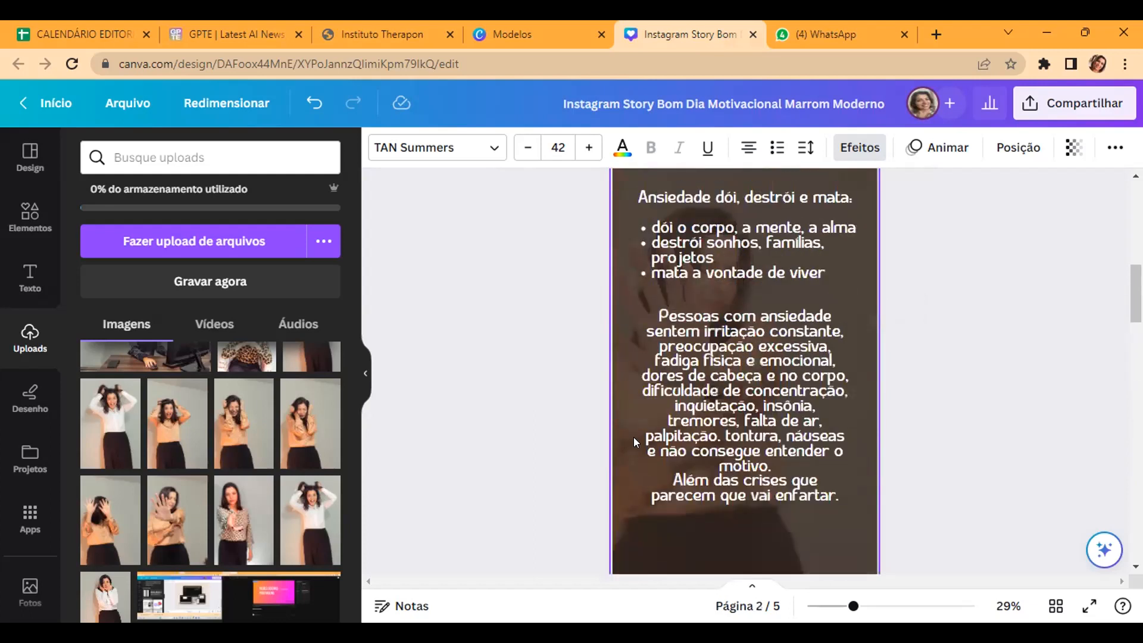
scroll(634, 442, up, 10)
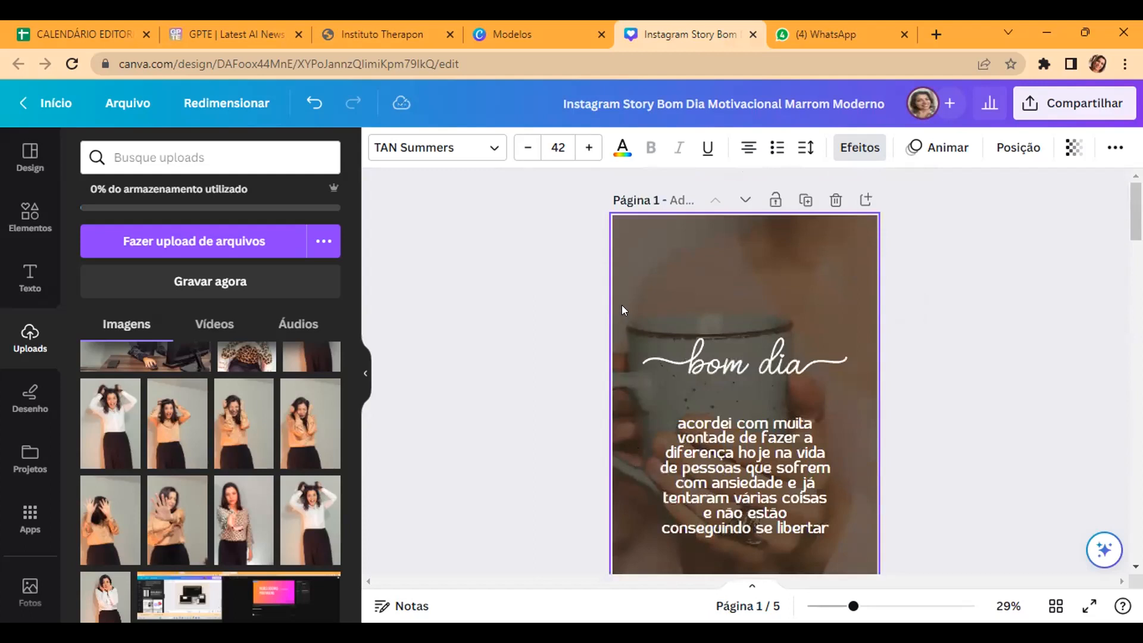
scroll(621, 292, down, 12)
scroll(623, 373, down, 15)
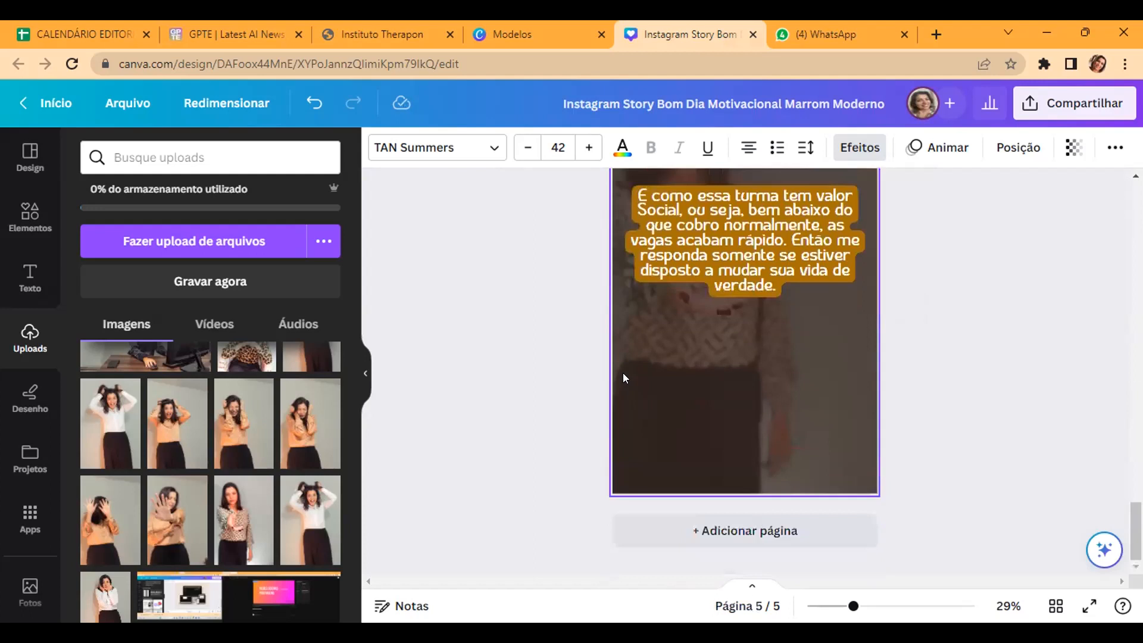
scroll(619, 359, up, 5)
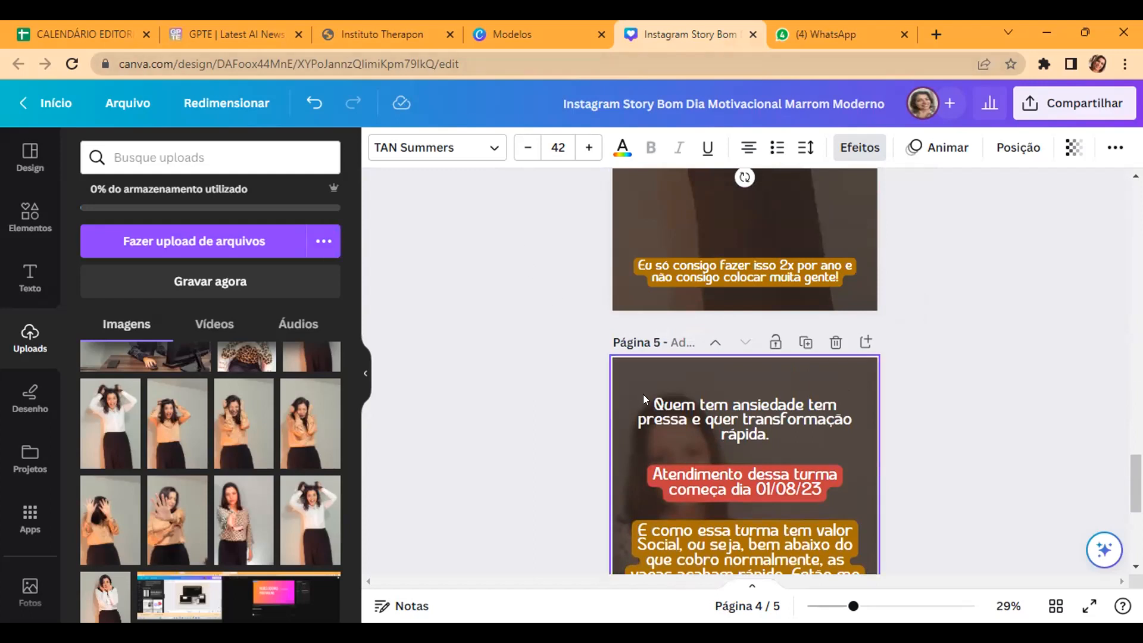
scroll(643, 394, down, 5)
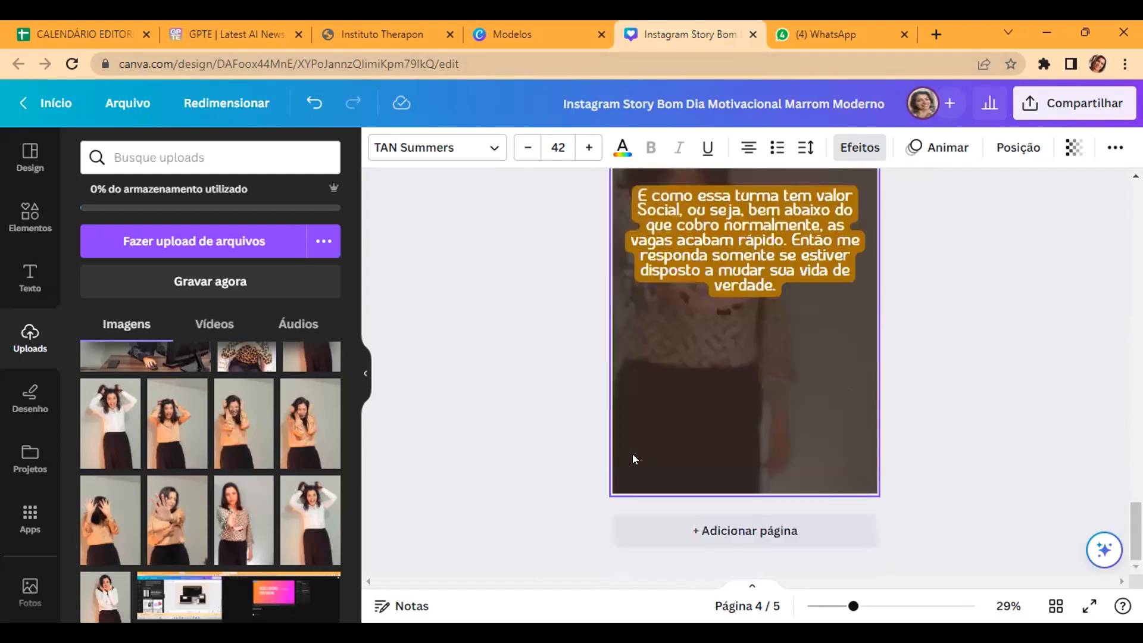
Step: Compare page 4's highlighted offer and limited-availability note with page 5's urgency text, start date and social-price message
scroll(661, 349, up, 7)
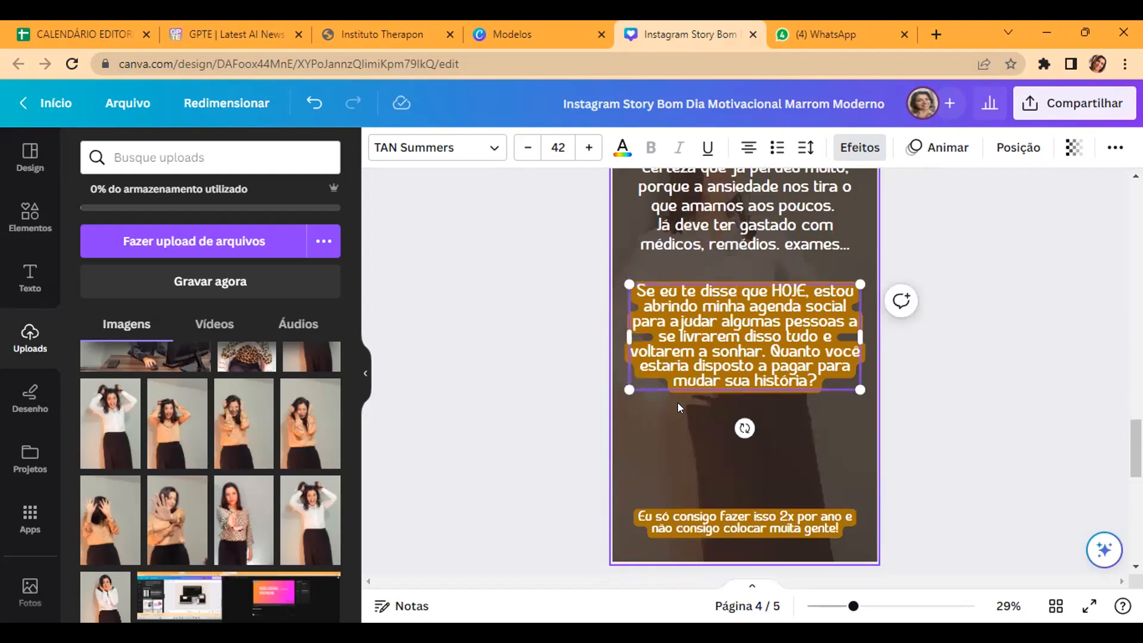
scroll(696, 414, down, 1)
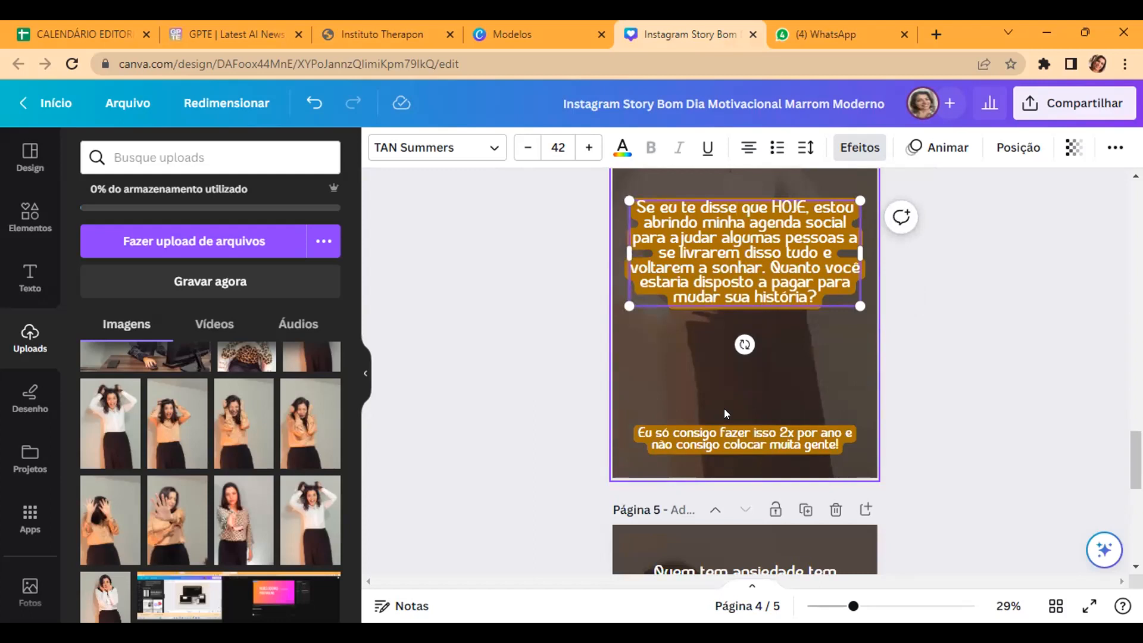
scroll(723, 409, down, 3)
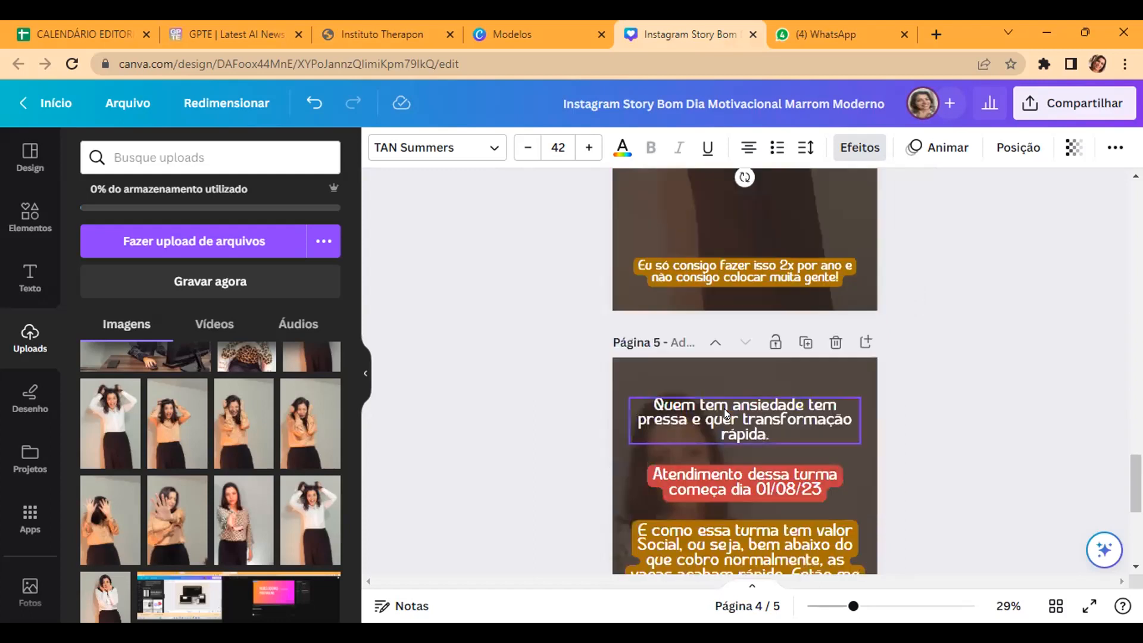
scroll(725, 408, up, 3)
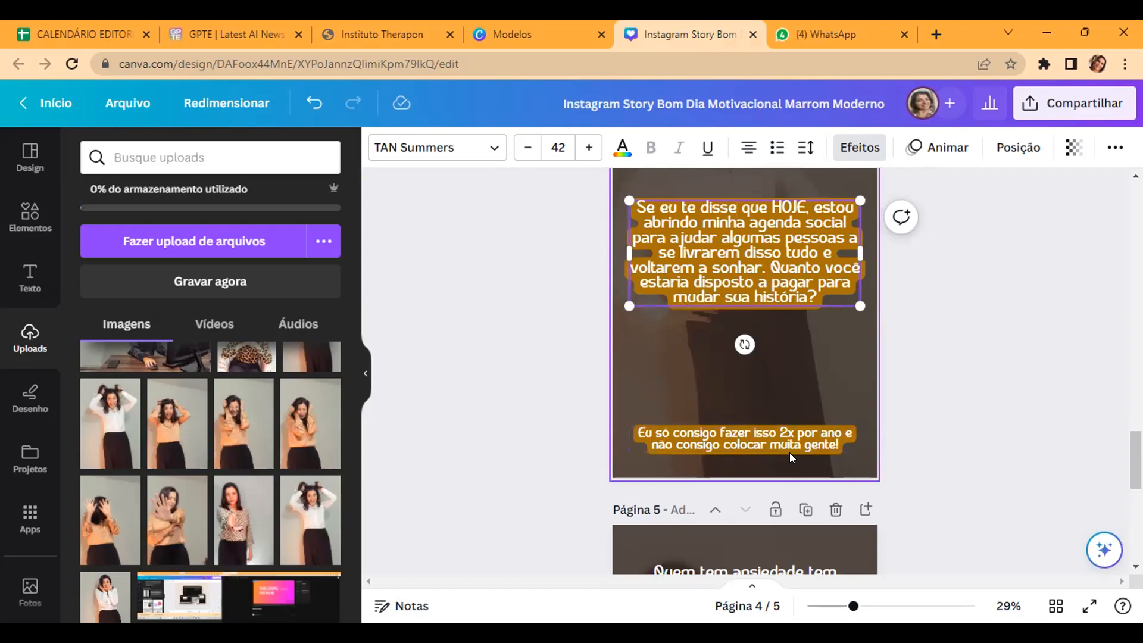
scroll(737, 430, down, 3)
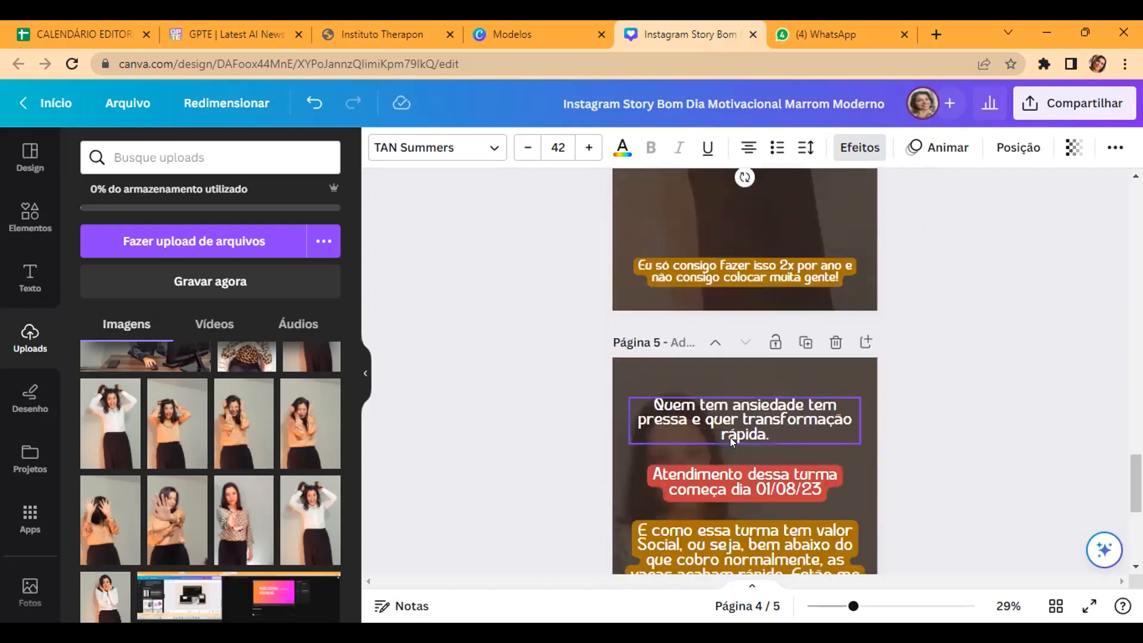
scroll(650, 440, down, 2)
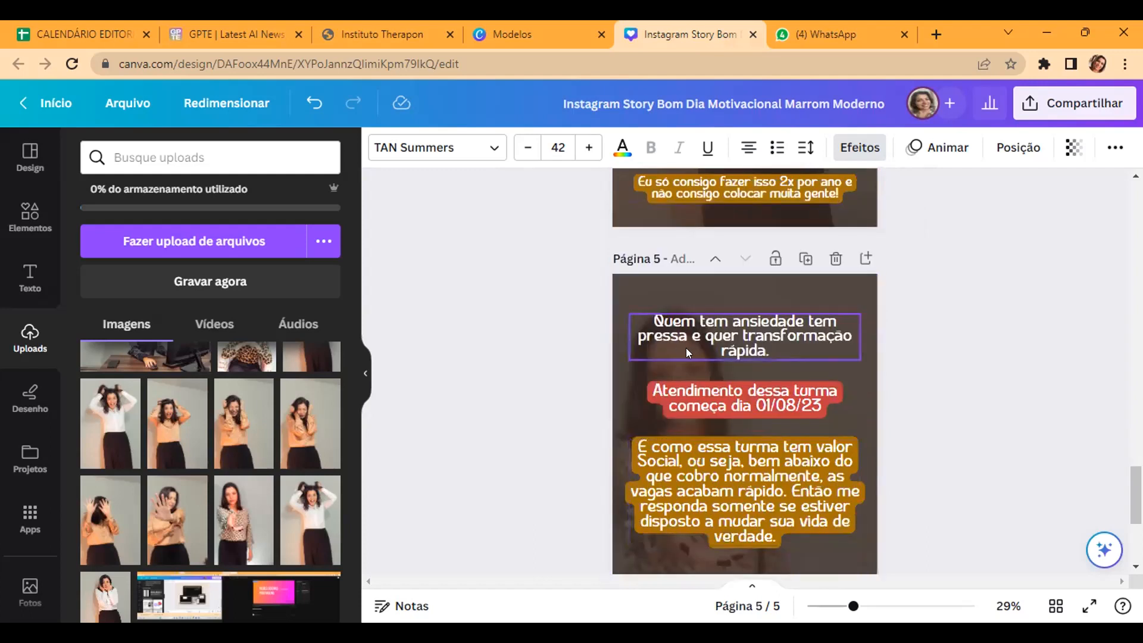
Step: Read page 5's start-date note and highlighted social-price paragraph, and inspect the rest of the page beneath them
scroll(778, 361, down, 2)
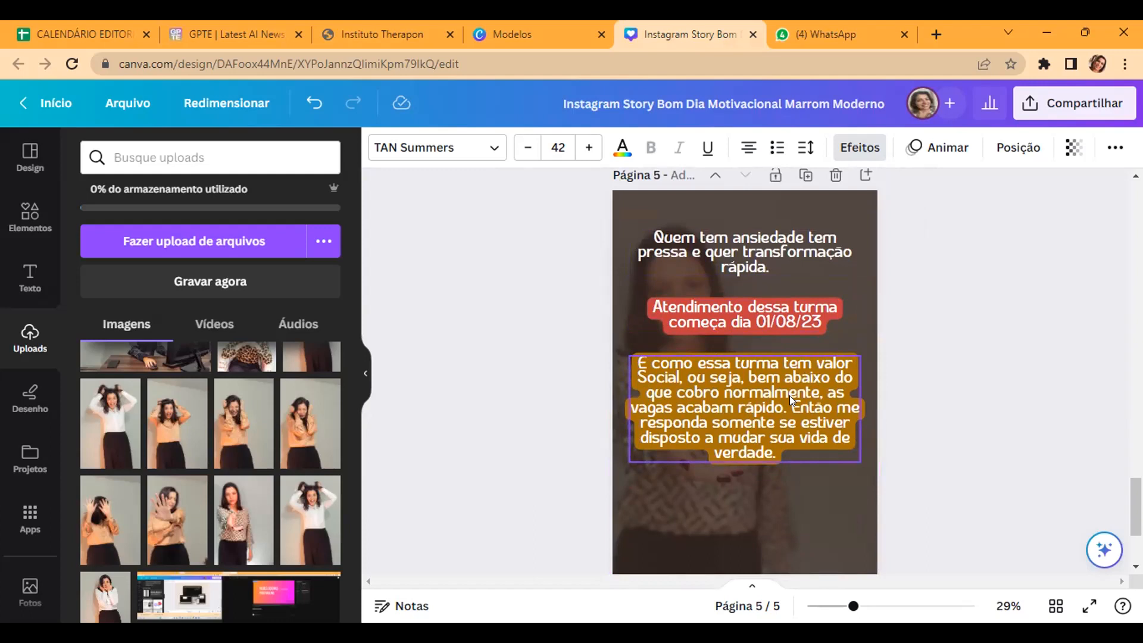
scroll(668, 346, down, 2)
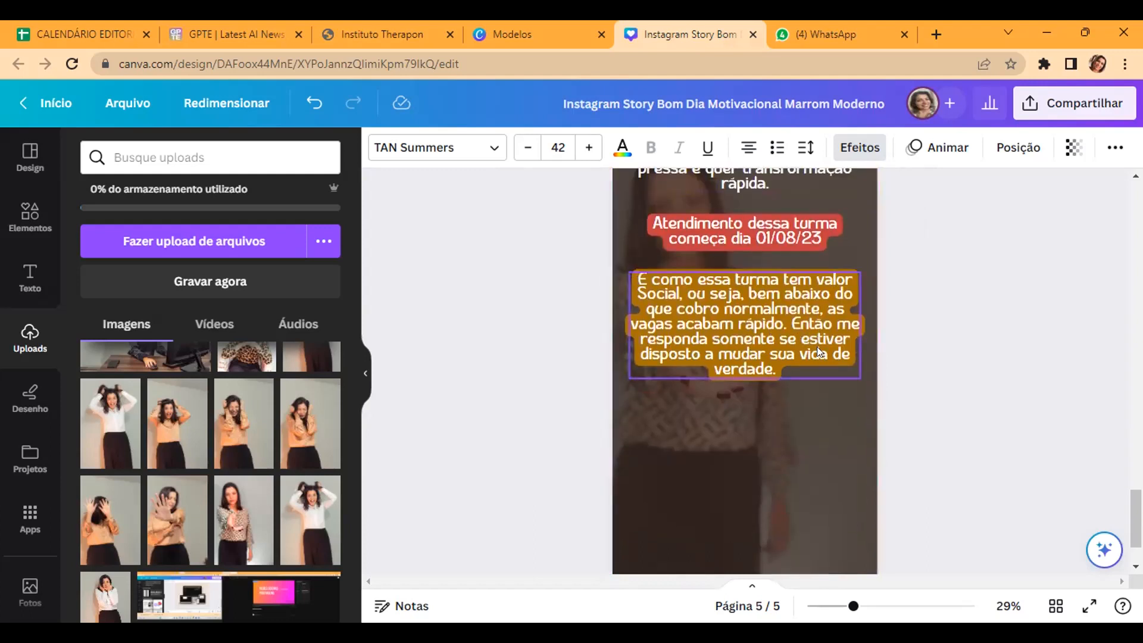
click(658, 439)
scroll(645, 357, down, 2)
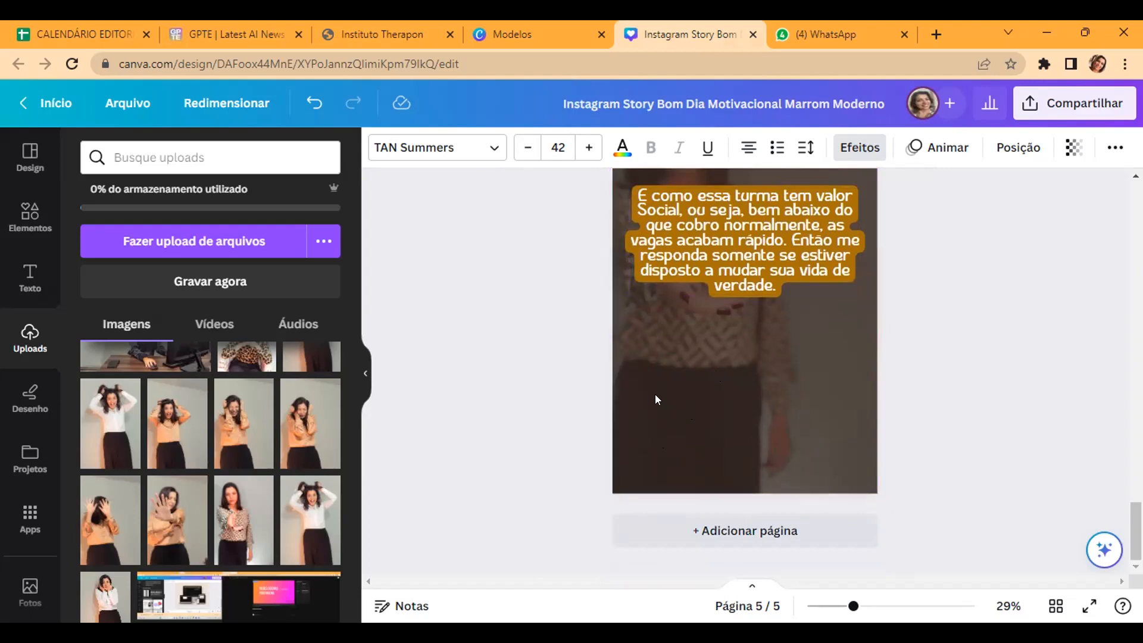
Step: Return to the "bom dia" opening on page 1 and skim all five story pages through to the end of page 5
scroll(654, 394, up, 3)
scroll(655, 396, up, 10)
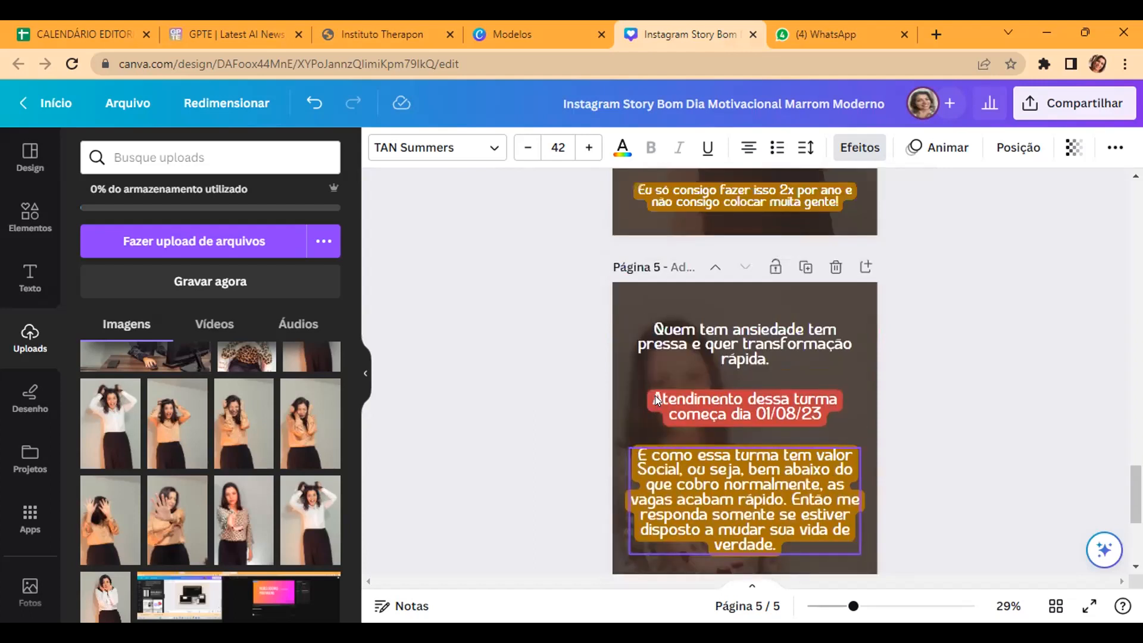
scroll(654, 396, up, 10)
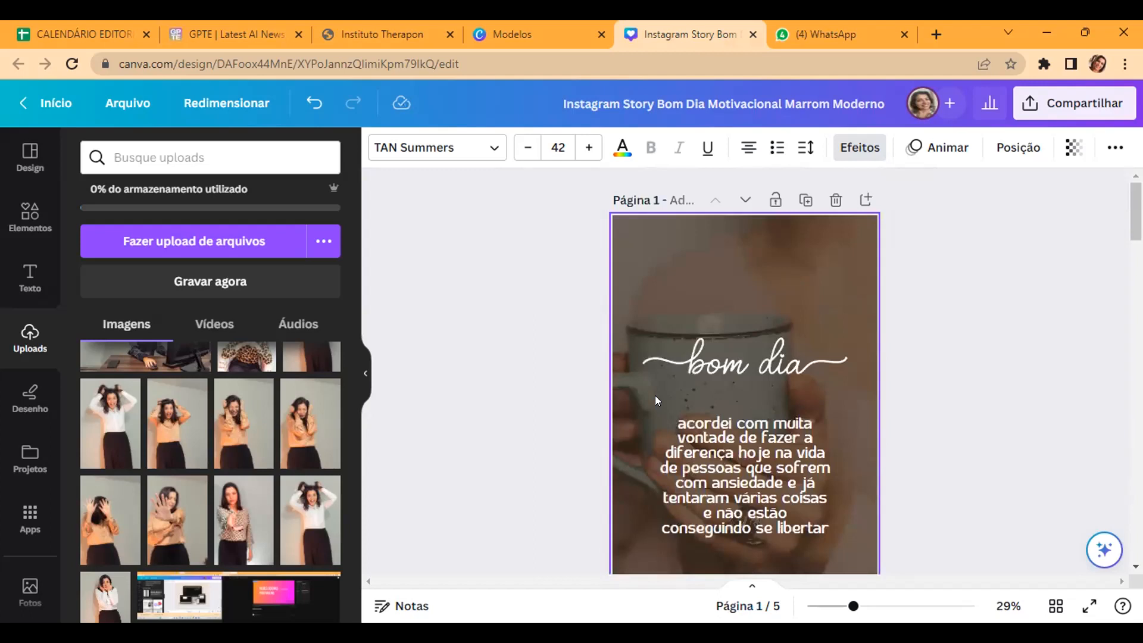
scroll(655, 396, down, 15)
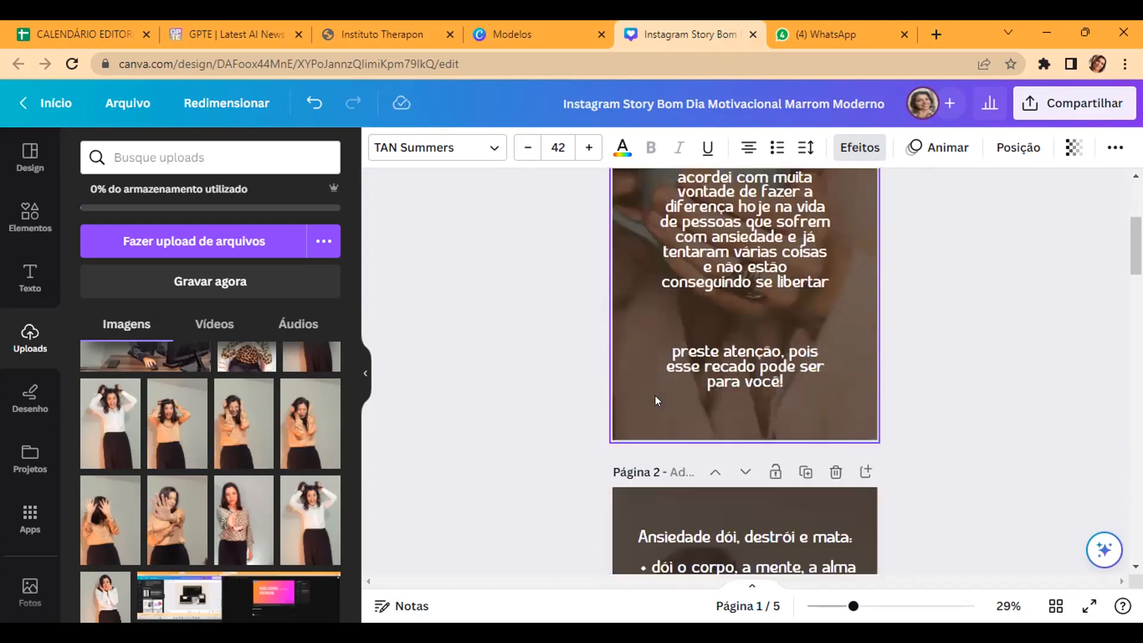
scroll(654, 395, down, 4)
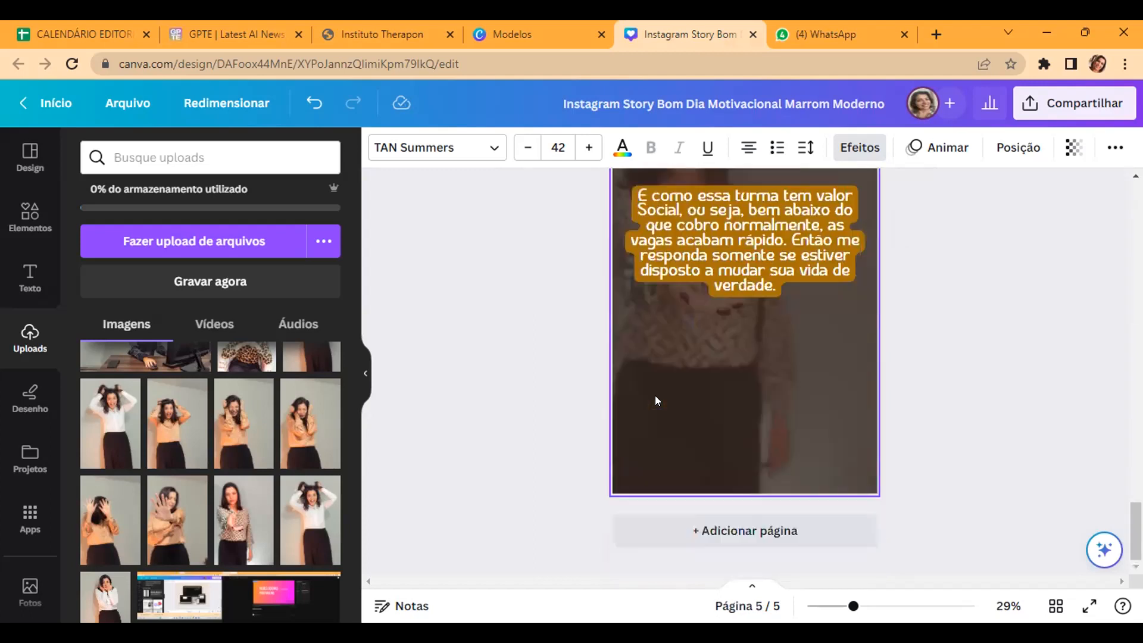
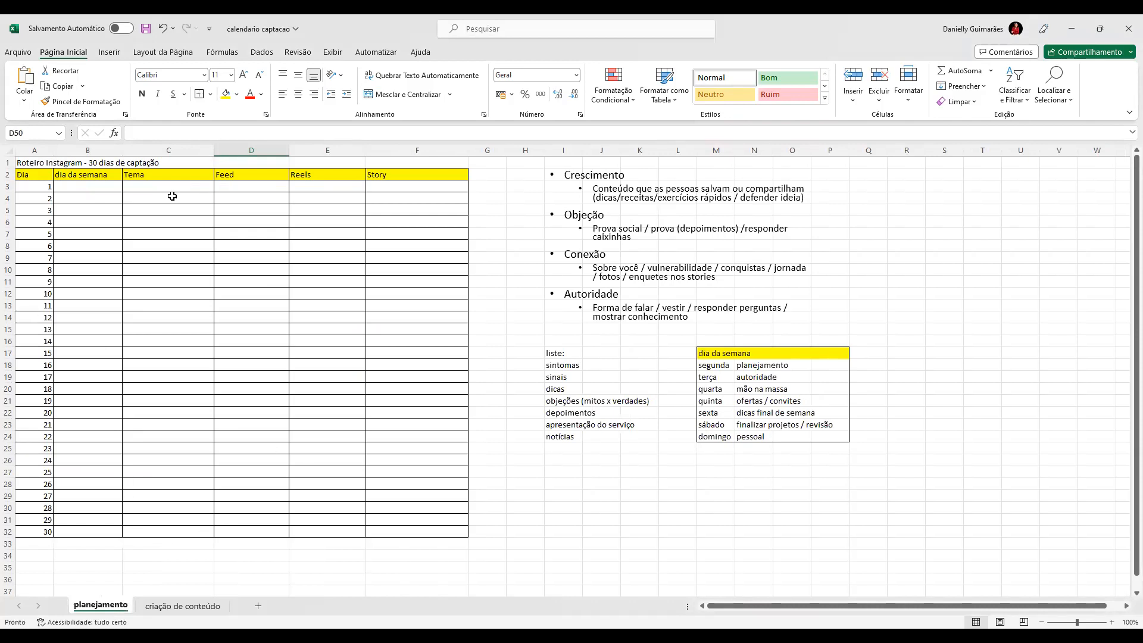
Step: Examine the blank Tema, Feed and Story columns of the 30-day Instagram plan on the planejamento sheet
click(157, 188)
drag(159, 210, 166, 255)
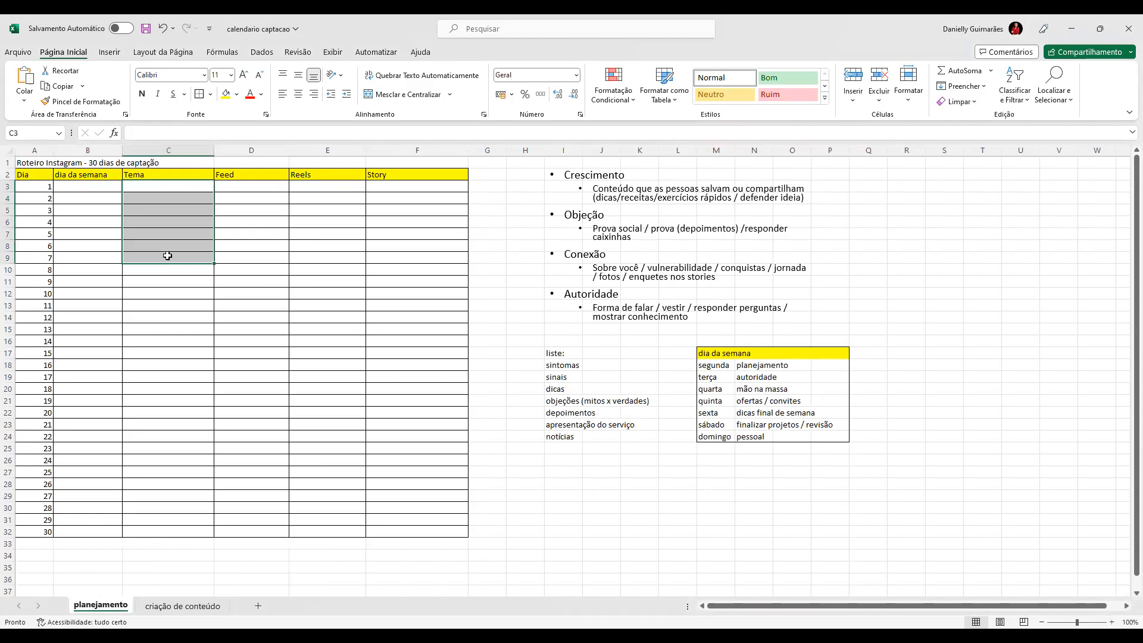
click(145, 185)
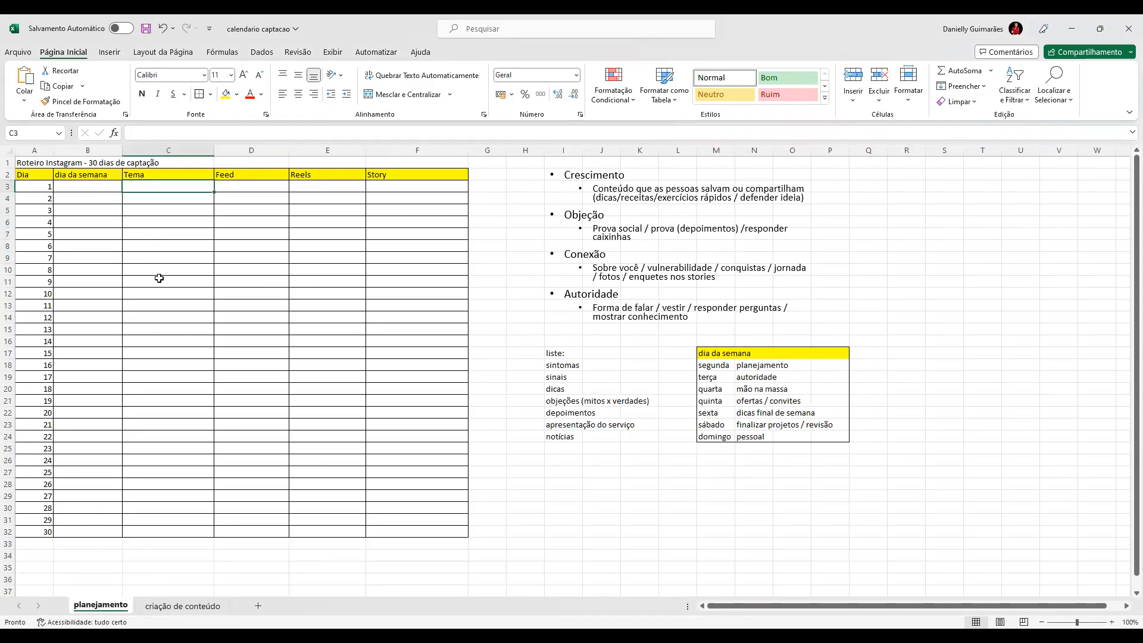
click(162, 298)
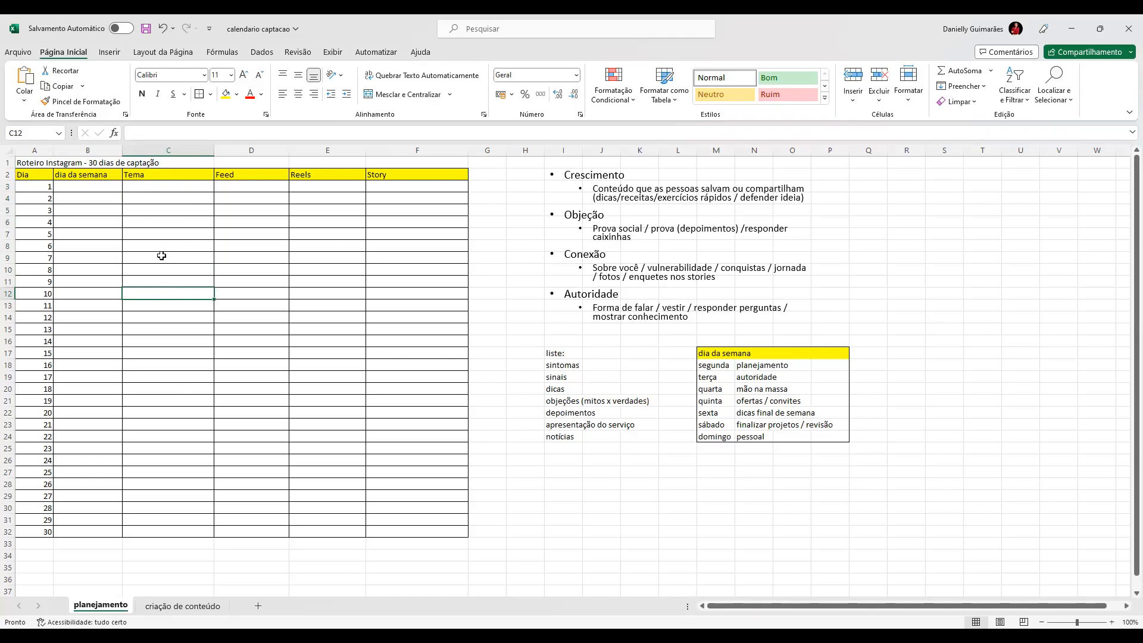
click(248, 186)
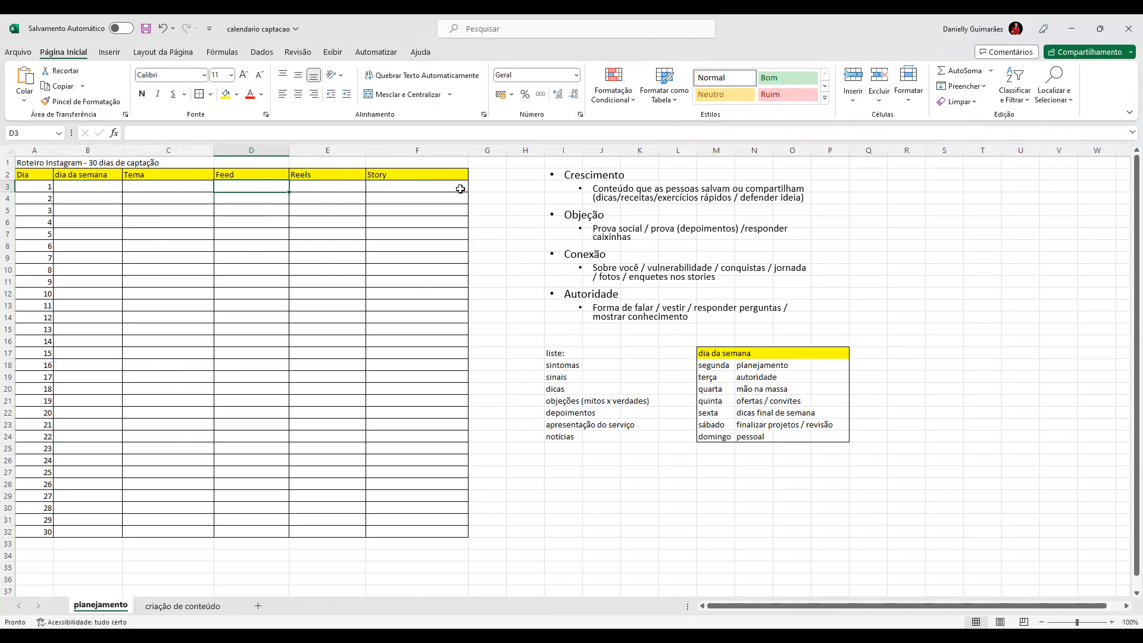
click(421, 188)
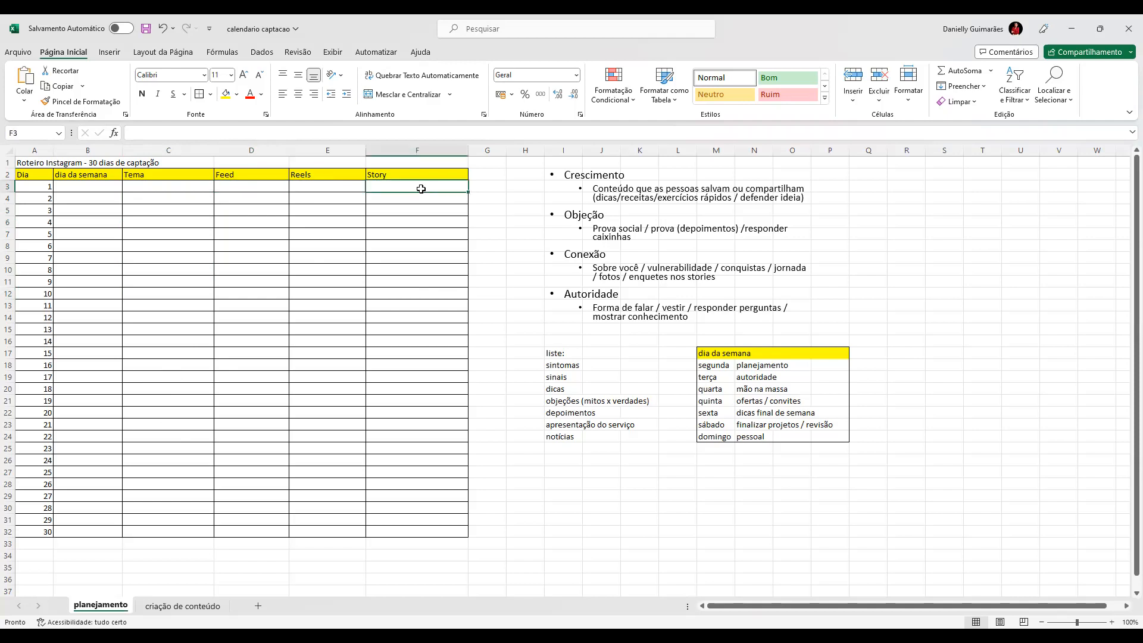
drag(384, 221, 465, 212)
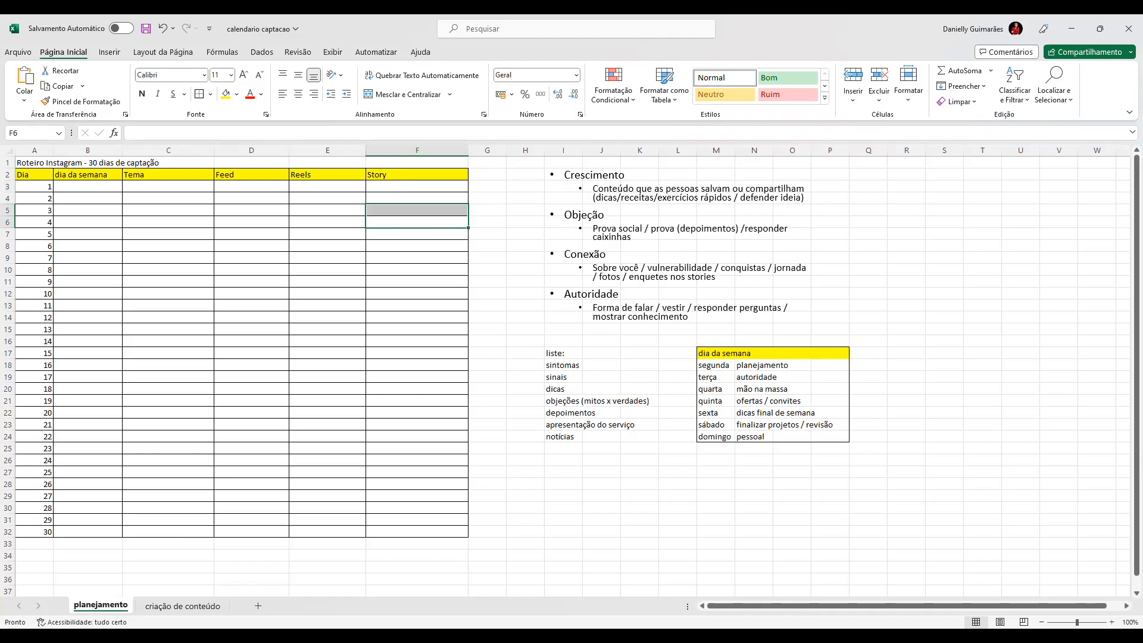
key(alt+Tab)
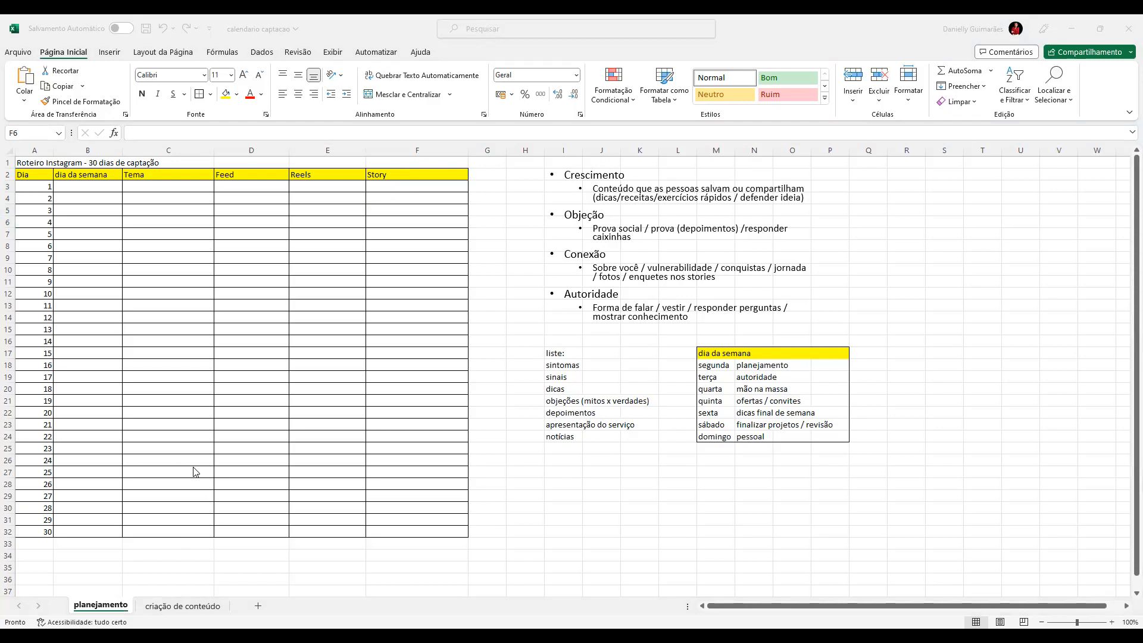
Step: Compare the "autoridade" and "mão na massa" weekday themes with the Feed column of the 30-day plan
click(740, 380)
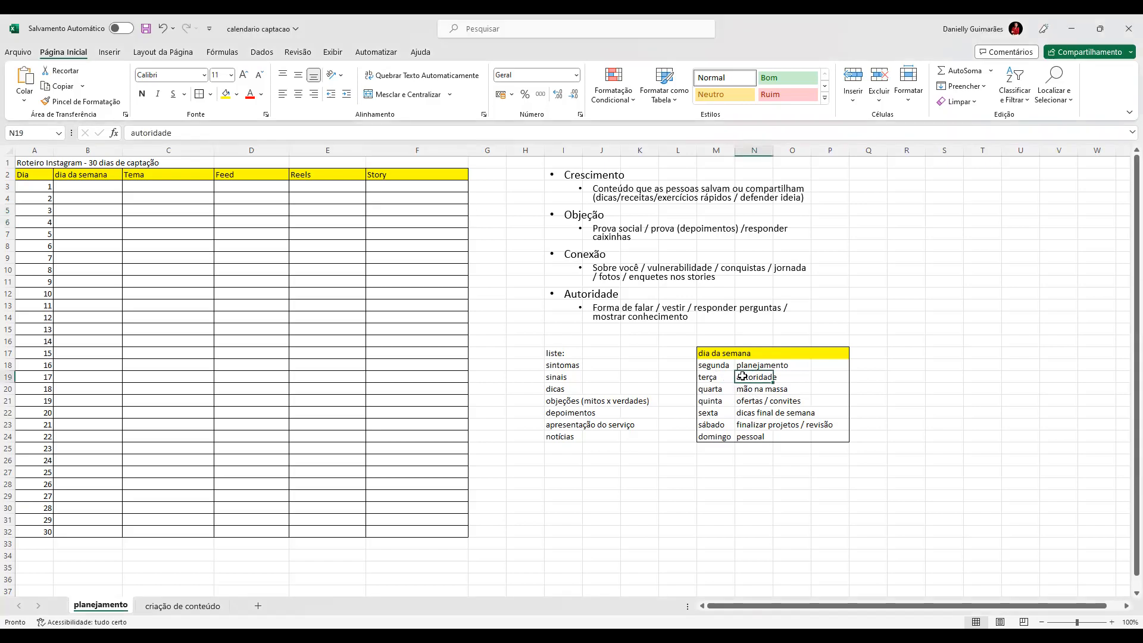
click(741, 390)
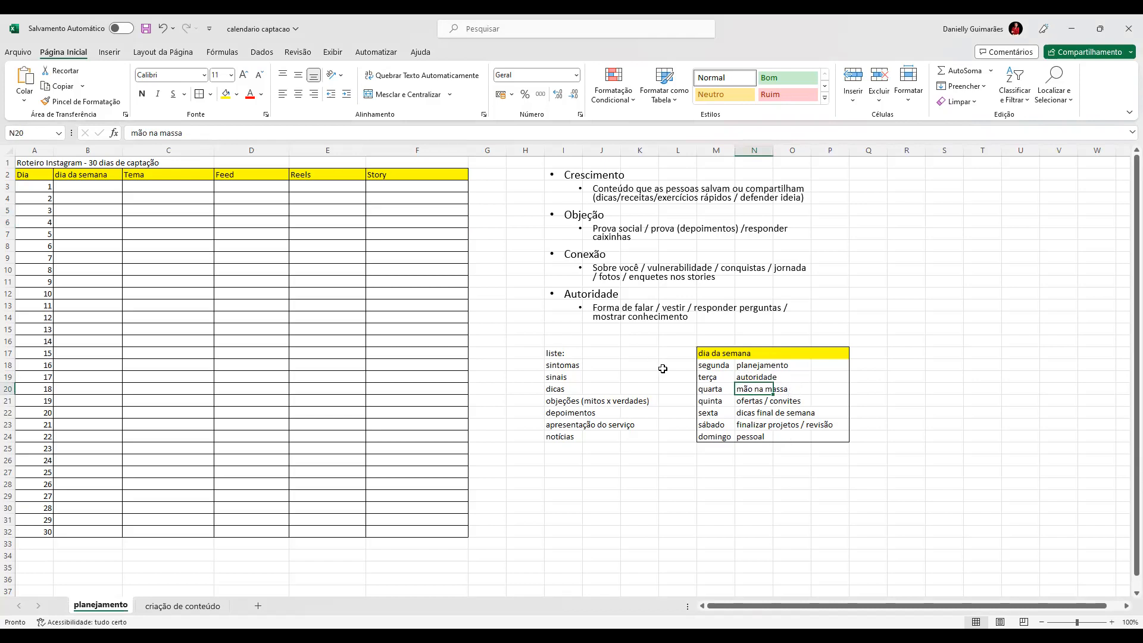
click(238, 268)
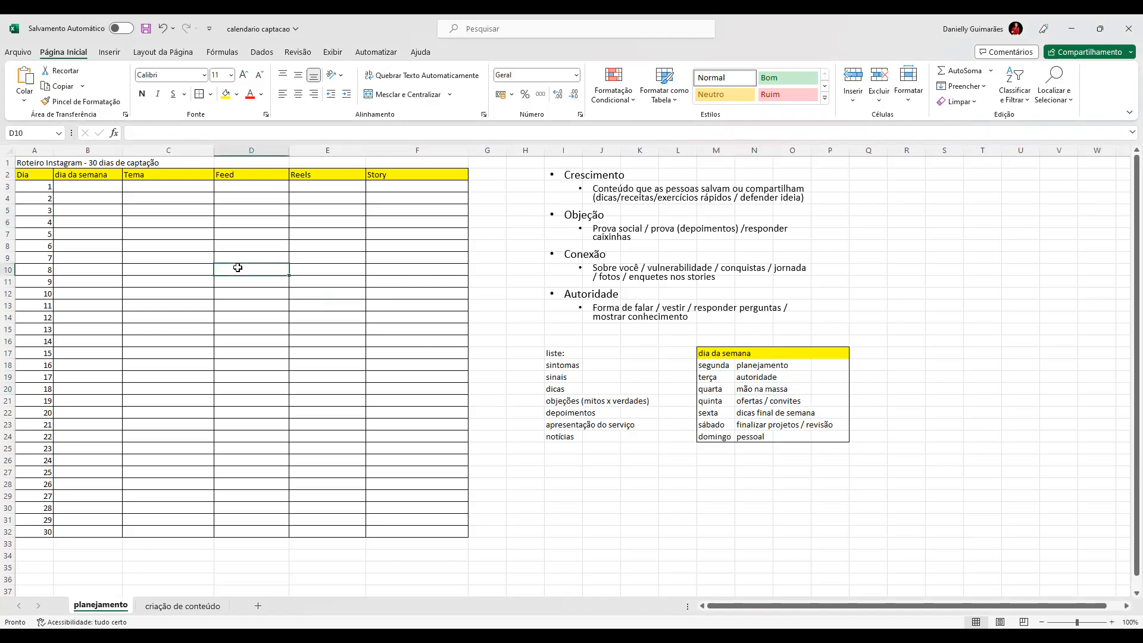
click(751, 388)
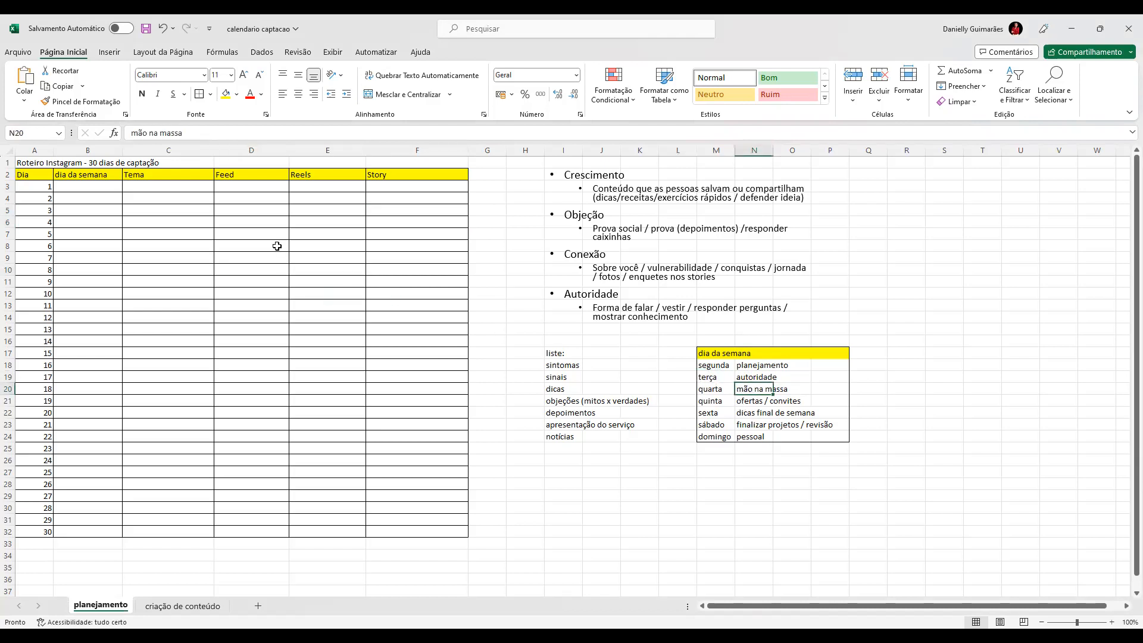
click(257, 244)
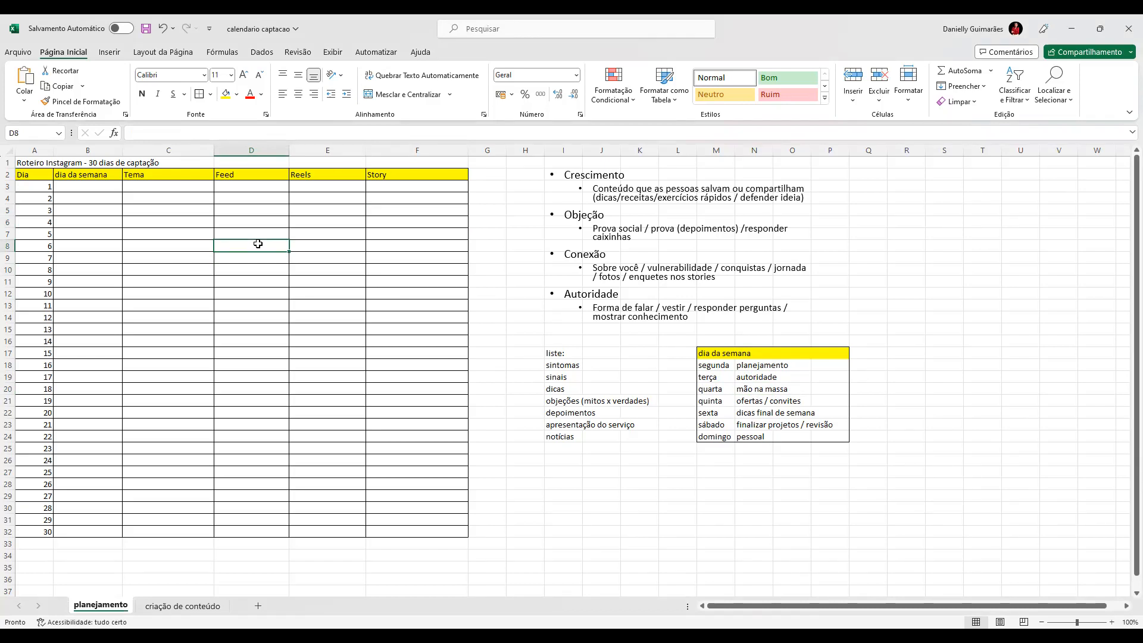
Step: Read through the weekday themes, covering planejamento, autoridade, dicas final de semana, ofertas / convites and finalizar projetos / revisão
click(759, 366)
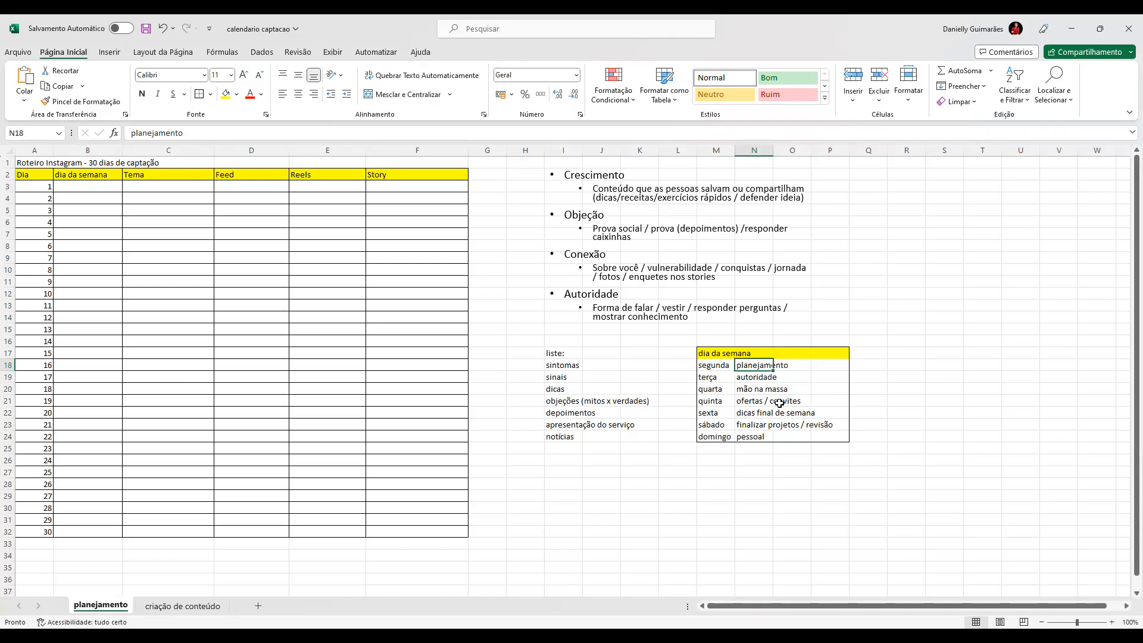
click(757, 379)
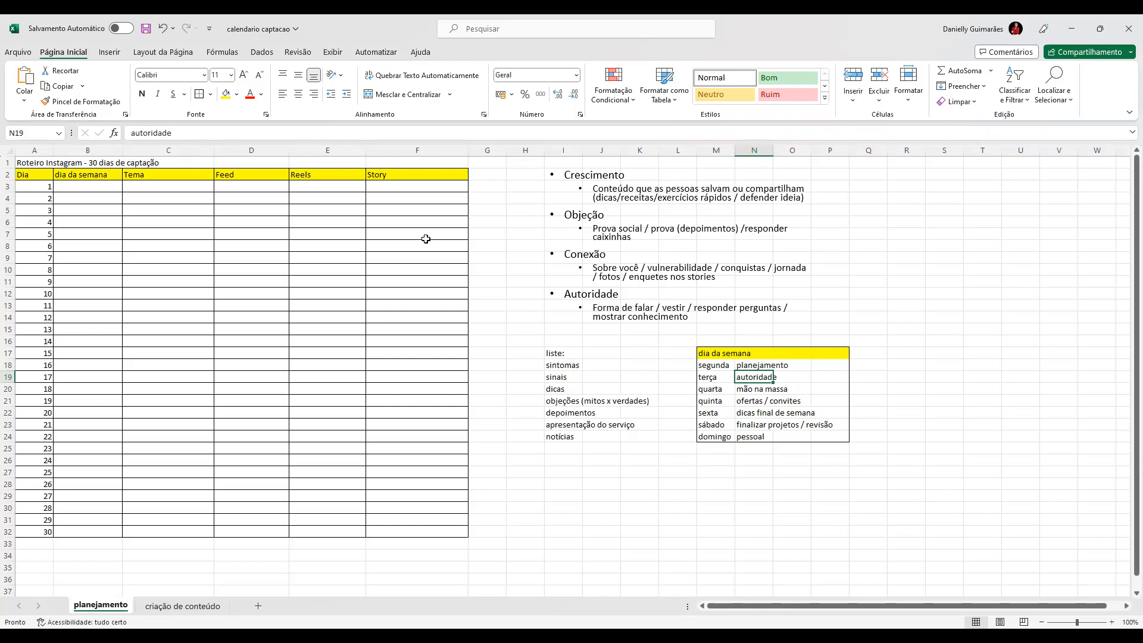
double_click(746, 415)
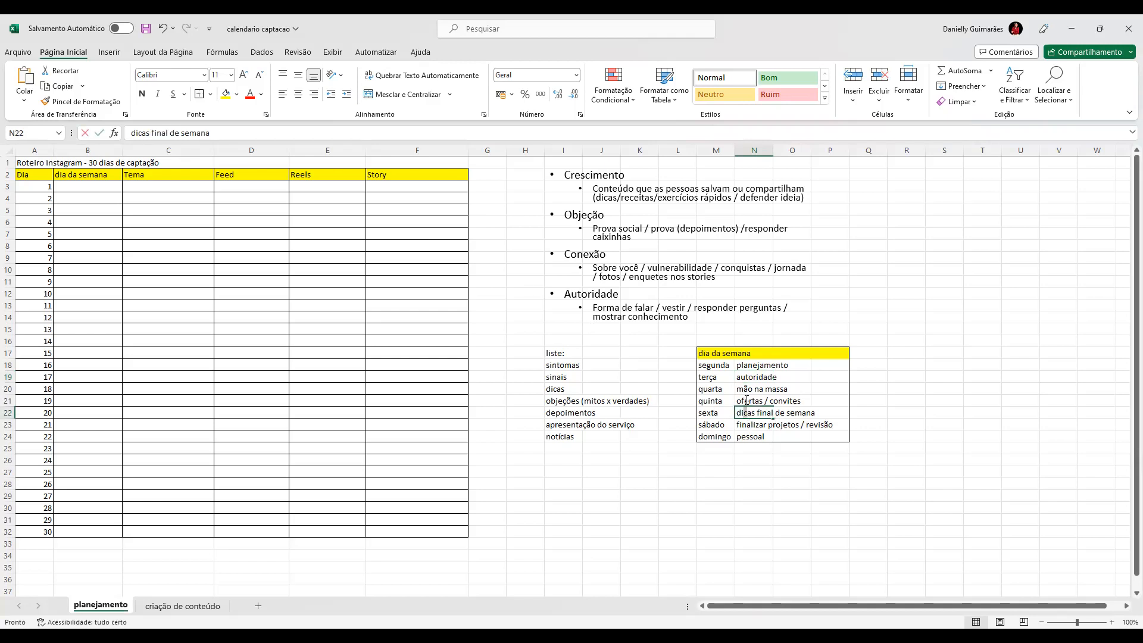
click(785, 411)
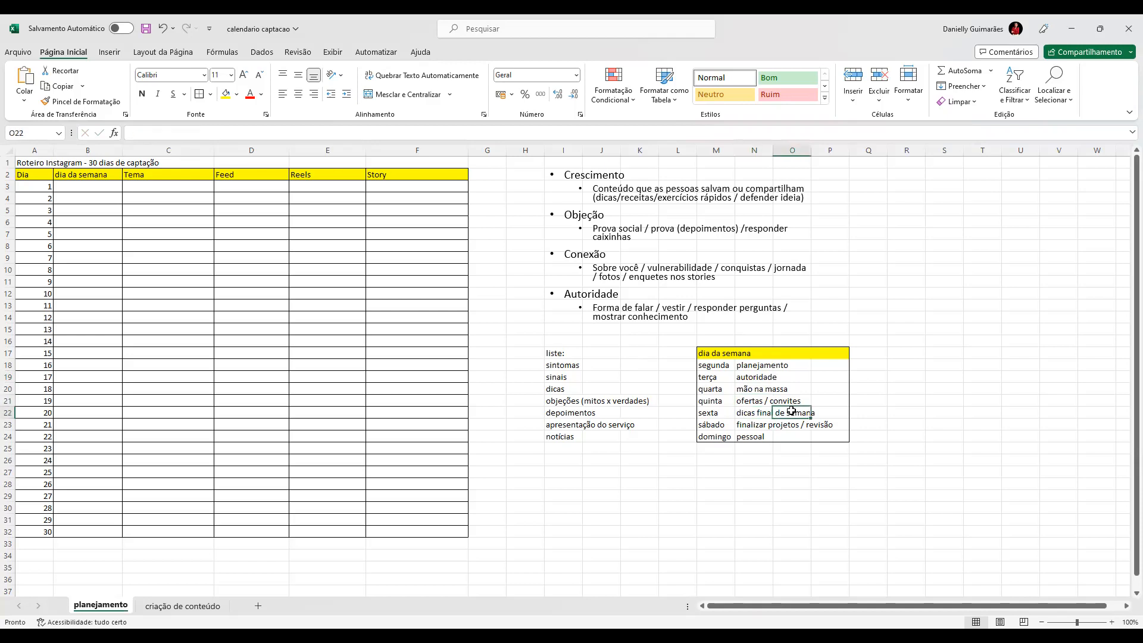
click(757, 401)
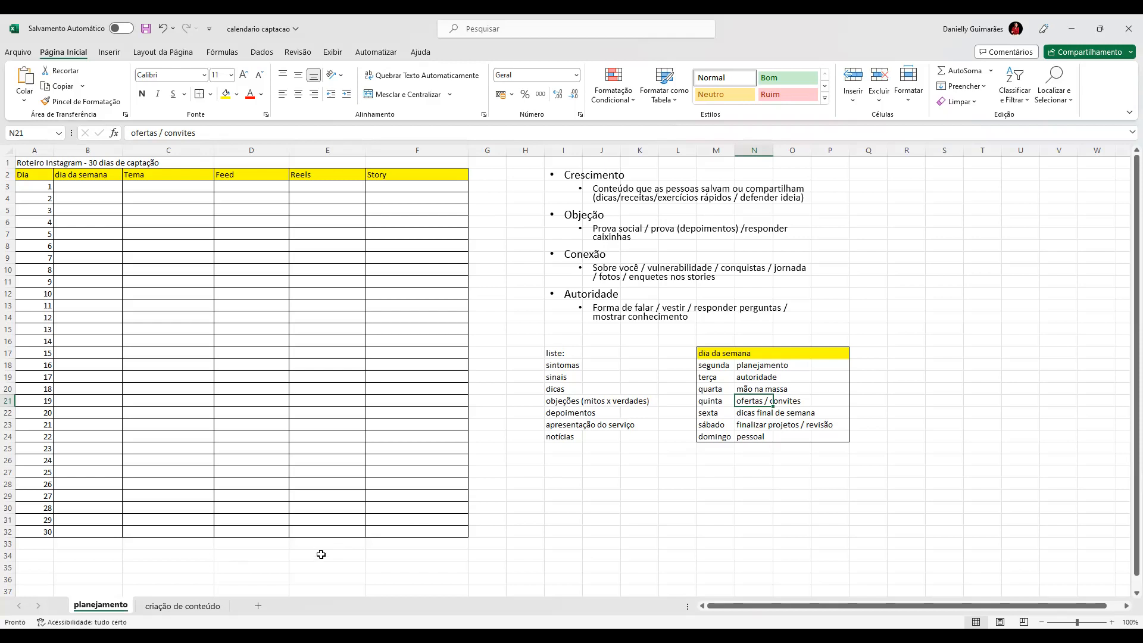
click(744, 427)
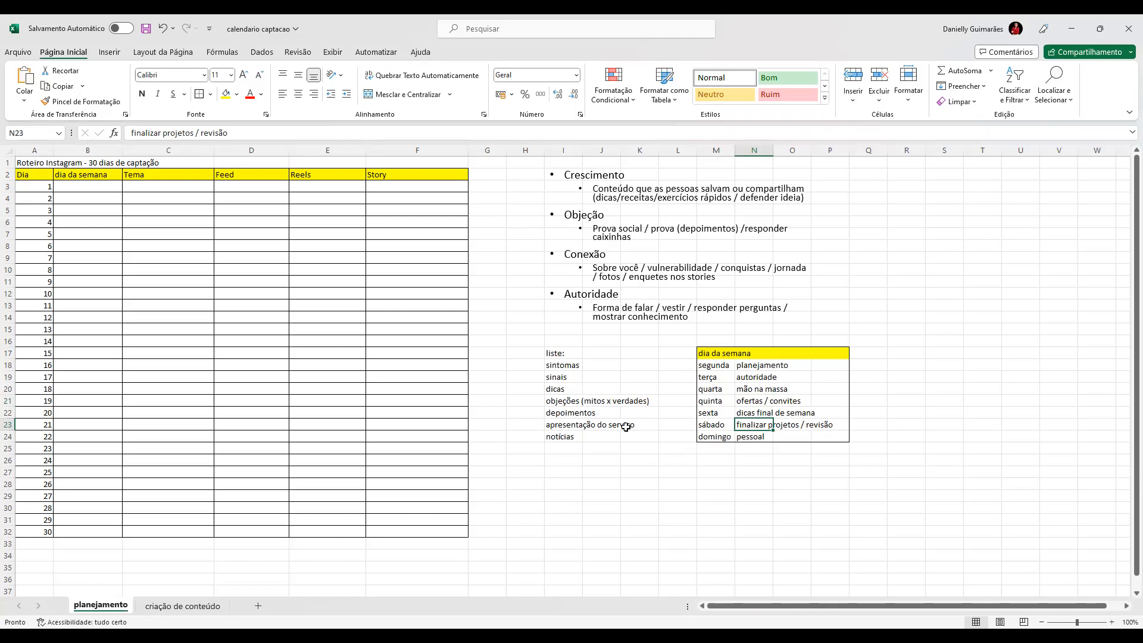
Step: Open the criação de conteúdo sheet and trace the title combination "x passos para", "diminuir", "ansiedade", "na rua"
click(182, 607)
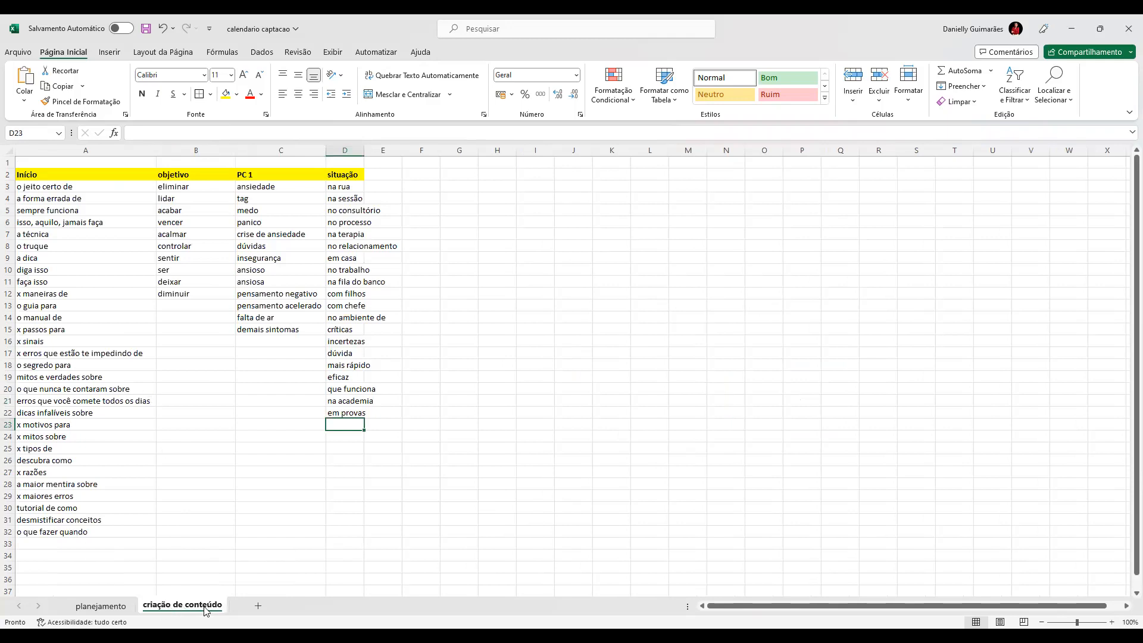
click(203, 486)
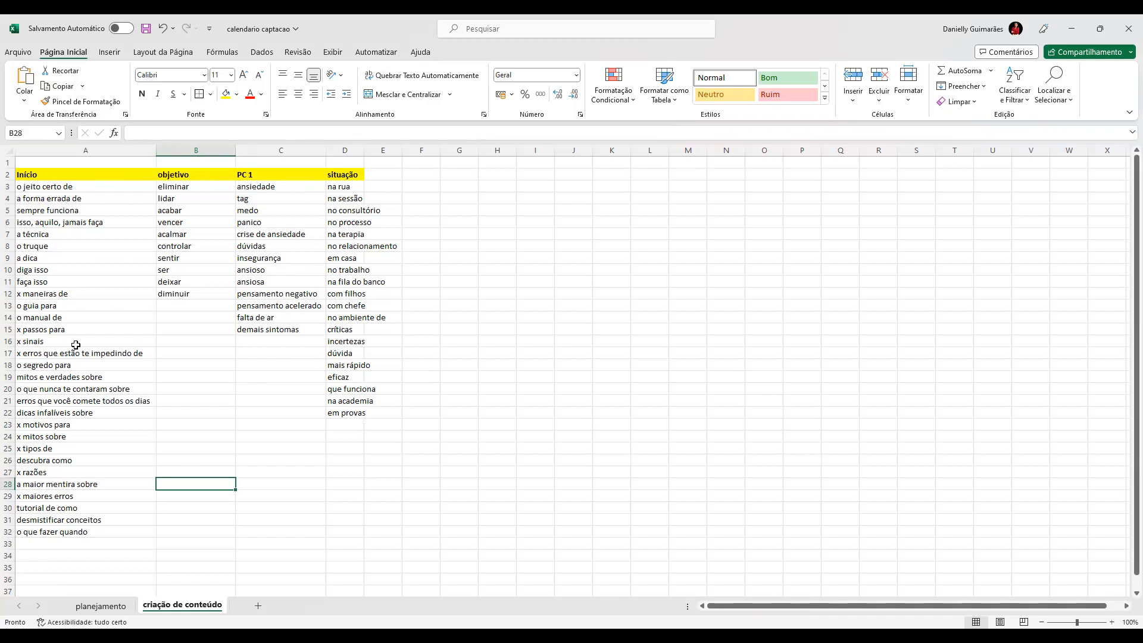
click(34, 330)
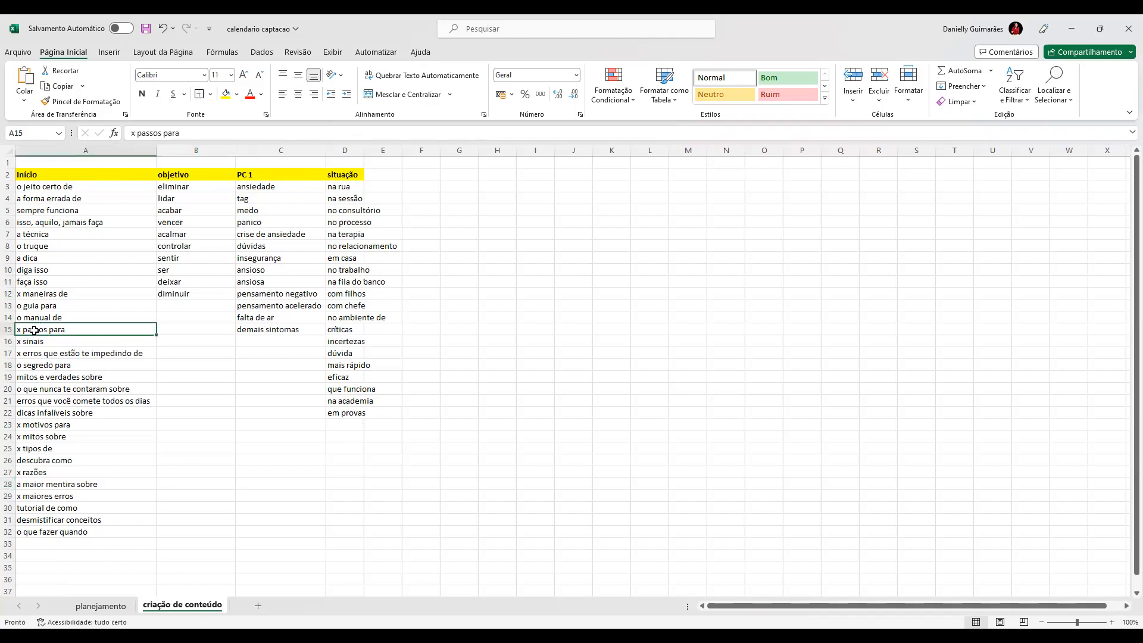
click(180, 296)
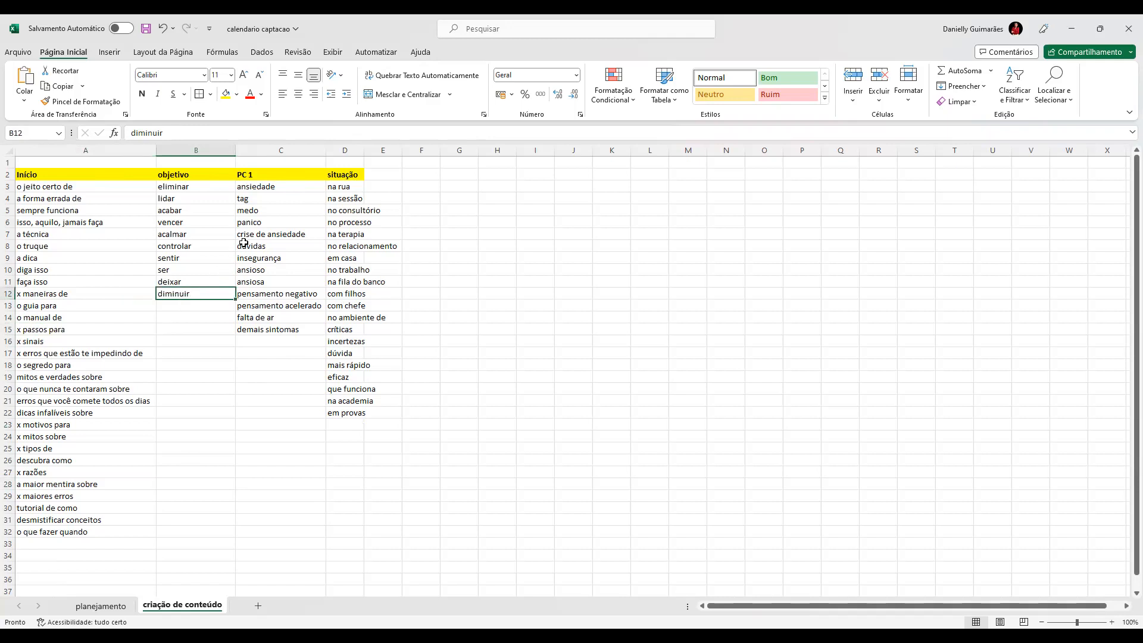
click(262, 185)
click(344, 188)
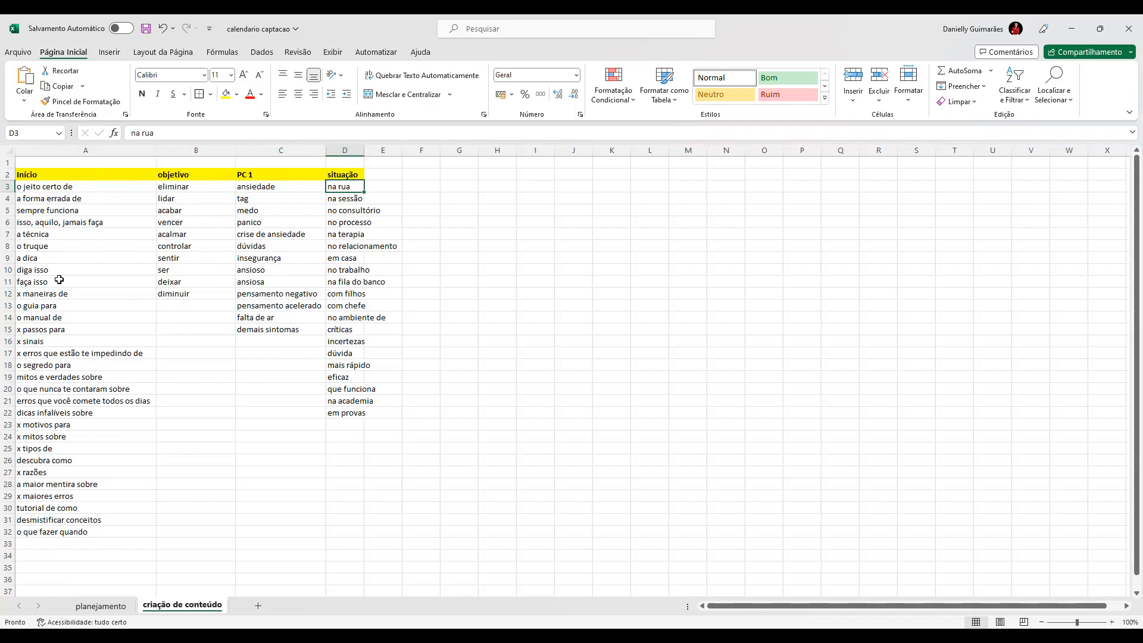
Step: Trace a title combination across the four columns using "o jeito certo de", "eliminar", "medo" and "em casa"
click(43, 182)
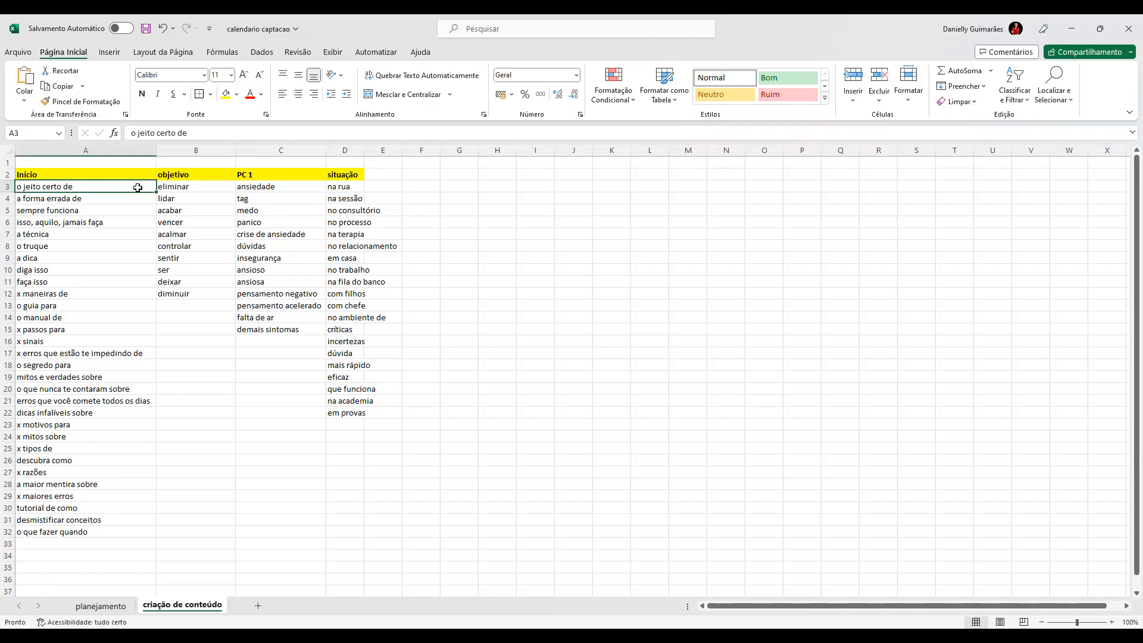
click(174, 188)
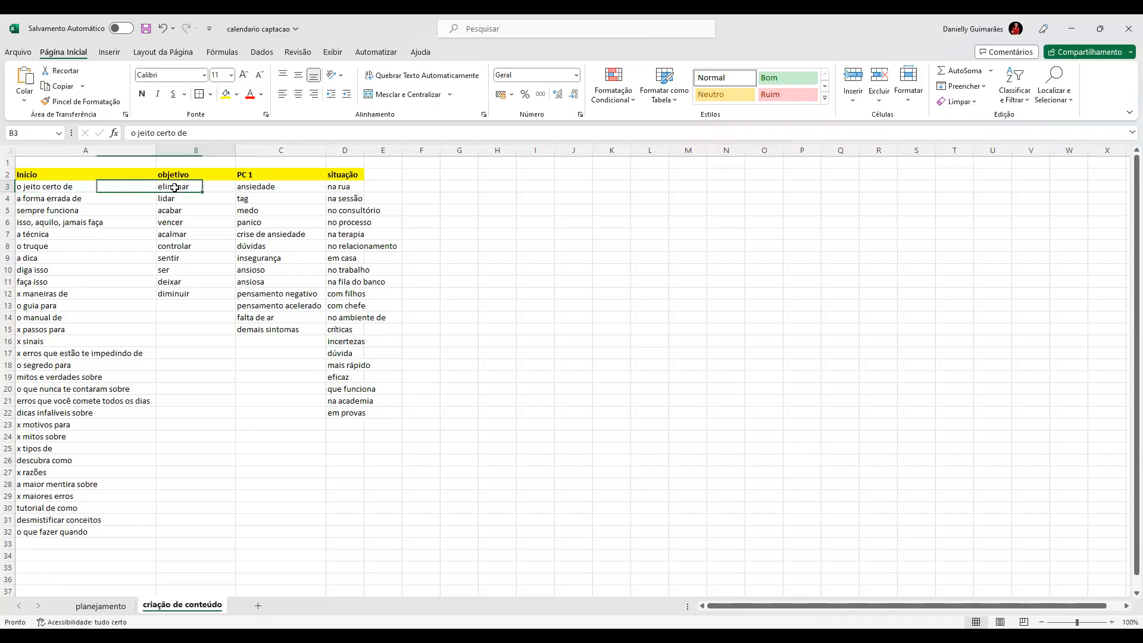
click(238, 212)
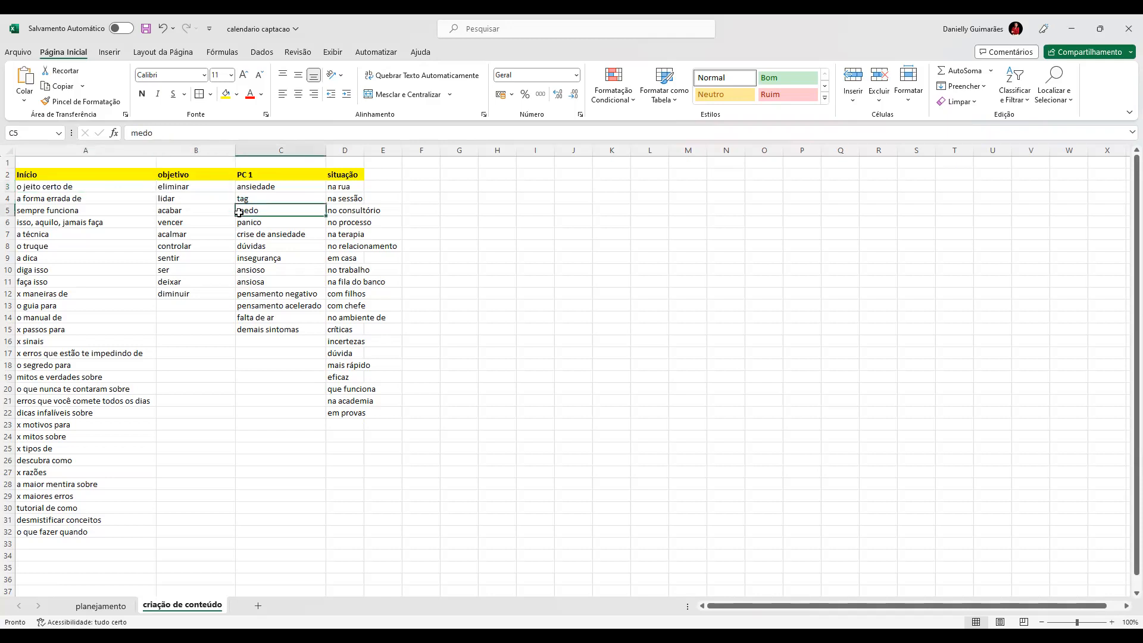
click(344, 257)
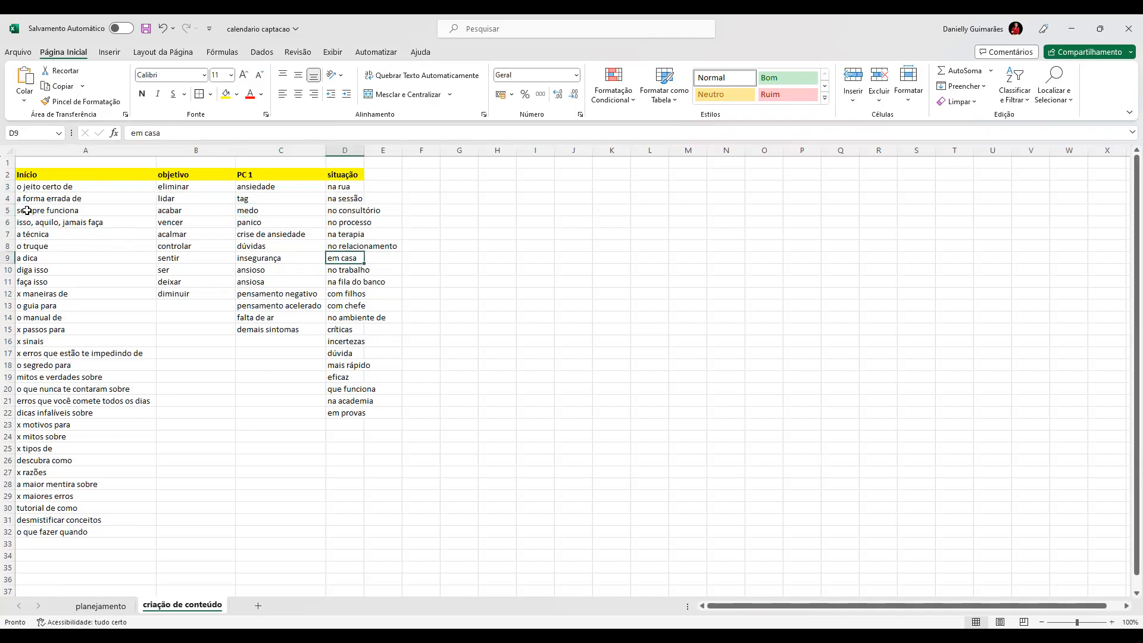
Step: Trace another title combination from "a técnica", "acabar", "crise de ansiedade" and "na fila do banco"
click(27, 236)
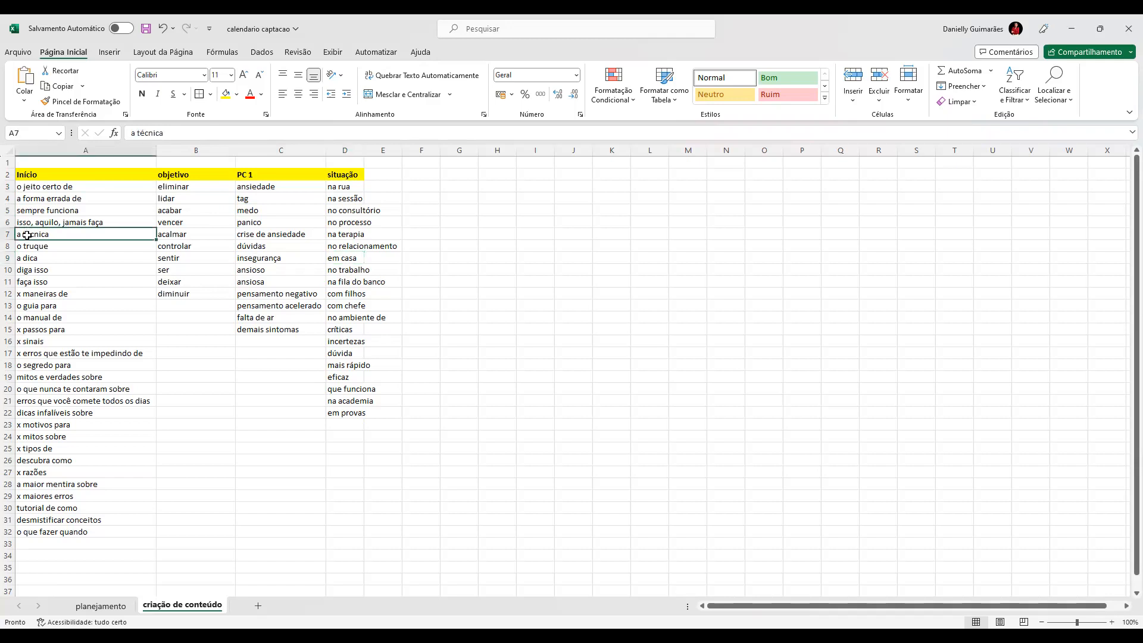
click(169, 213)
click(248, 236)
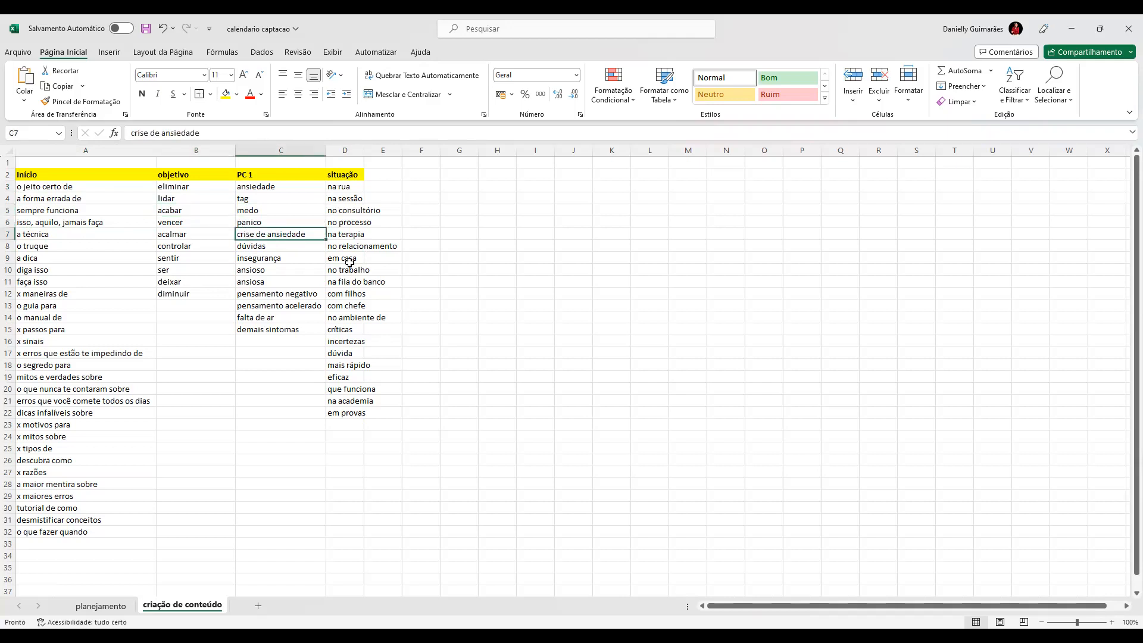
click(344, 281)
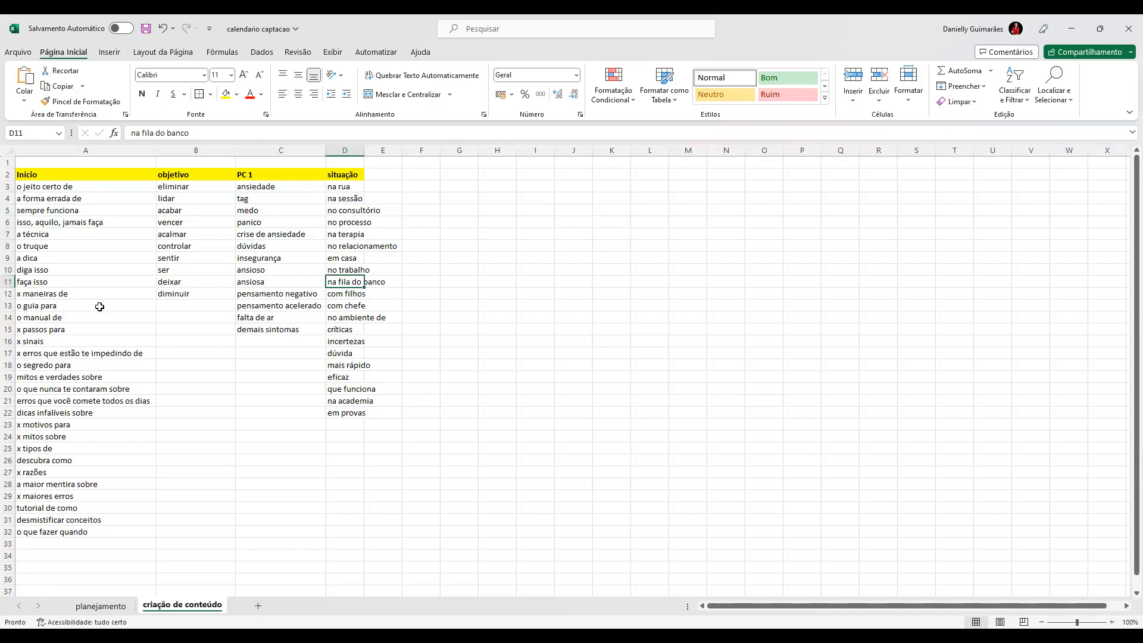
Step: Trace a title combination from "x passos para", "diminuir", "insegurança" and "no relacionamento"
click(25, 331)
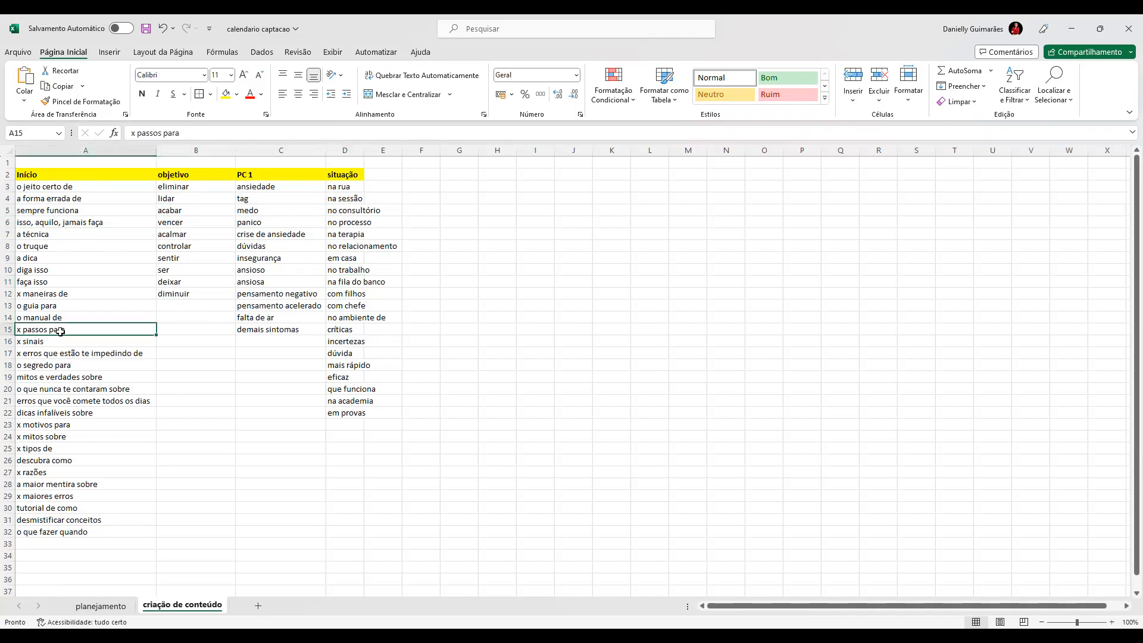
click(170, 293)
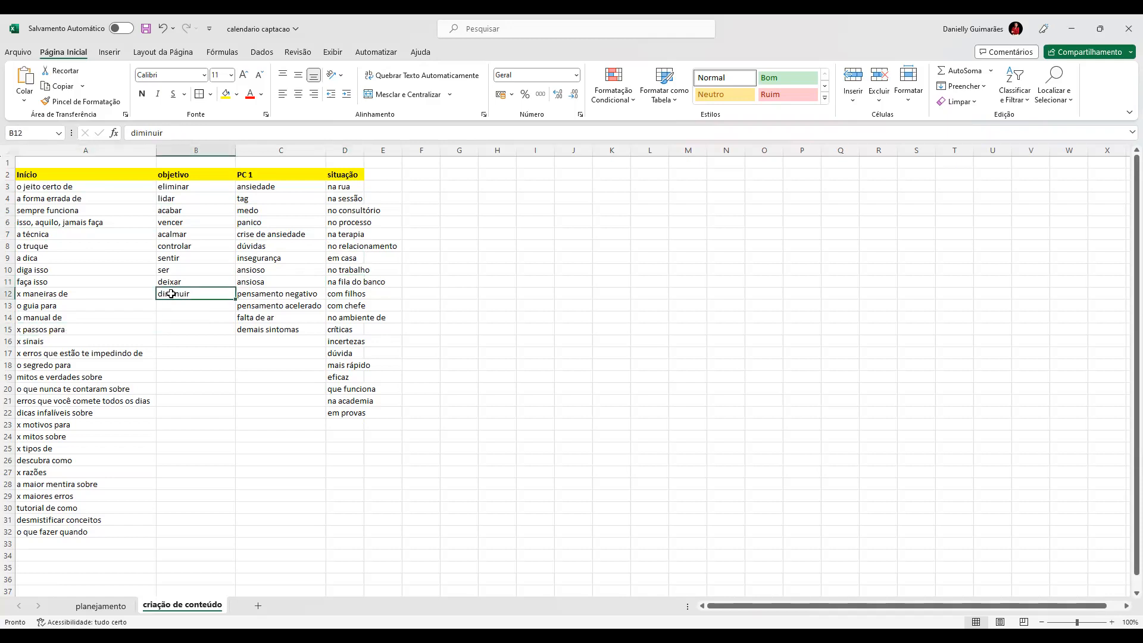
click(255, 258)
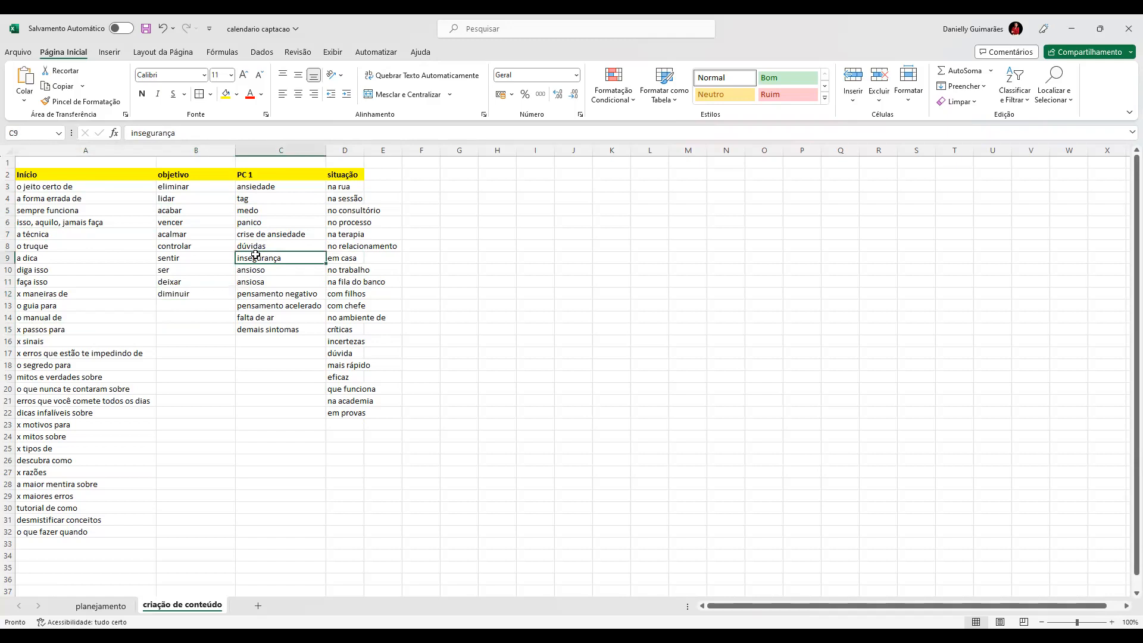
click(335, 244)
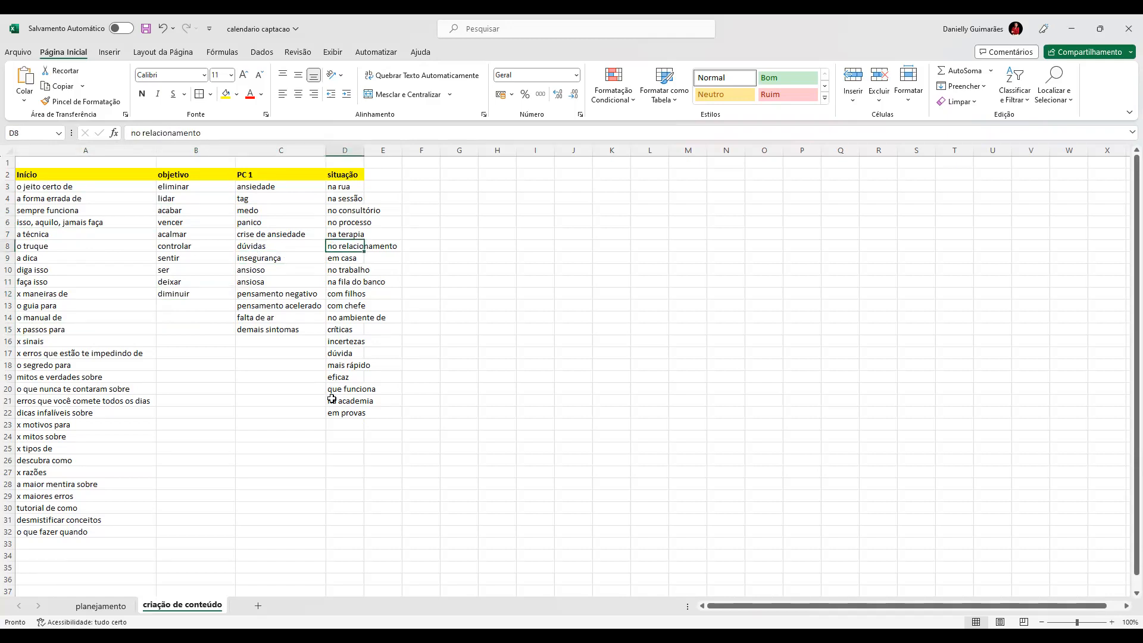
Step: Add "falar em público" at the end of the situação list, in D23
click(335, 422)
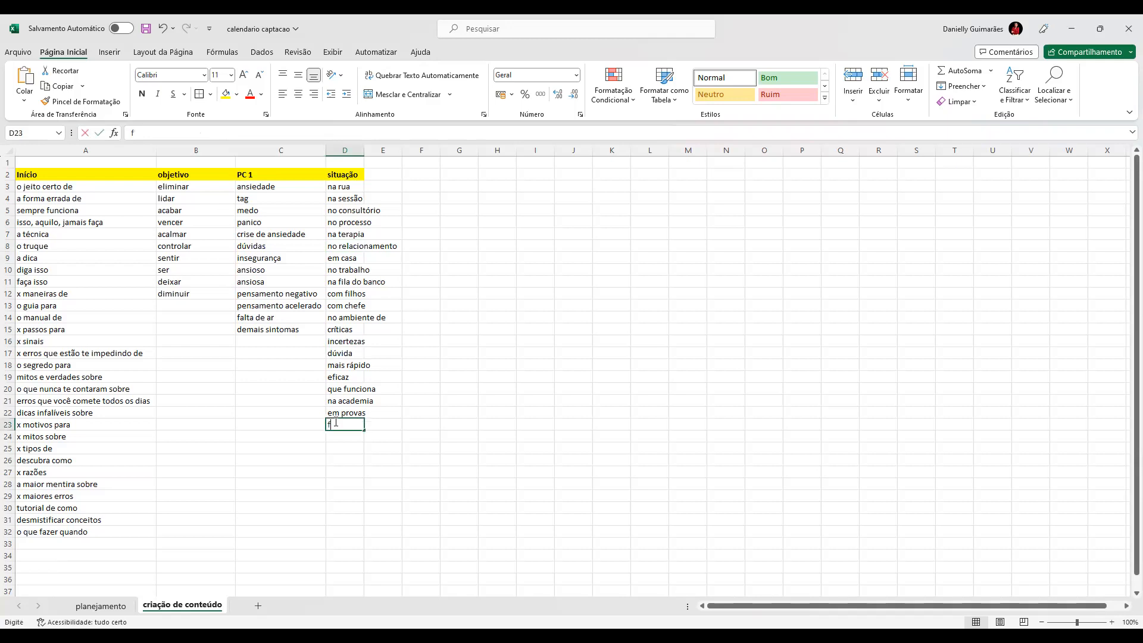
text(falar em público)
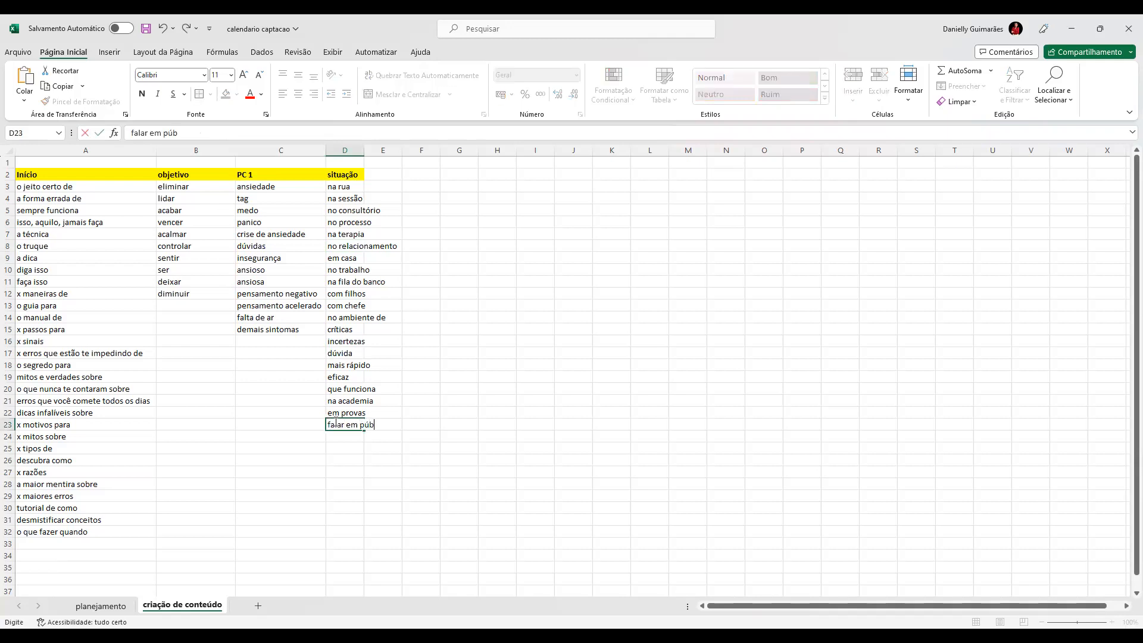
key(Return)
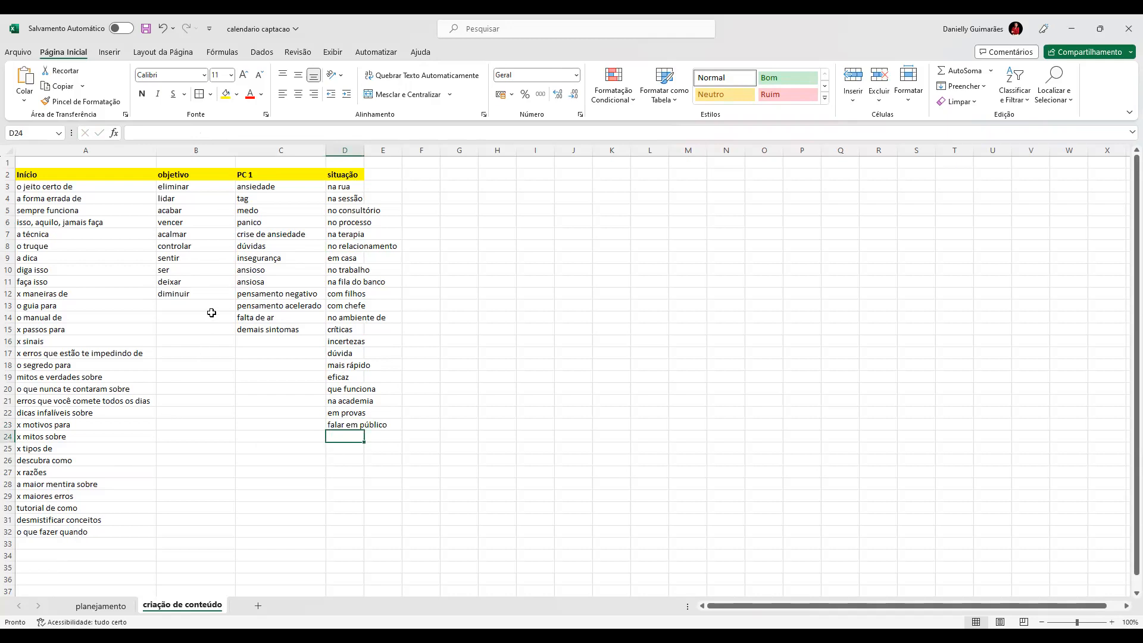
Step: Point out "crise de ansiedade" in the PC 1 list and trace the combination "x tipos de" with "medo"
click(253, 238)
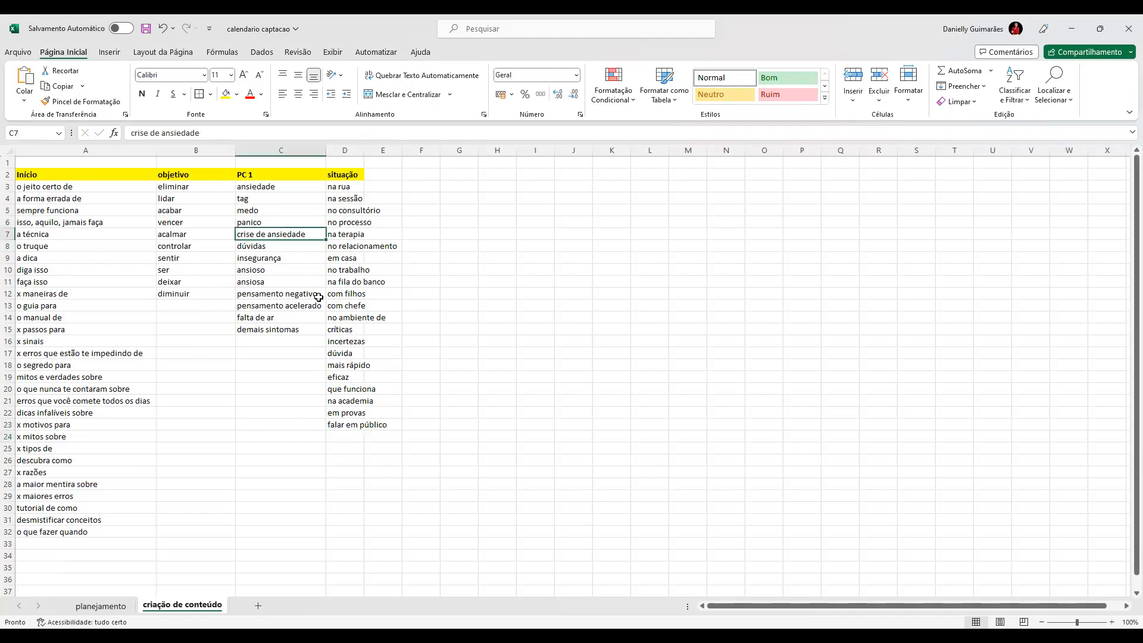
click(31, 447)
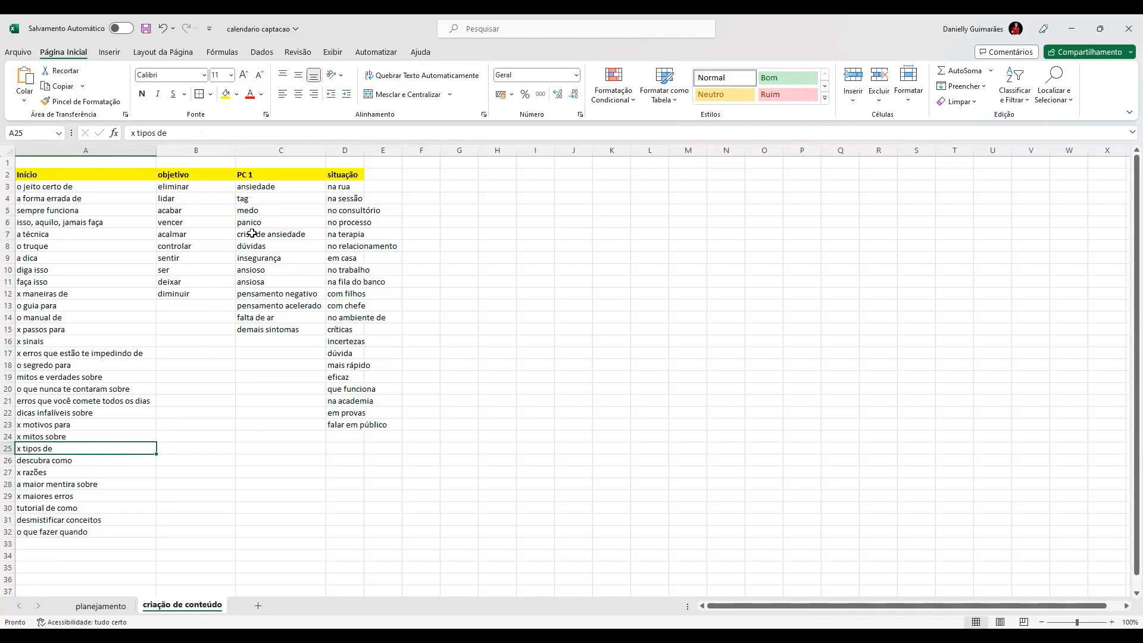
click(251, 211)
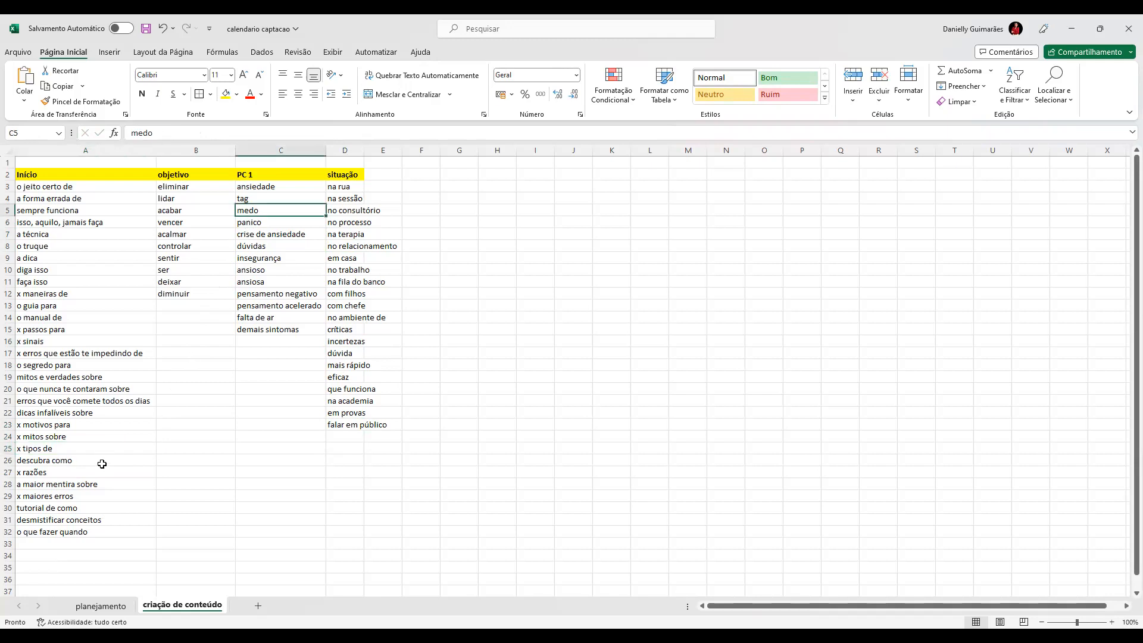
Step: Trace the combination "dicas infalíveis sobre", "controlar", "pensamento negativo" and point out the empty cells below the situação list
click(46, 418)
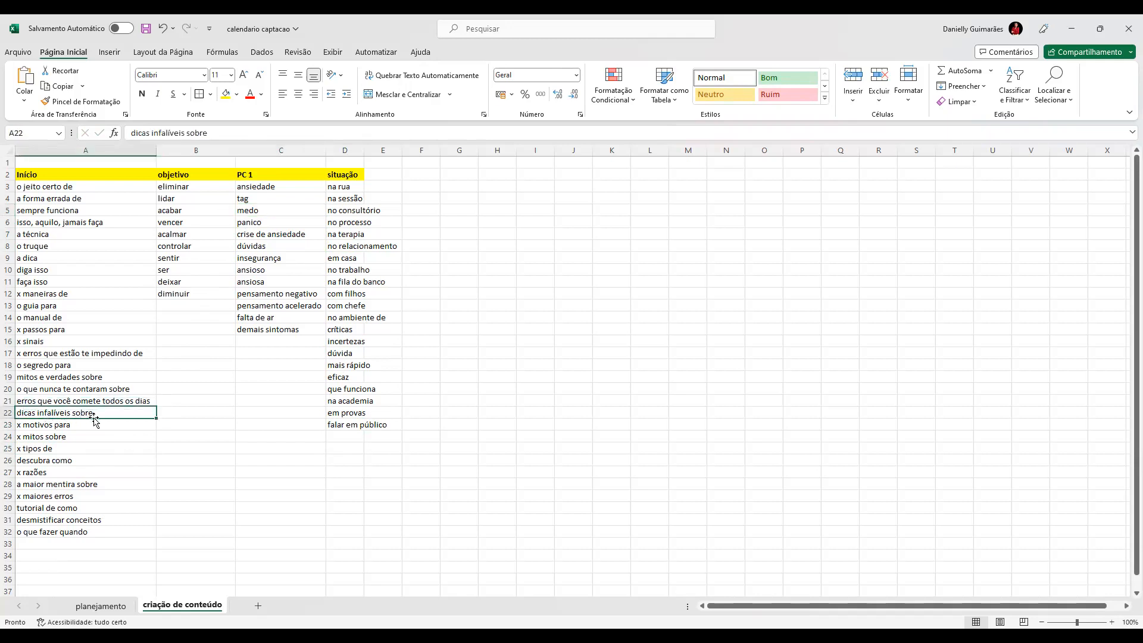
click(192, 246)
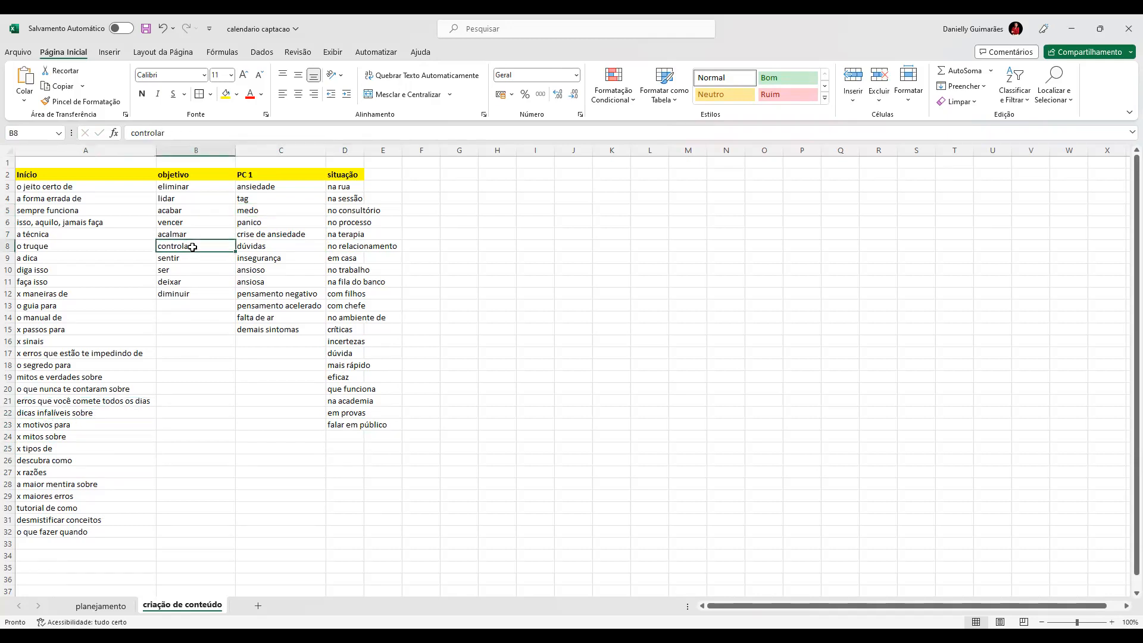
click(250, 295)
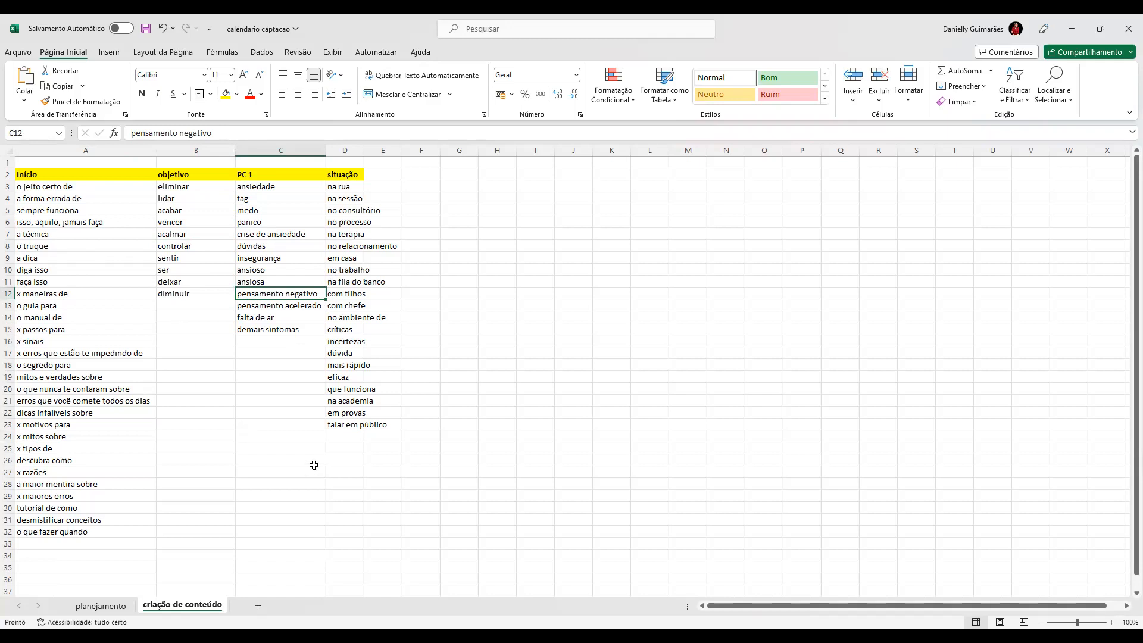
drag(334, 447, 343, 556)
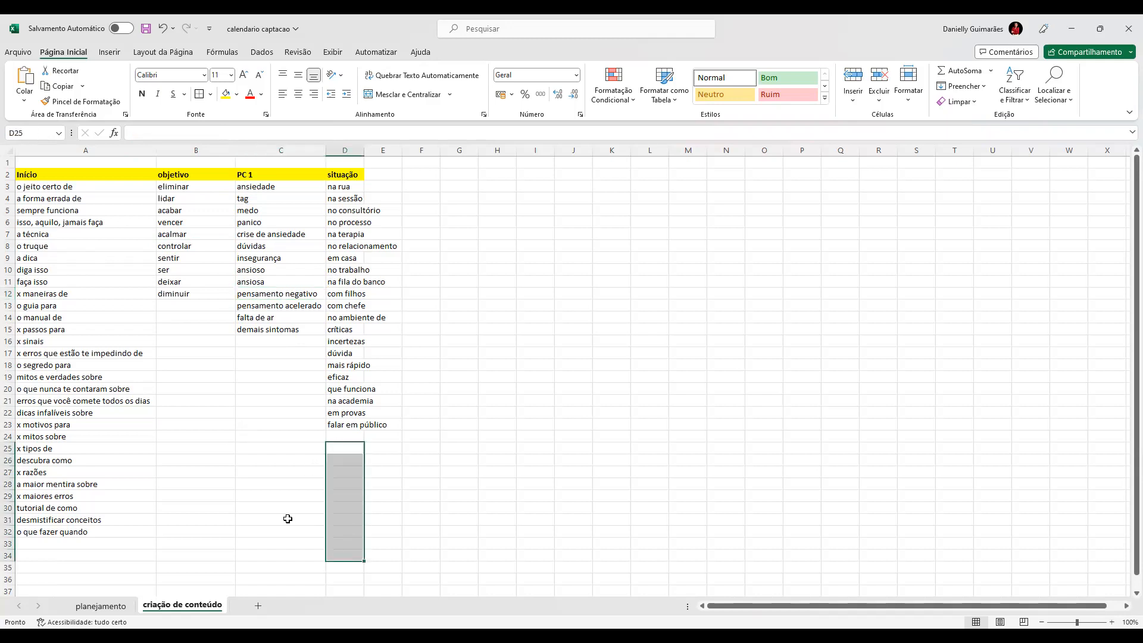
click(288, 519)
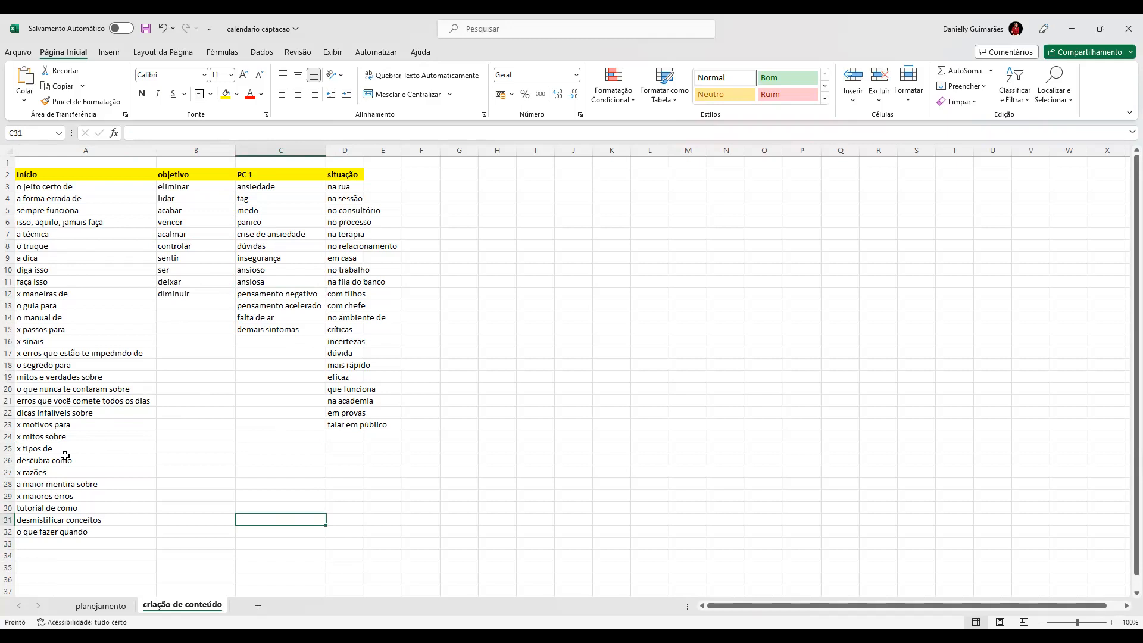
Step: Trace a title combination from "x motivos para", "acabar" and "pensamento negativo"
click(45, 427)
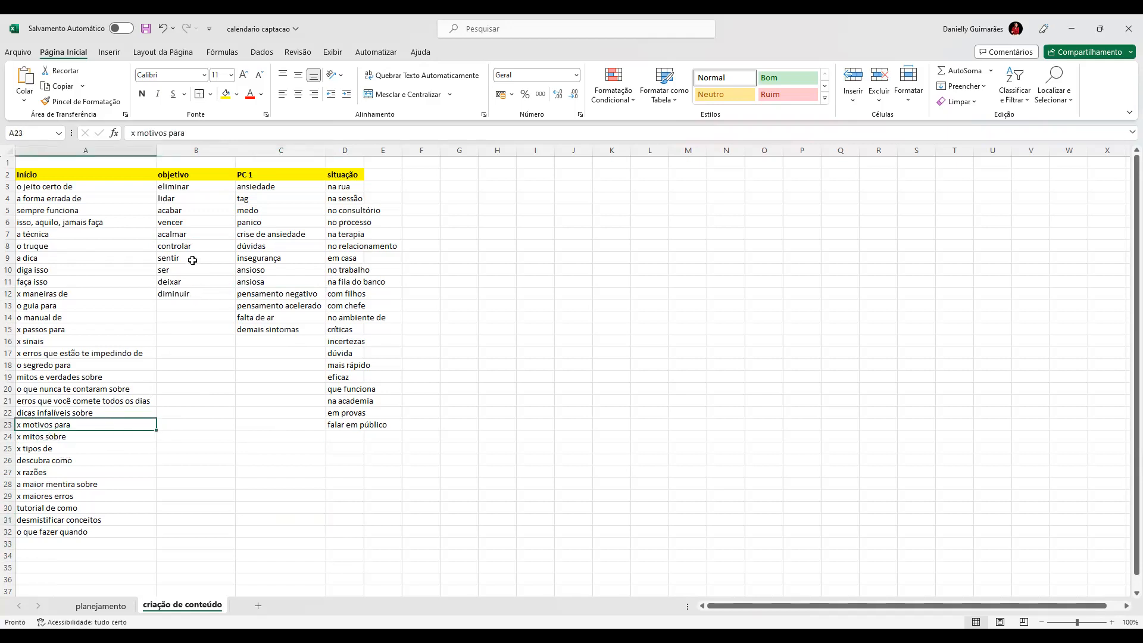
click(193, 210)
click(260, 296)
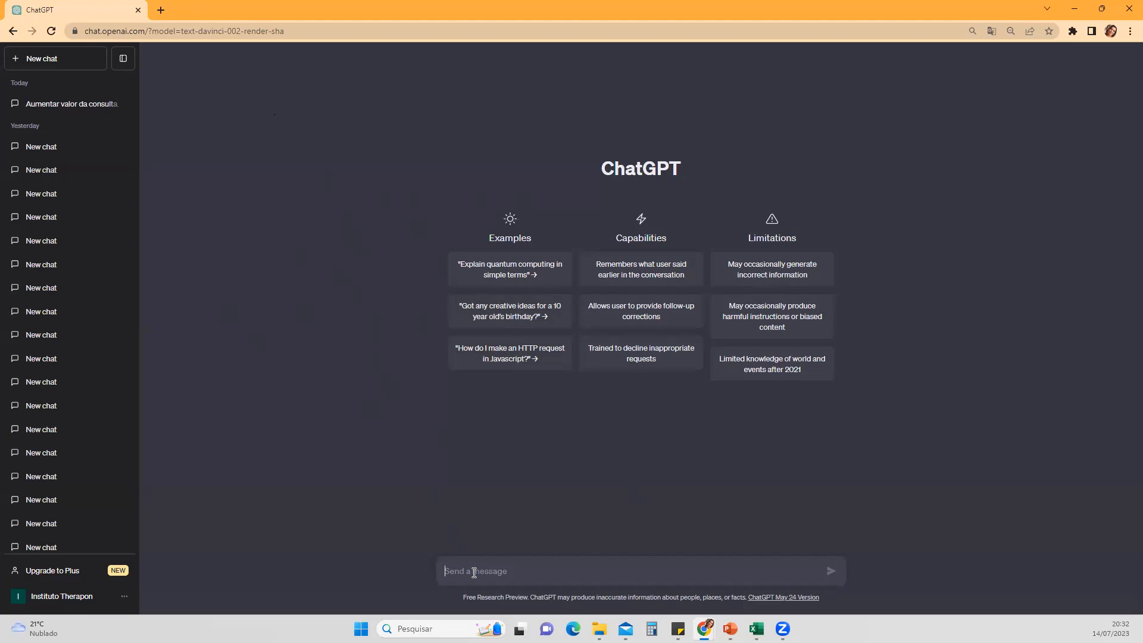
Step: Begin a ChatGPT prompt with "sou terapeuta especialista em ansiedade e quero 3 ideias de postagens para instagram sobre"
text(sou terapeuta especialis)
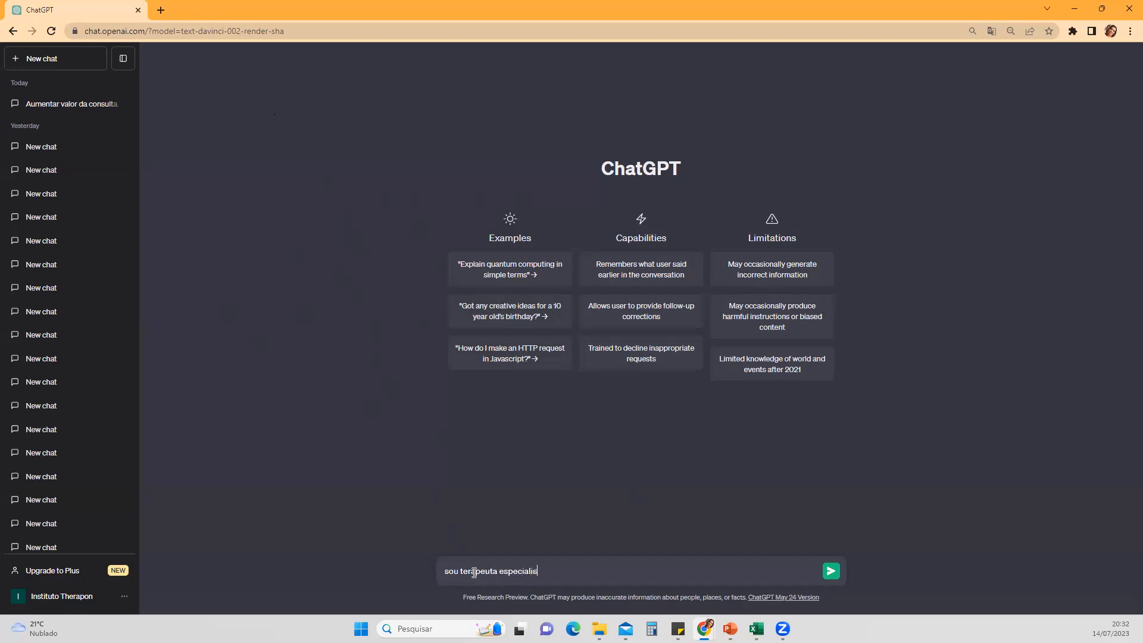
text(ta em ansiedade e quer)
text(o )
text(3 post)
text(s par)
key(BackSpace)
key(BackSpace)
key(BackSpace)
key(BackSpace)
key(BackSpace)
key(BackSpace)
key(BackSpace)
key(BackSpace)
text(de)
key(BackSpace)
key(BackSpace)
text(idea)
key(BackSpace)
text(ias de postagens p)
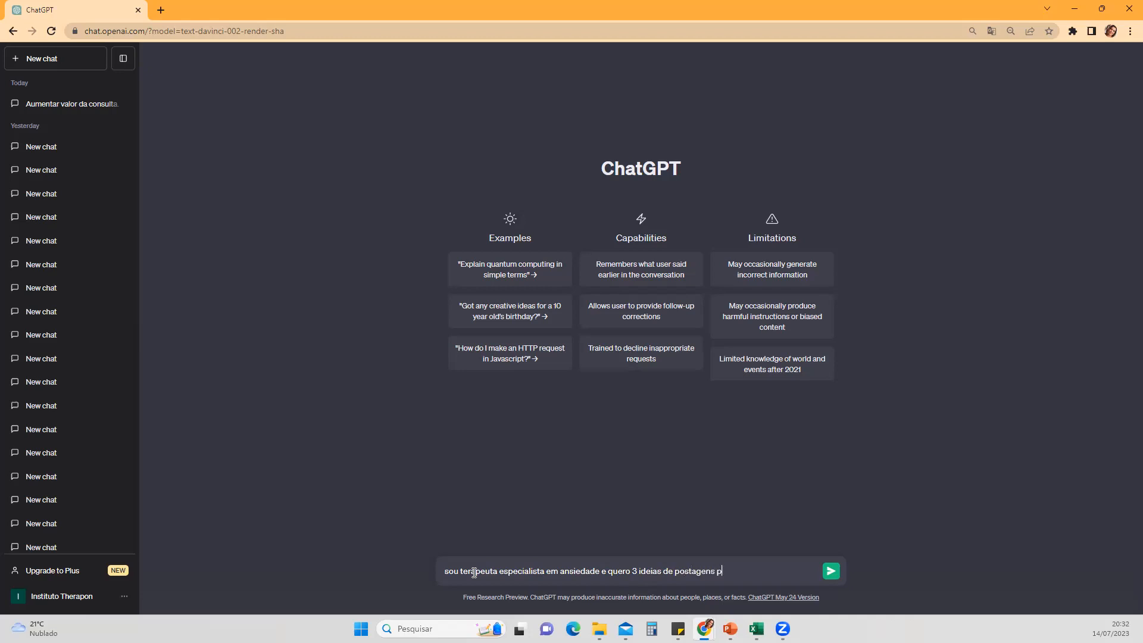
text(ara instagram sobre formas de )
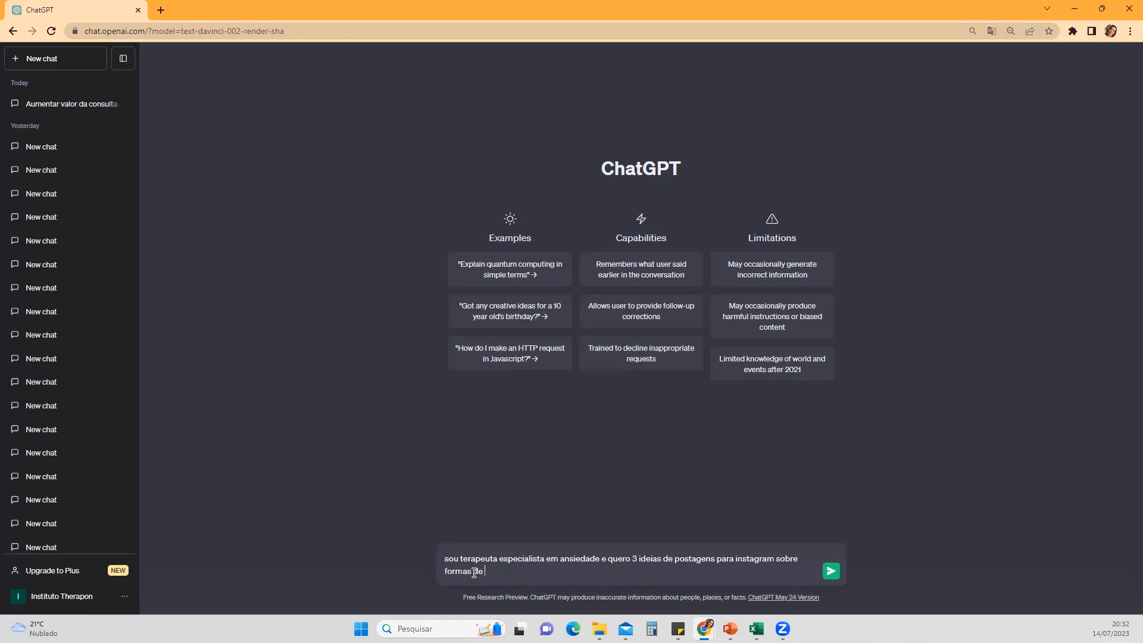
text(contr)
Step: Complete the prompt with "formas de controlar uma crise de ansiedade na rua." and send it
key(BackSpace)
key(BackSpace)
key(BackSpace)
text(ntrolar uma crise de ansiedade na rua.)
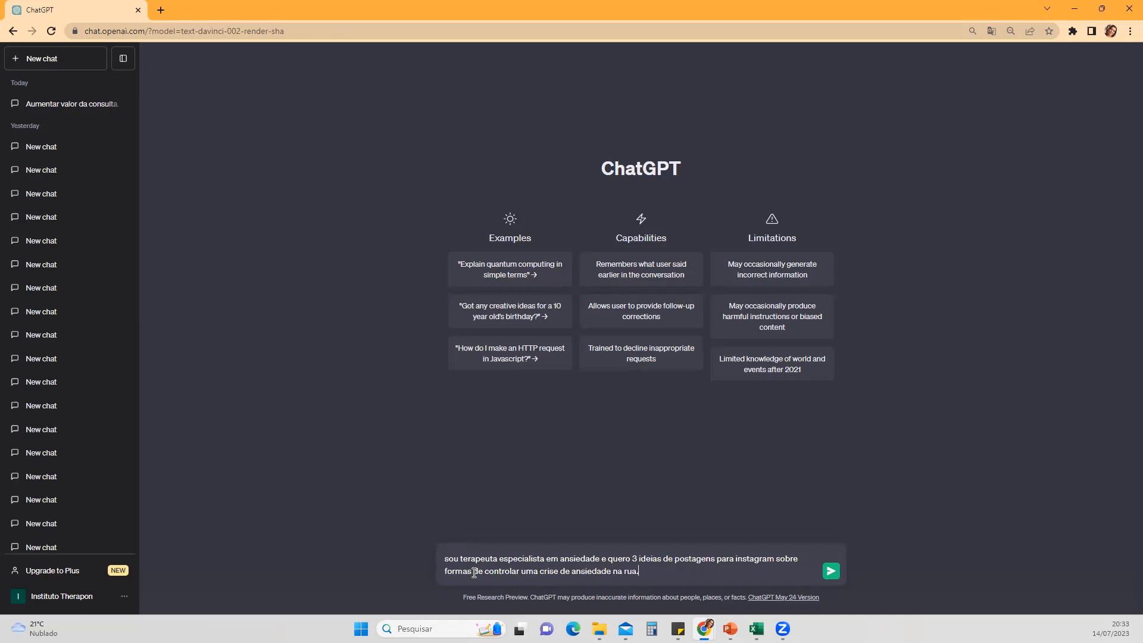
key(Return)
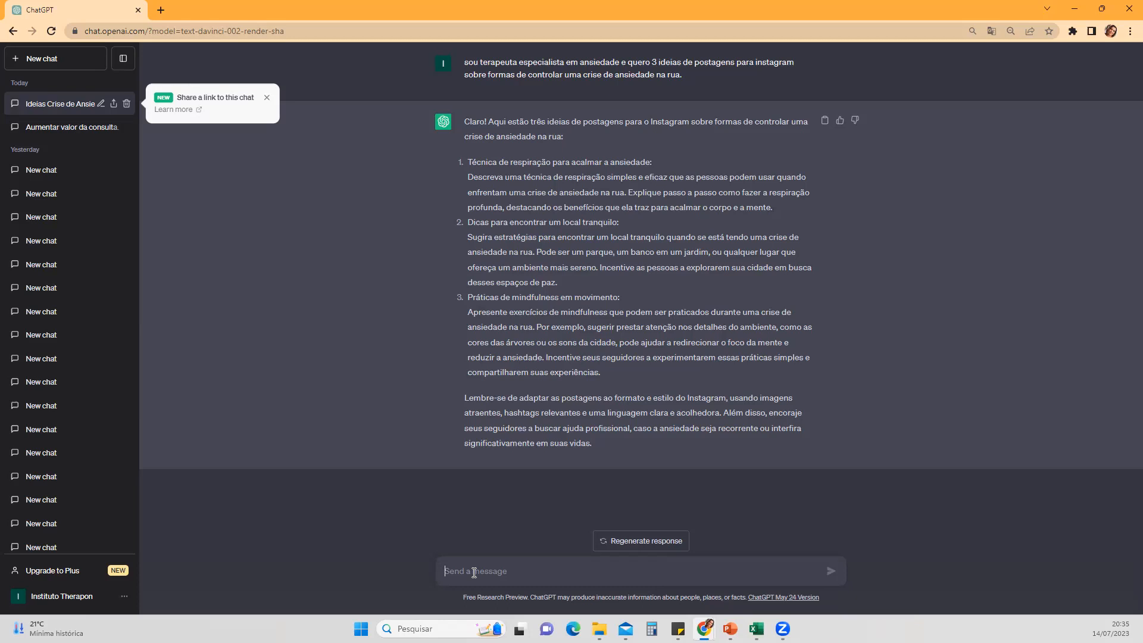
Step: Send the follow-up "ótimo, agora monte um script para um vídeo de 60 segundos de cada ideia acima"
text(ótimo,)
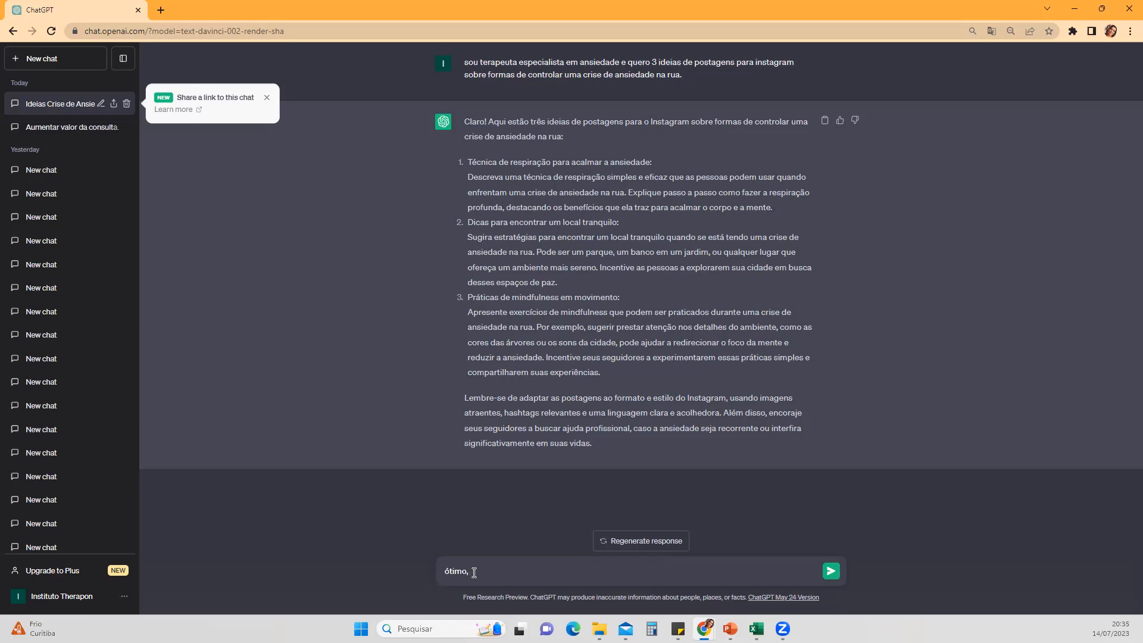
text( agora monte um script)
text(para um vídeo de 60 segundos de cada ideia acima)
key(Return)
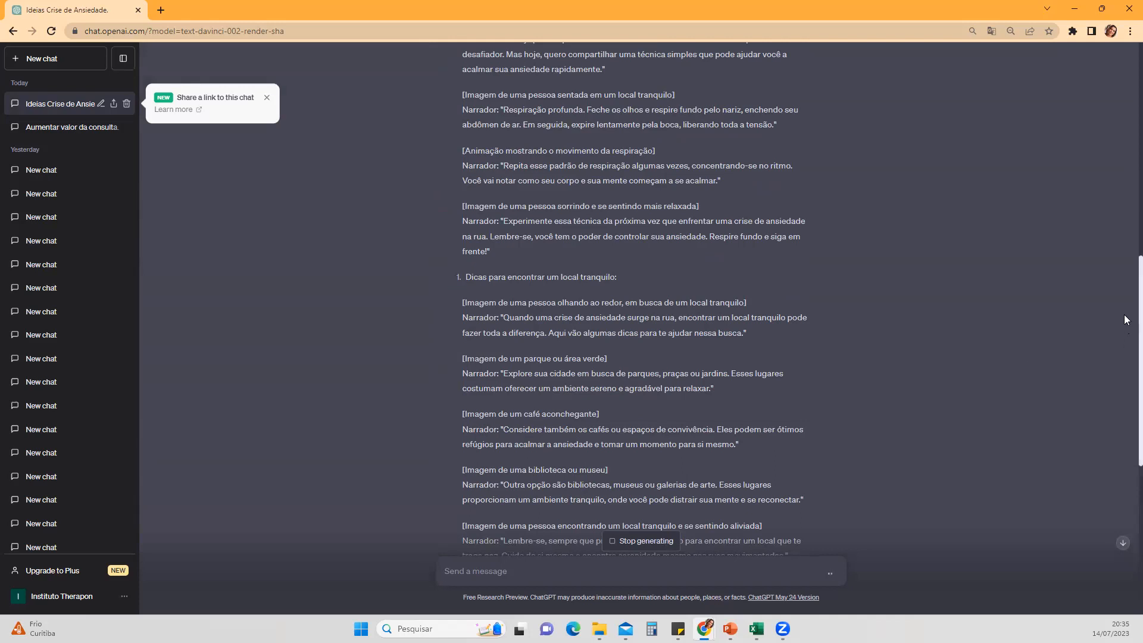
Step: Review the generated video scripts and send the request "me dá uma ideia de 5 postagens sobre sintomas físicos de ansiedade"
scroll(1127, 317, down, 2)
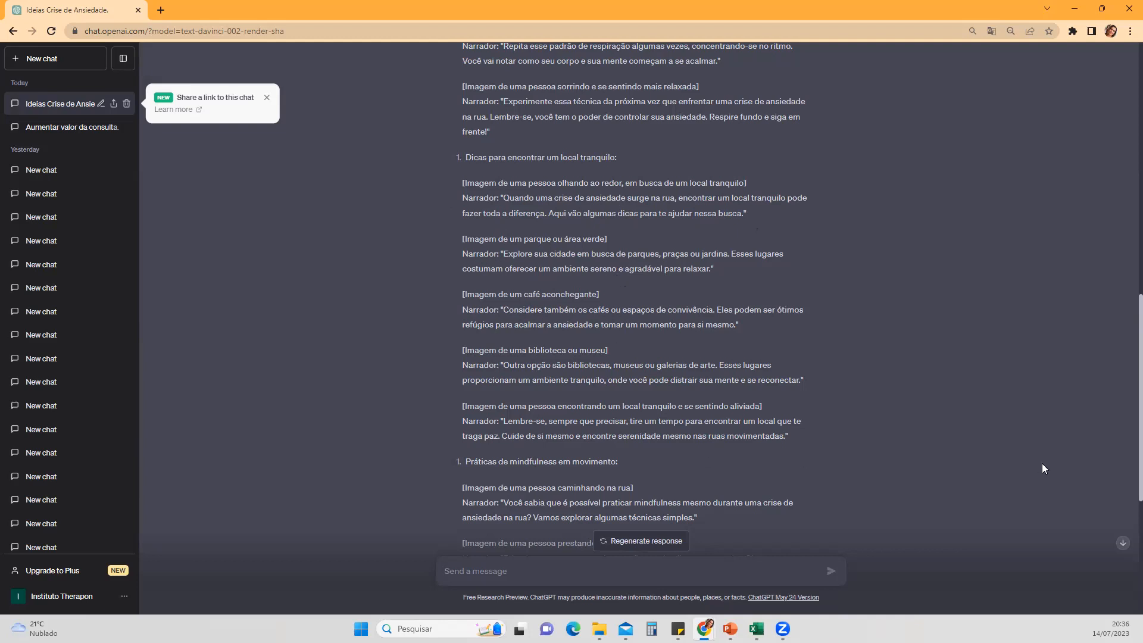
drag(1124, 415, 1124, 490)
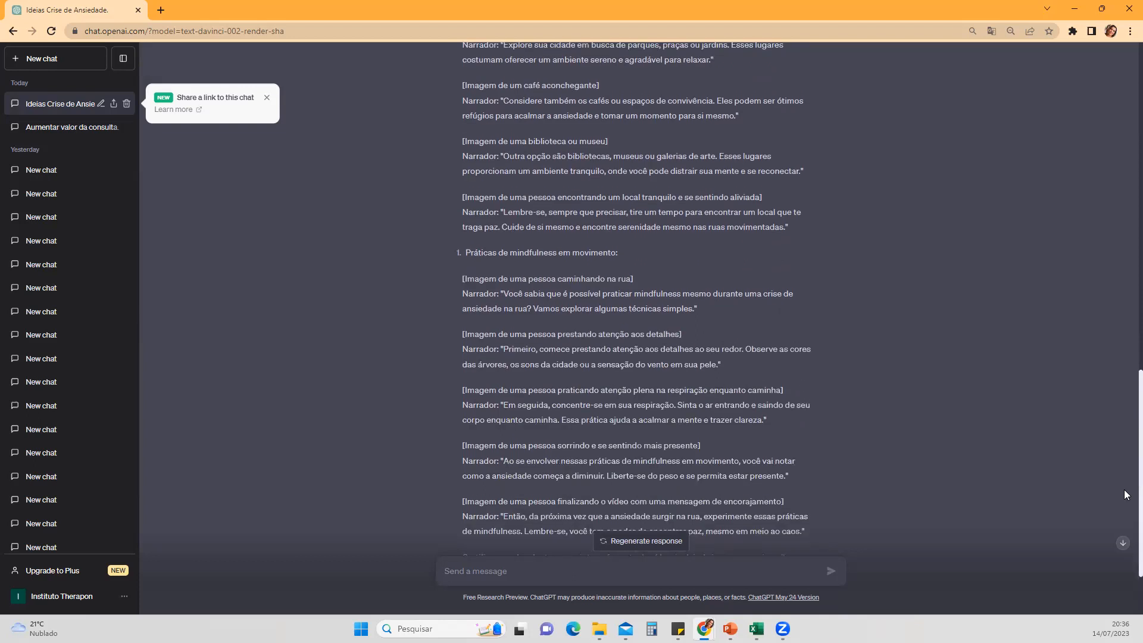
click(1122, 543)
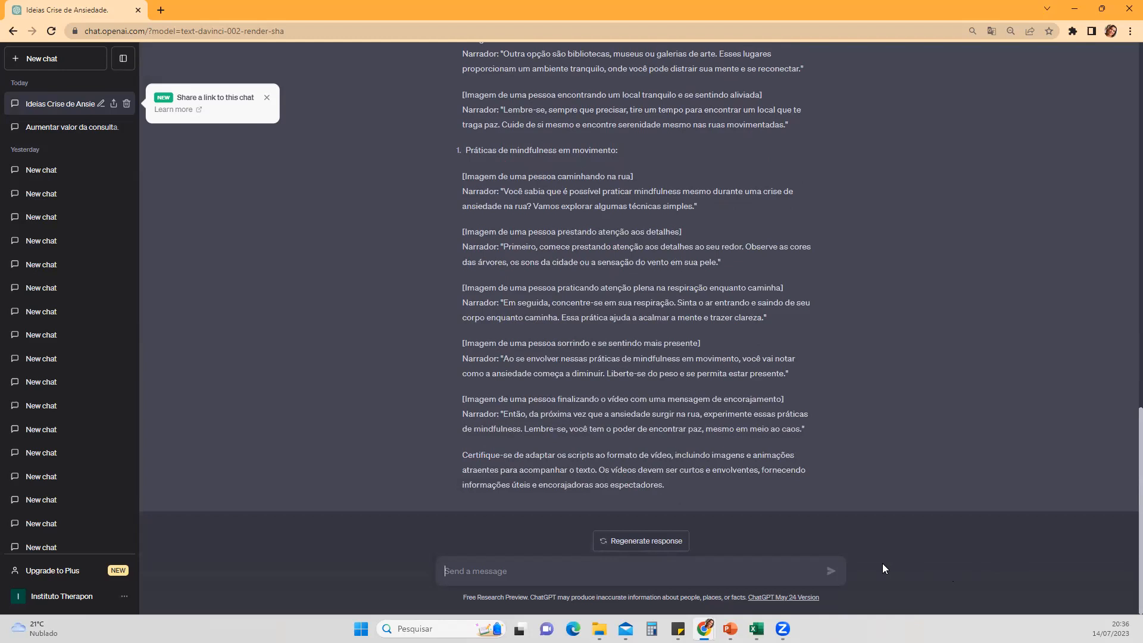
text(me dá uma ideia sw)
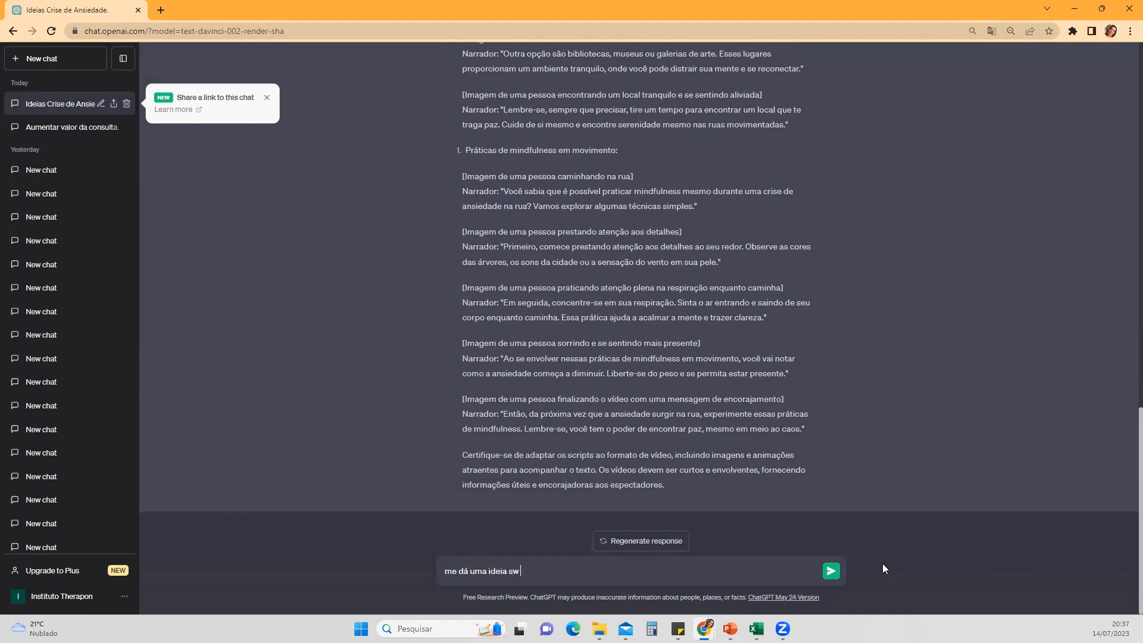
key(BackSpace)
text(de)
key(BackSpace)
key(BackSpace)
key(BackSpace)
text(de 5 postagens sobre sintomas físc)
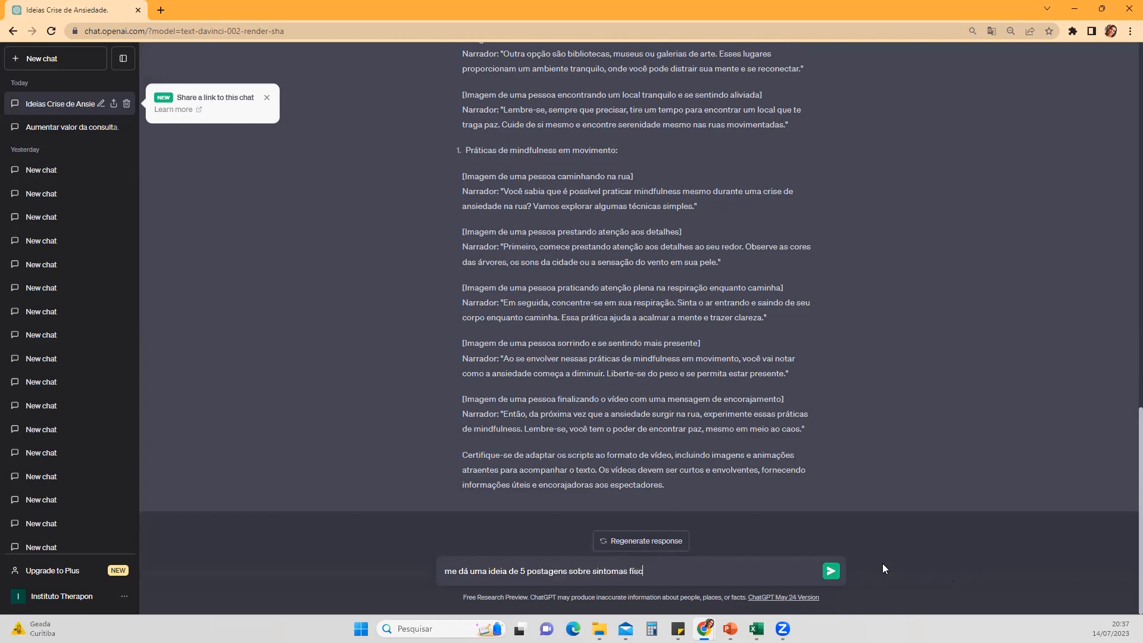
text(icos de ansiedade)
key(Return)
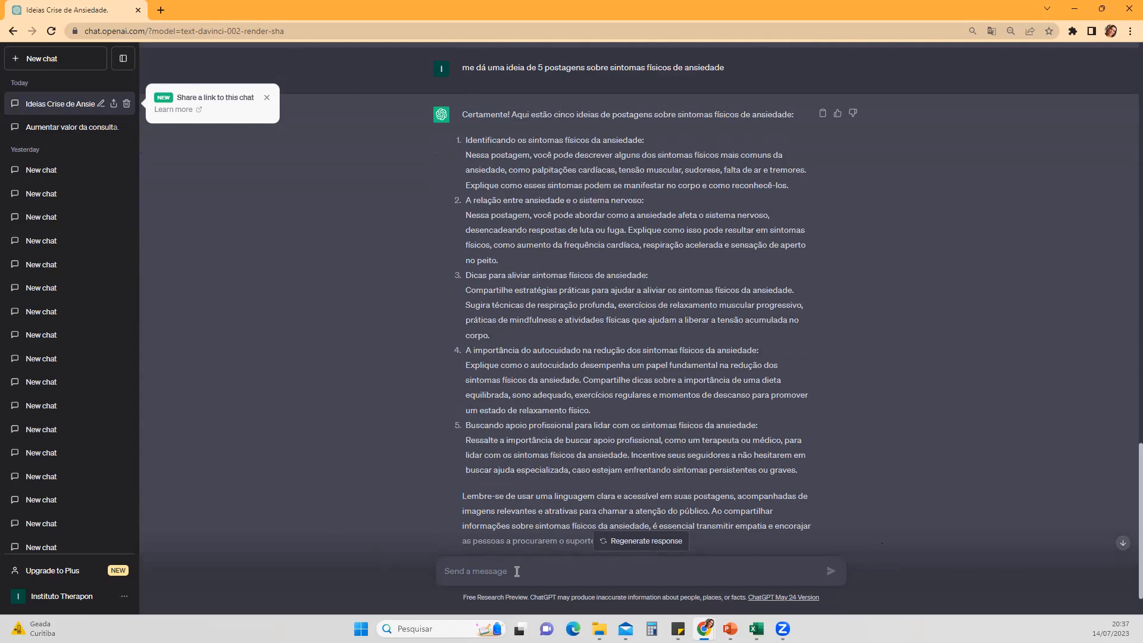
text(chatgpt)
key(BackSpace)
key(BackSpace)
key(BackSpace)
key(BackSpace)
key(BackSpace)
key(BackSpace)
key(BackSpace)
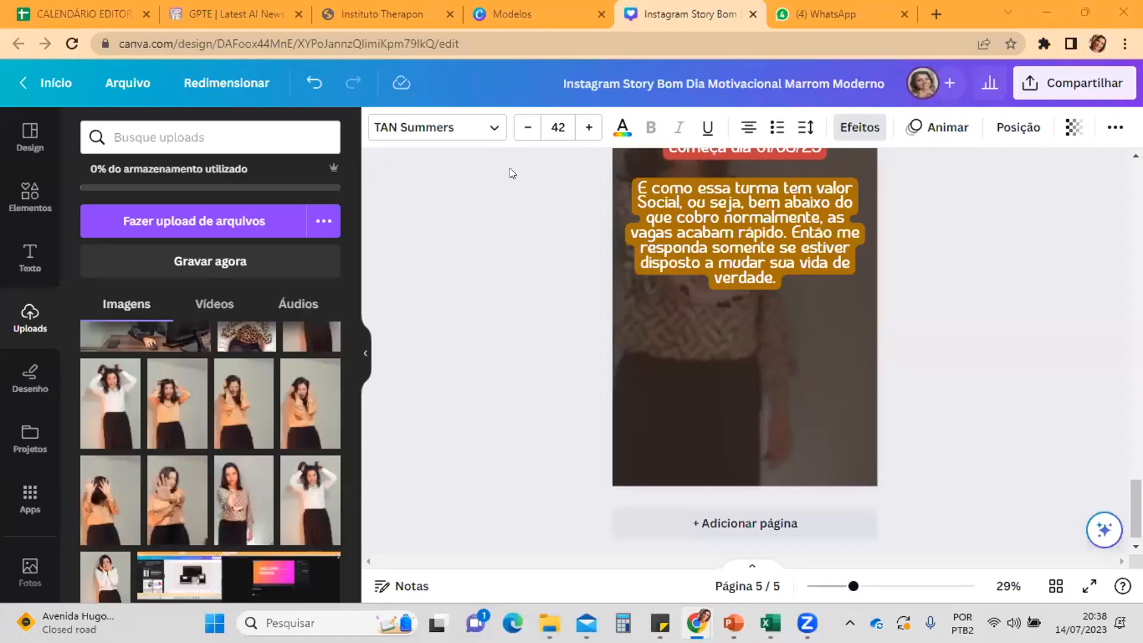
Step: Switch to the Canva templates page and search the templates for "dicas"
click(501, 7)
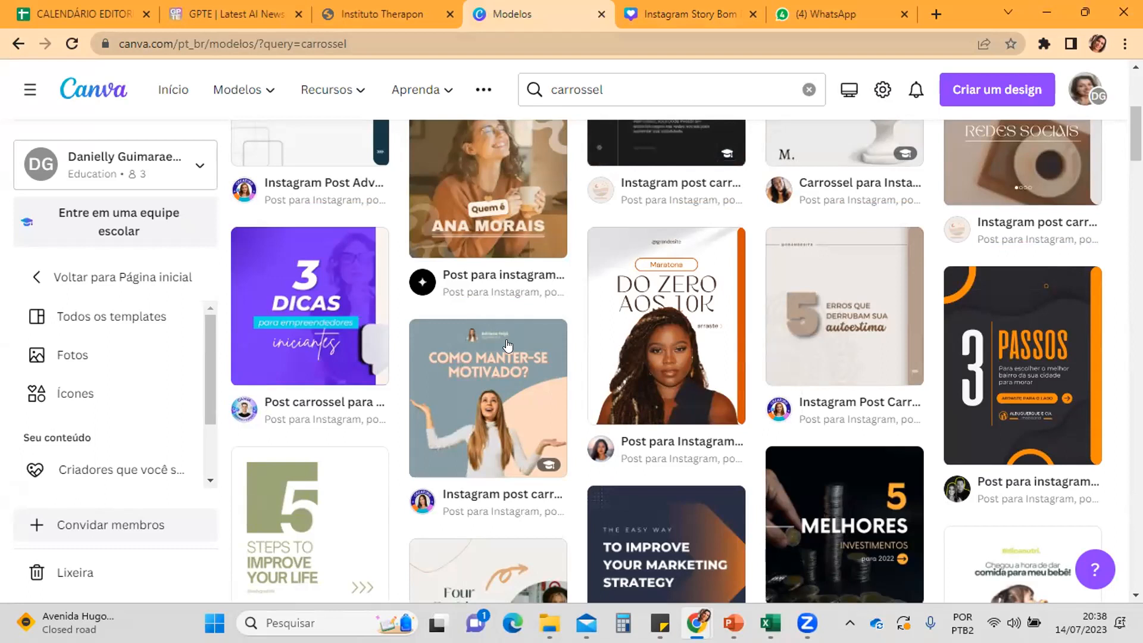
key(Down)
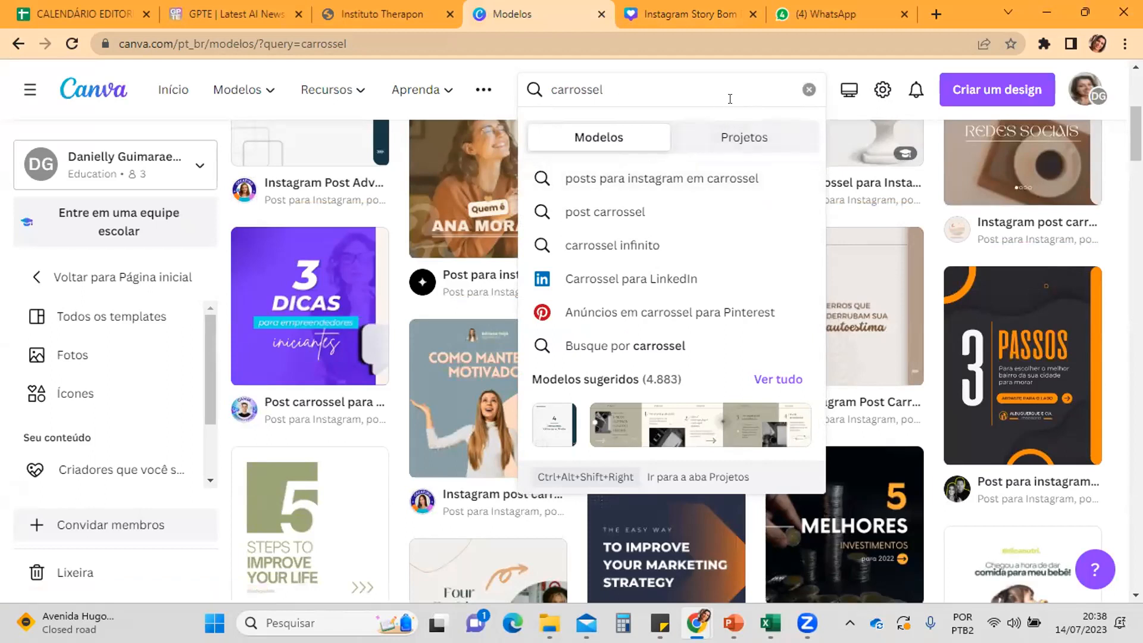
text(dicas)
key(Return)
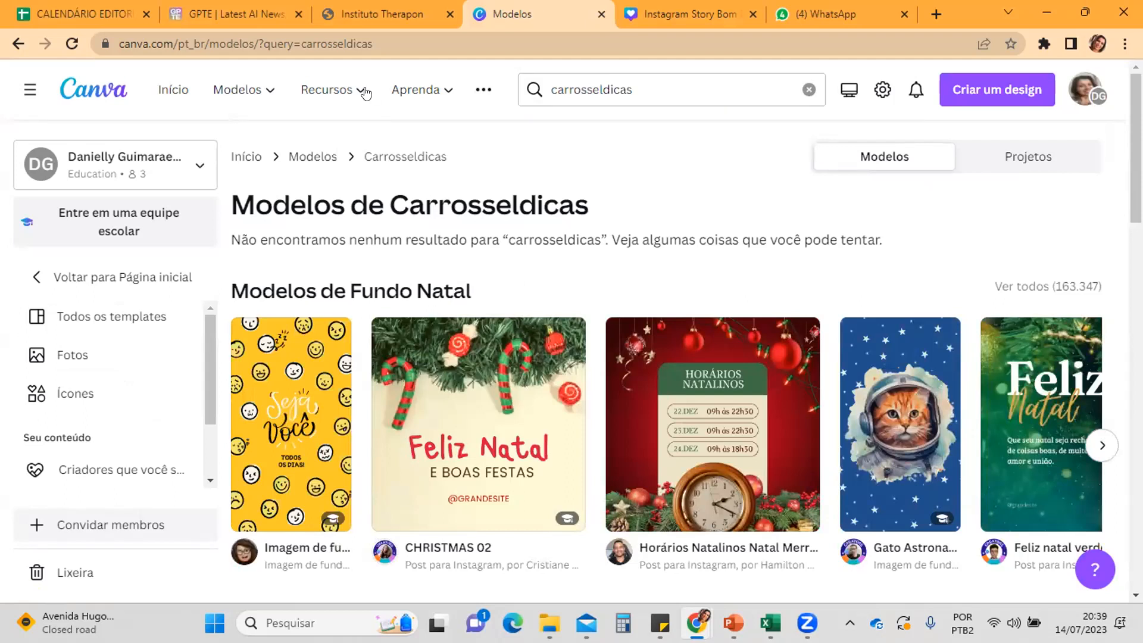
click(732, 87)
click(732, 87)
key(BackSpace)
key(BackSpace)
key(BackSpace)
key(BackSpace)
key(BackSpace)
key(BackSpace)
key(BackSpace)
key(BackSpace)
key(BackSpace)
key(BackSpace)
key(BackSpace)
key(BackSpace)
key(BackSpace)
key(BackSpace)
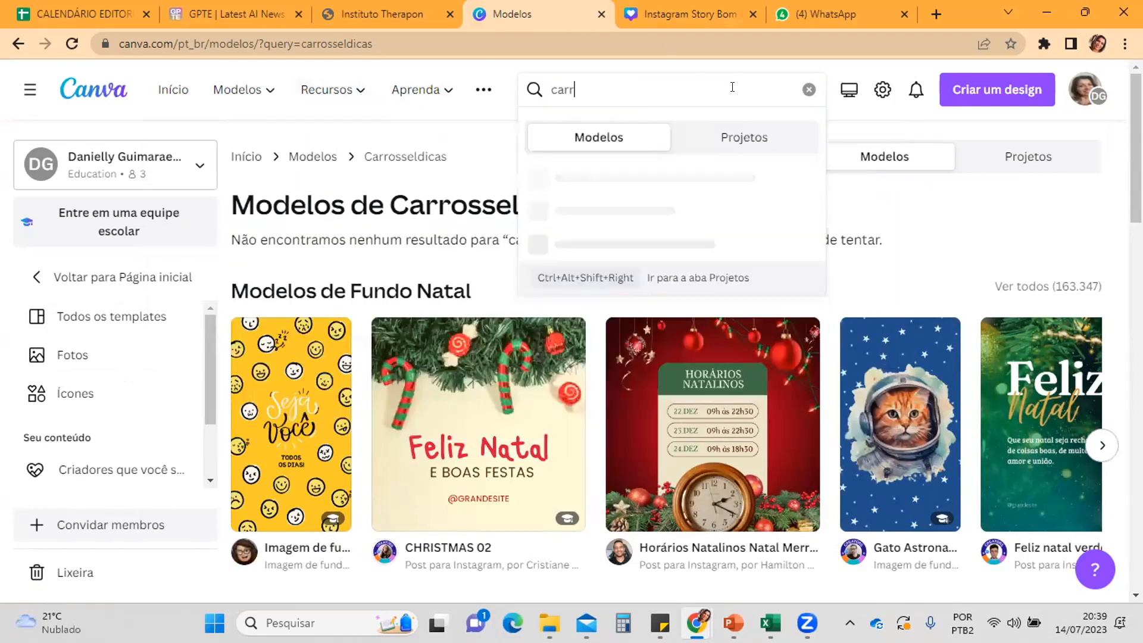
text(dcicas)
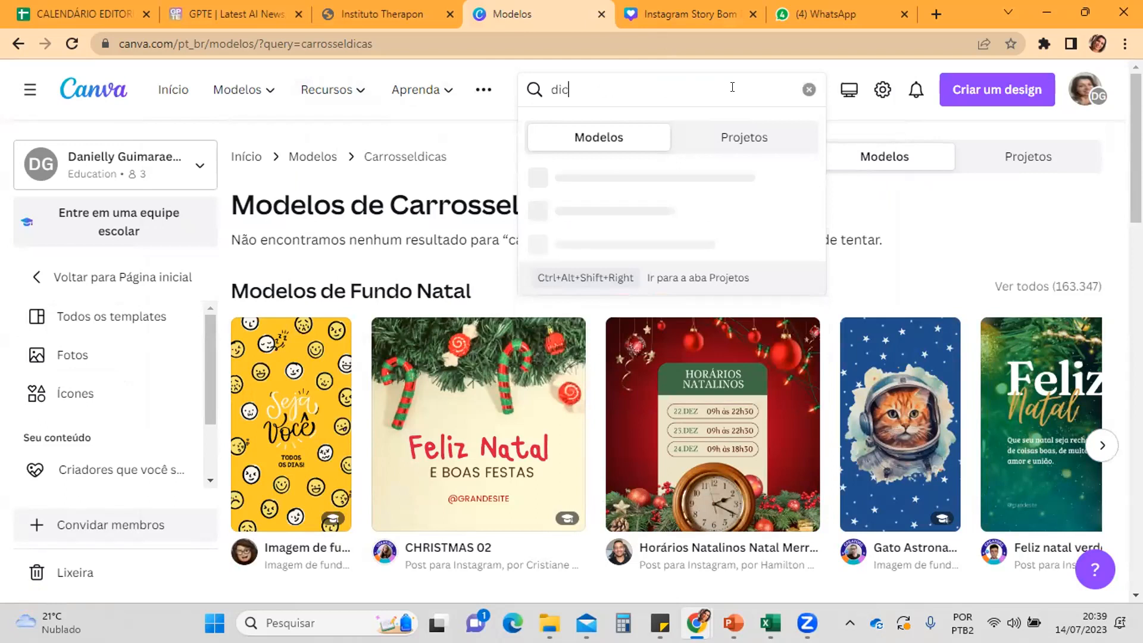
key(Return)
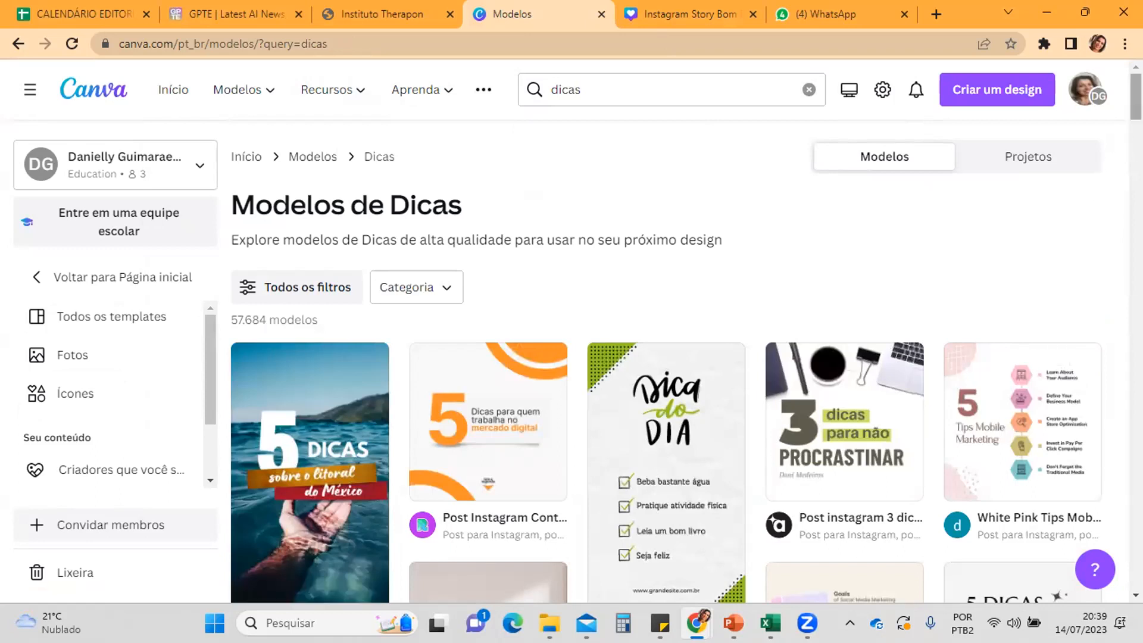
Step: Open the purple "5 dicas para usar o algoritmo ao seu favor" Instagram post template for editing
scroll(685, 357, down, 10)
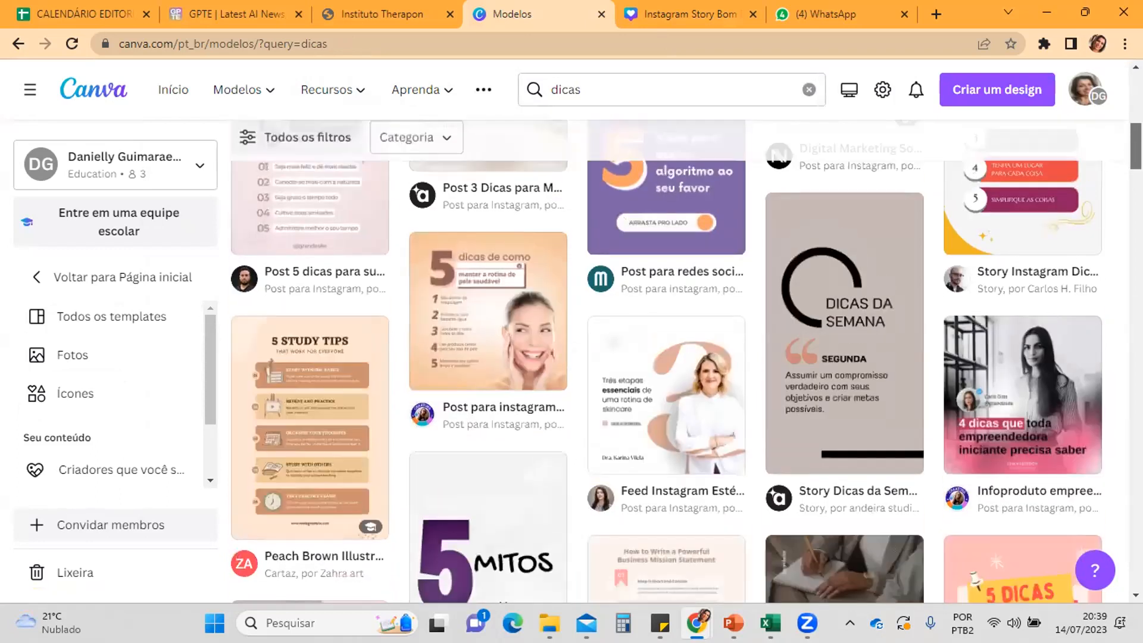
click(641, 247)
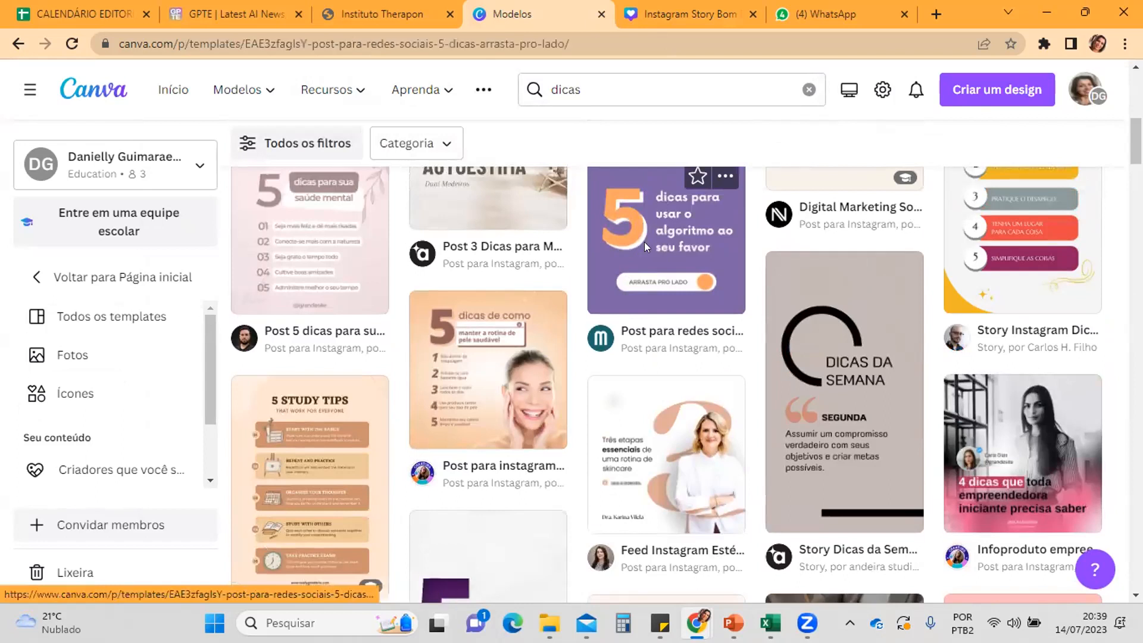
click(784, 259)
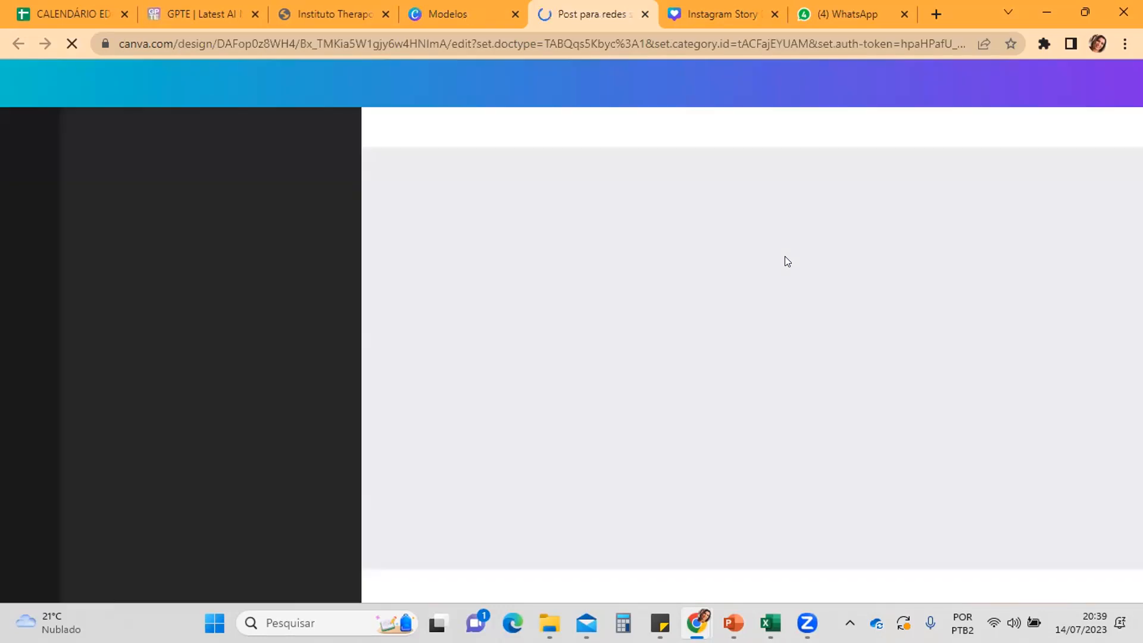
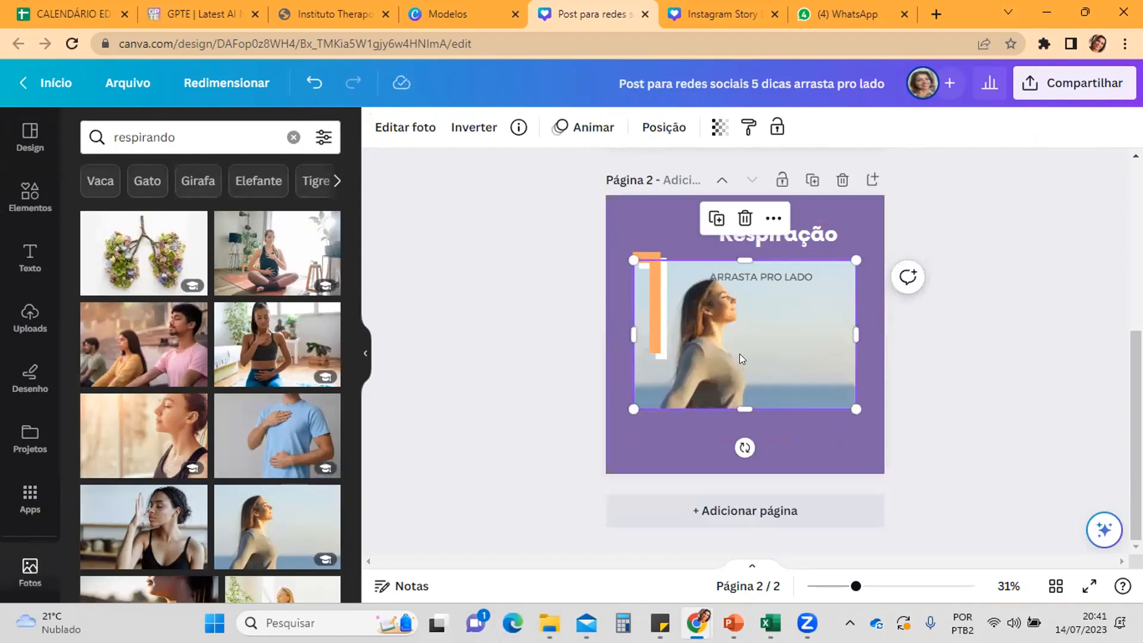
Step: Make the photo of the woman breathing the background of page 2 and set its transparency to 42
right_click(739, 353)
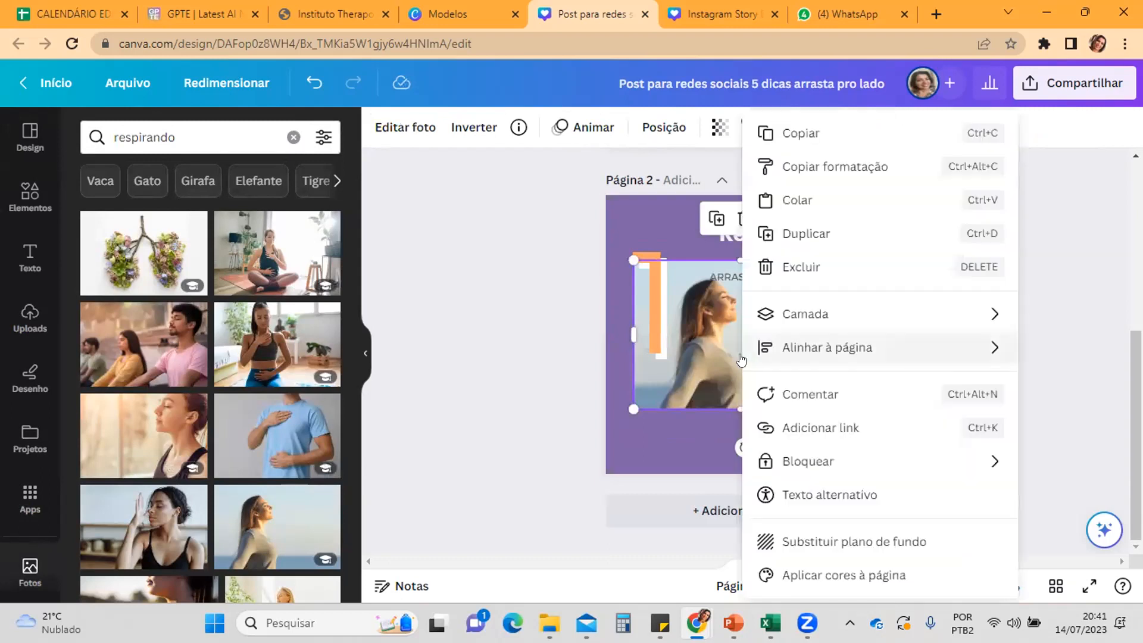
click(831, 539)
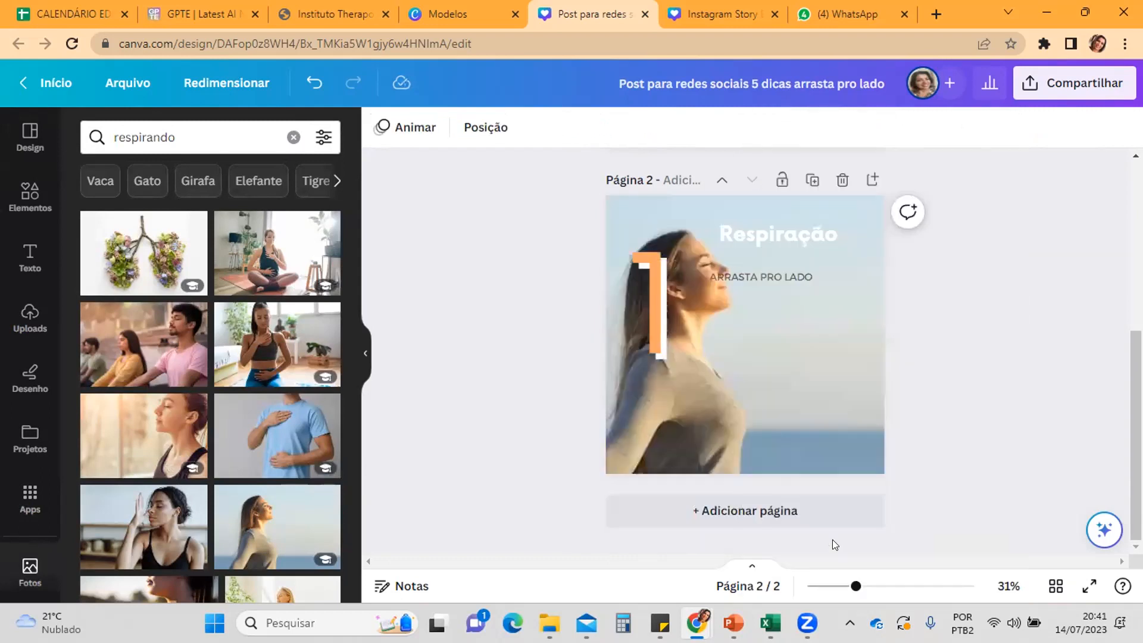
click(689, 431)
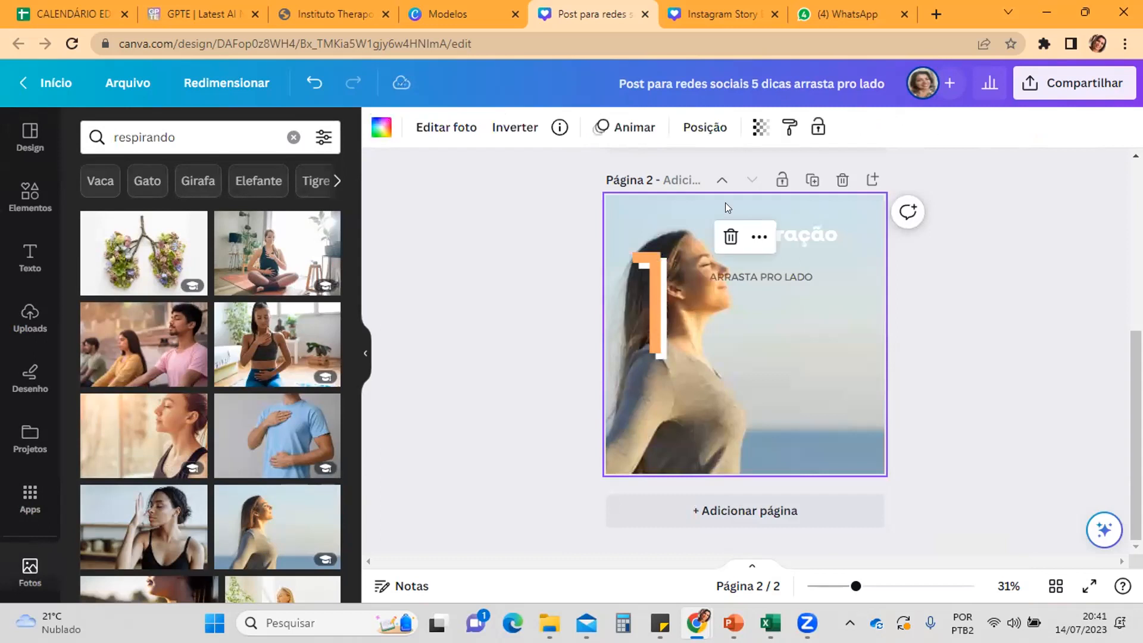
click(757, 132)
drag(757, 194, 668, 194)
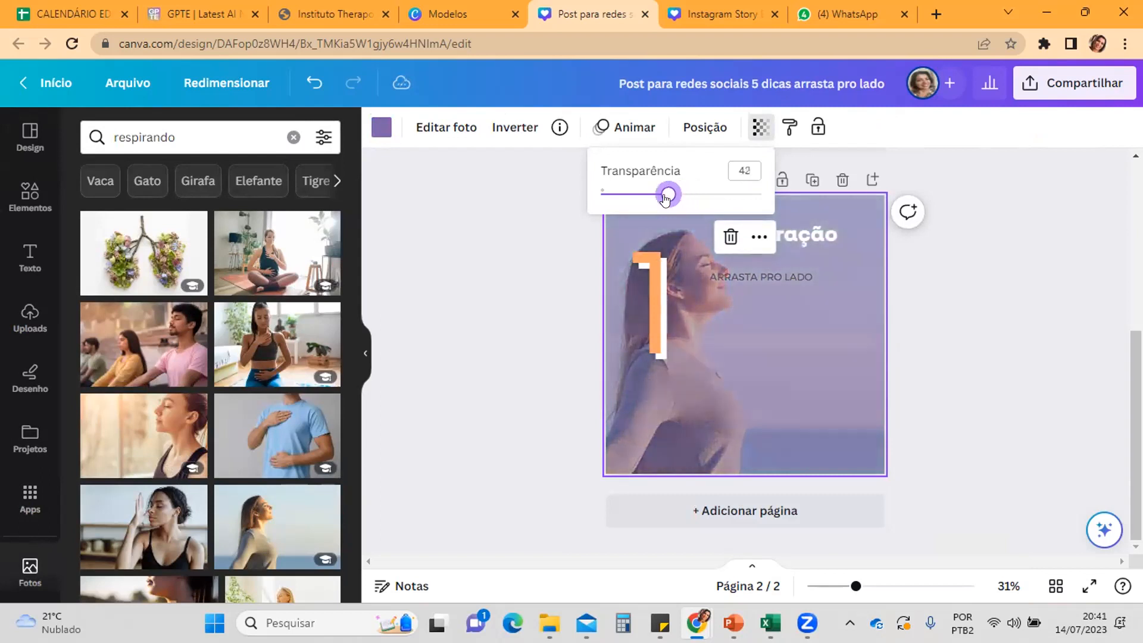
Step: Replace the "ARRASTA PRO LADO" text under the "Respiração" heading with "FAÇA UMA RESPIRAÇÃO QUADRADA."
click(742, 277)
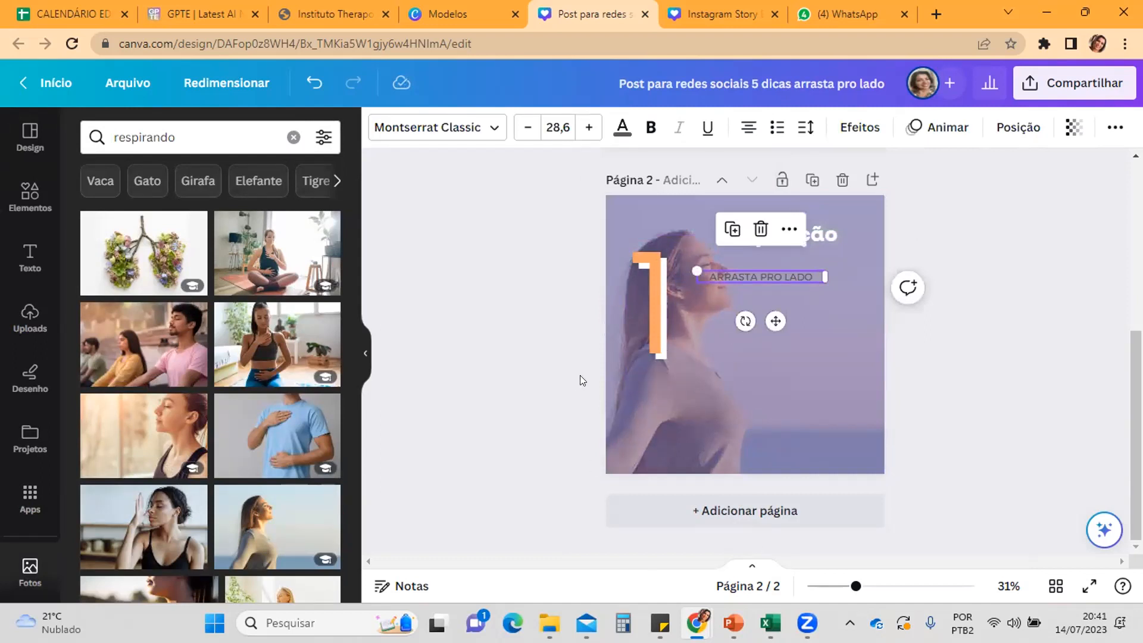
double_click(748, 276)
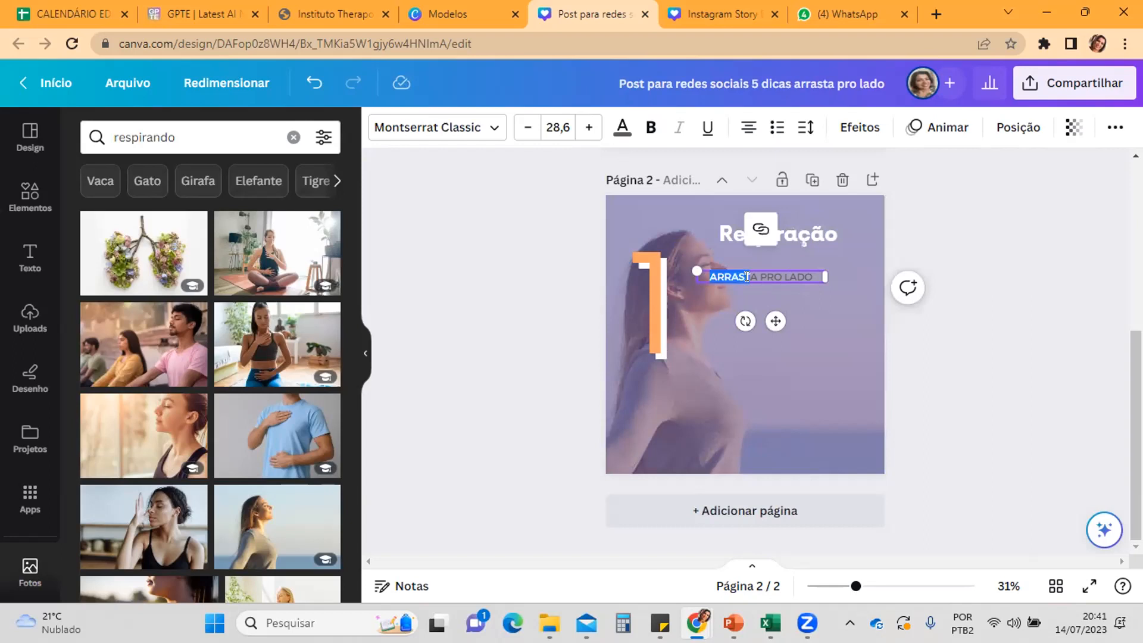
key(Delete)
key(Delete)
key(Delete)
key(Delete)
key(Delete)
key(Delete)
key(Delete)
key(Delete)
key(Delete)
key(Delete)
key(Delete)
text(P)
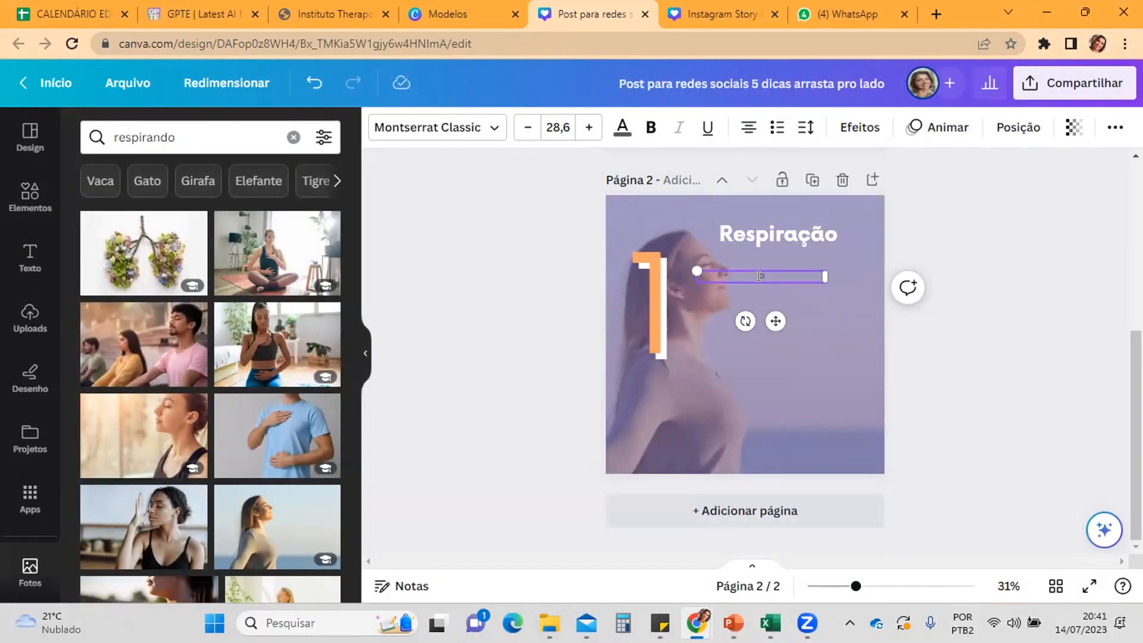
text(F)
text(AÇA UMA RESPIRAÇÃO QUADRADA:)
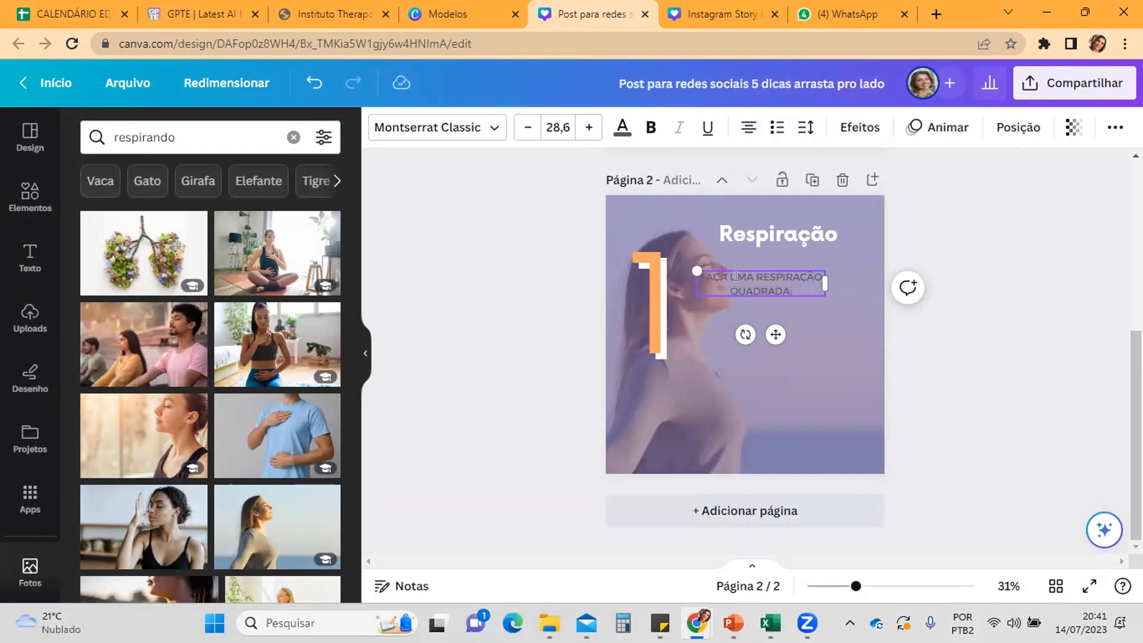
Step: Add the lines "INSPIRE CONTANDO ATÉ 5" and "SEGURE O AR CONTANDO ATÉ 5" below the square-breathing sentence
key(Return)
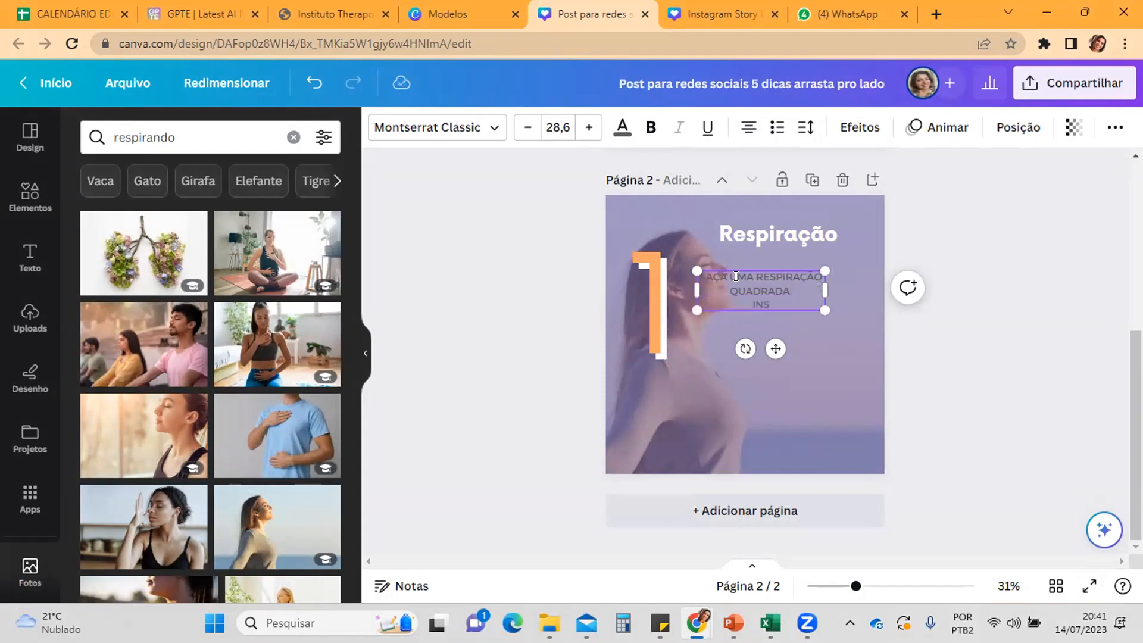
text(INSPIRE CONTANDO ATE 5)
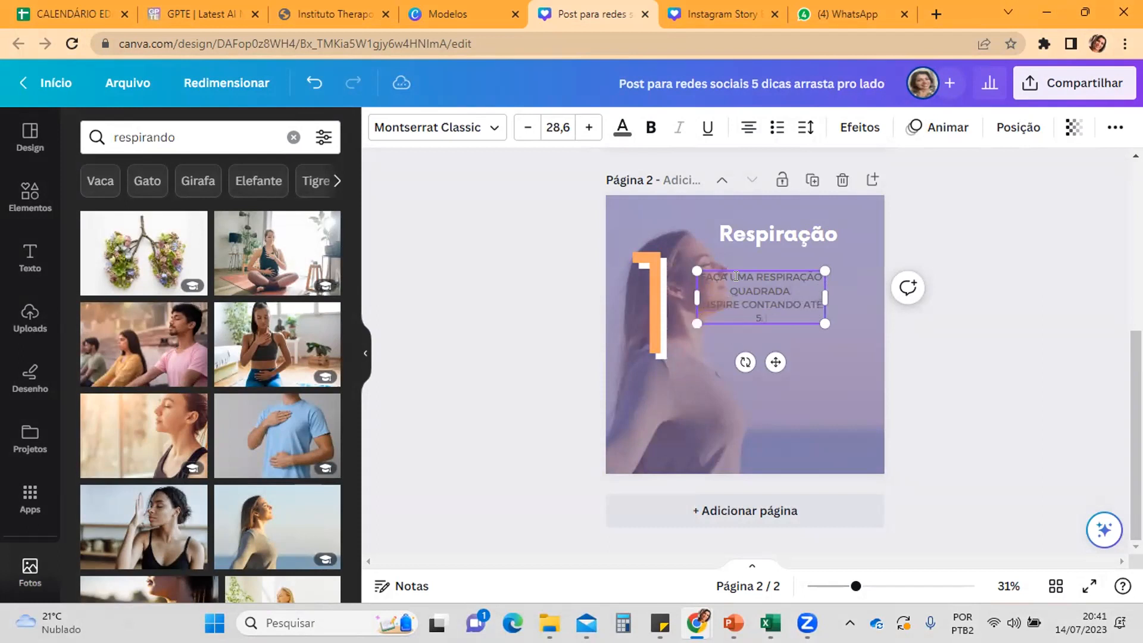
key(Return)
text(5EGURE O AR CONT)
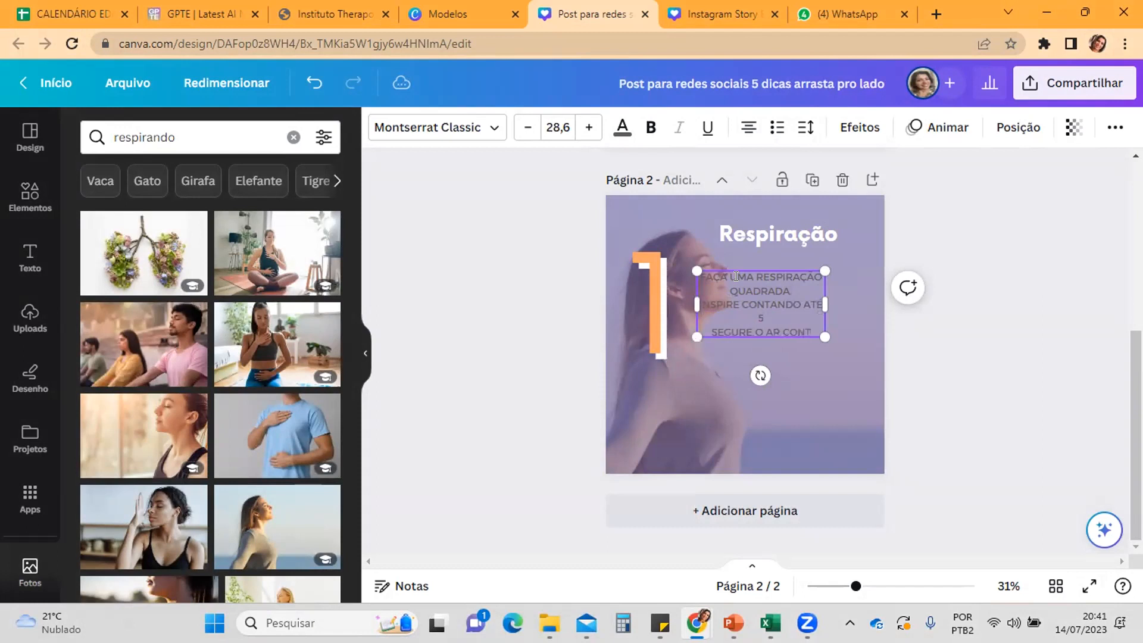
text(ANDO ATÉ 5)
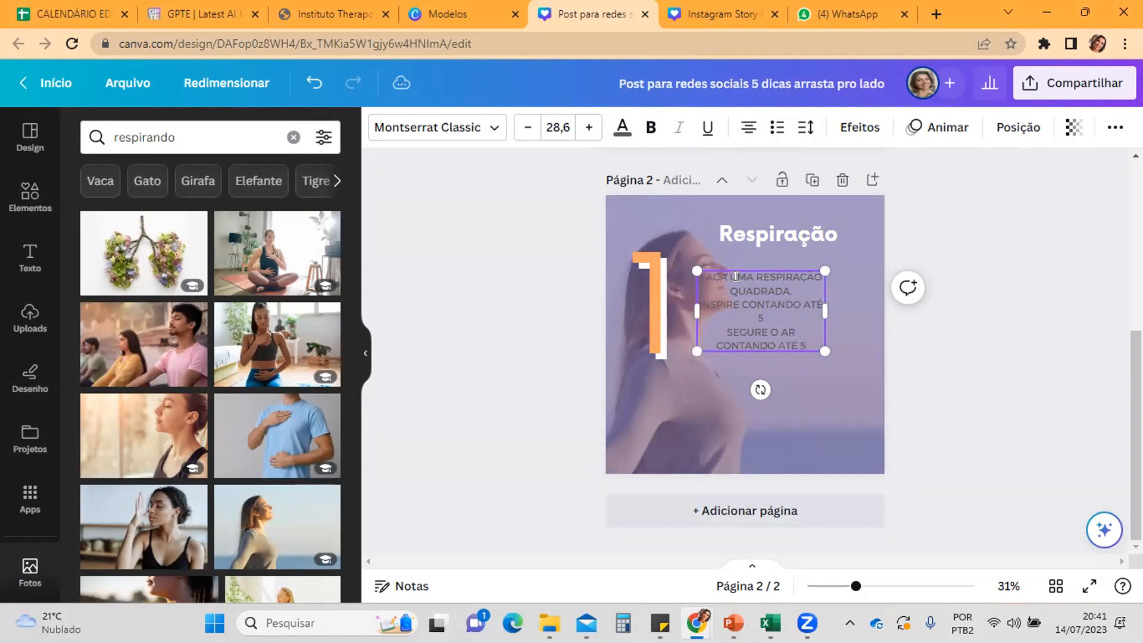
text( SOLTE DEVAGAR CONTANDO ATÉ 5)
Step: Finish the breathing instructions with the lines "SOLTE DEVAGAR CONTANDO ATÉ 5" and "AGUARDE E RECOMECE"
key(Return)
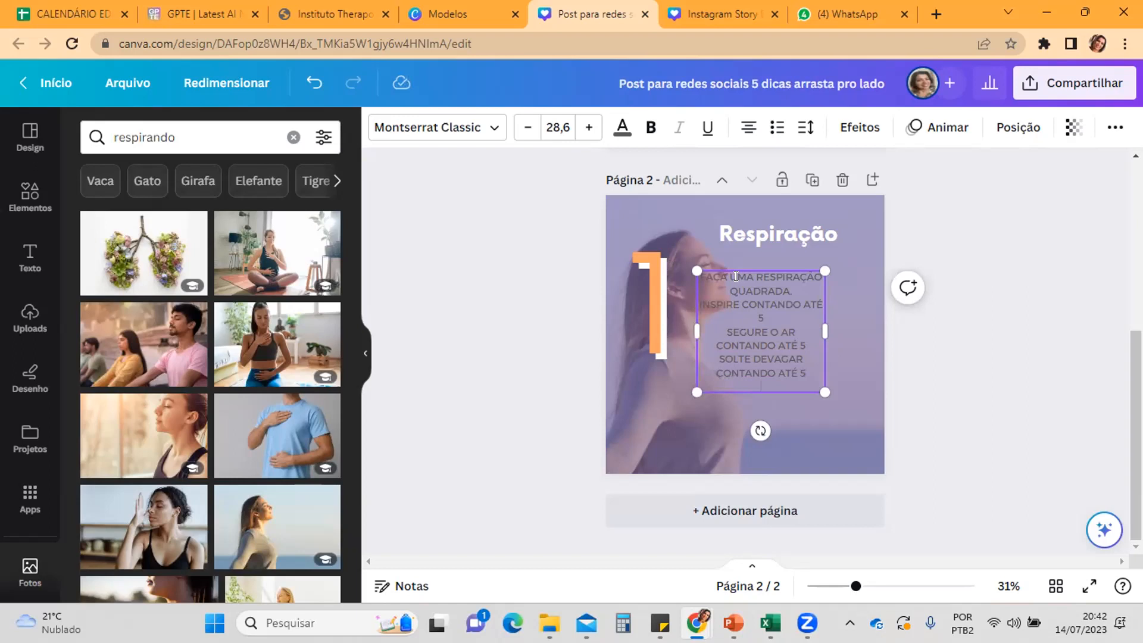
text(AGUARDE E RECOMECE)
key(Return)
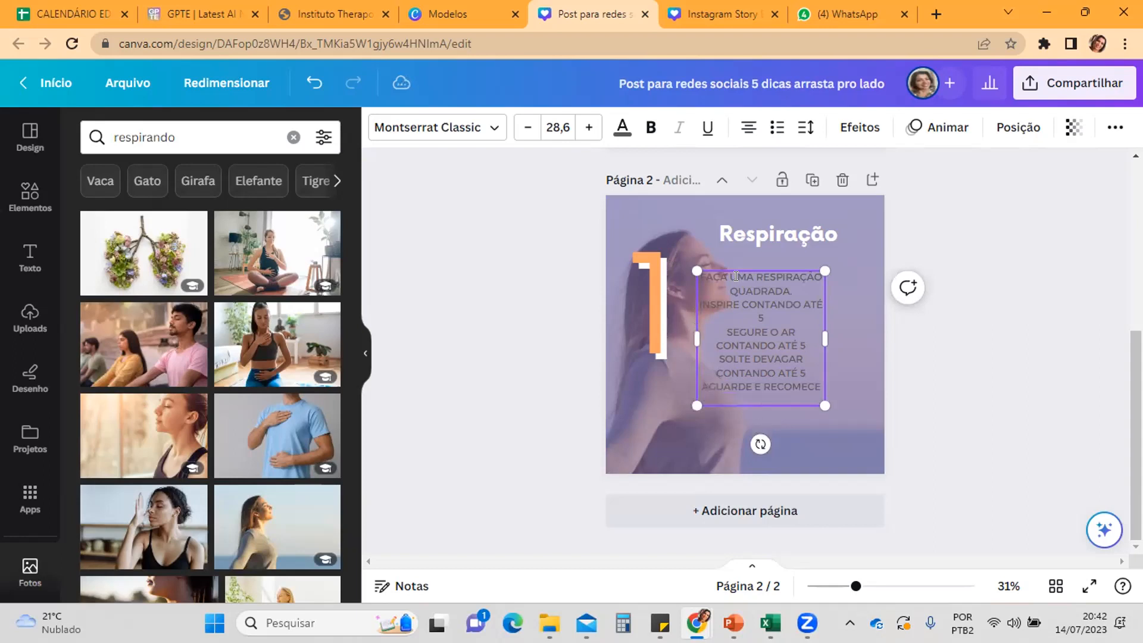
key(BackSpace)
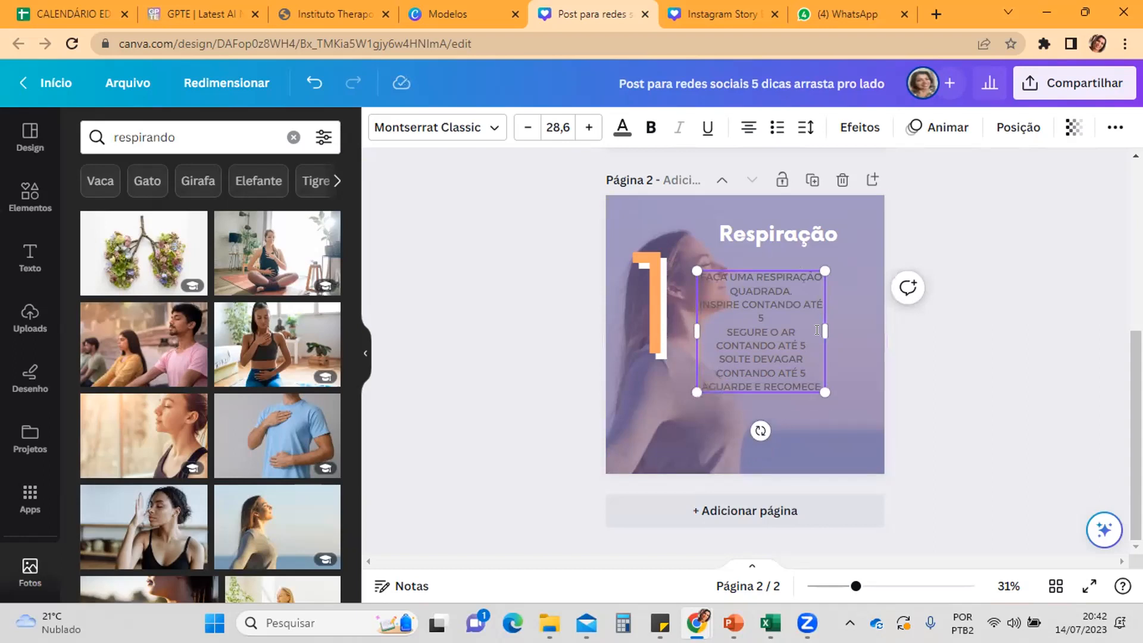
Step: Widen the breathing instructions text box toward the page's right margin and left-align all its lines
drag(823, 321, 862, 329)
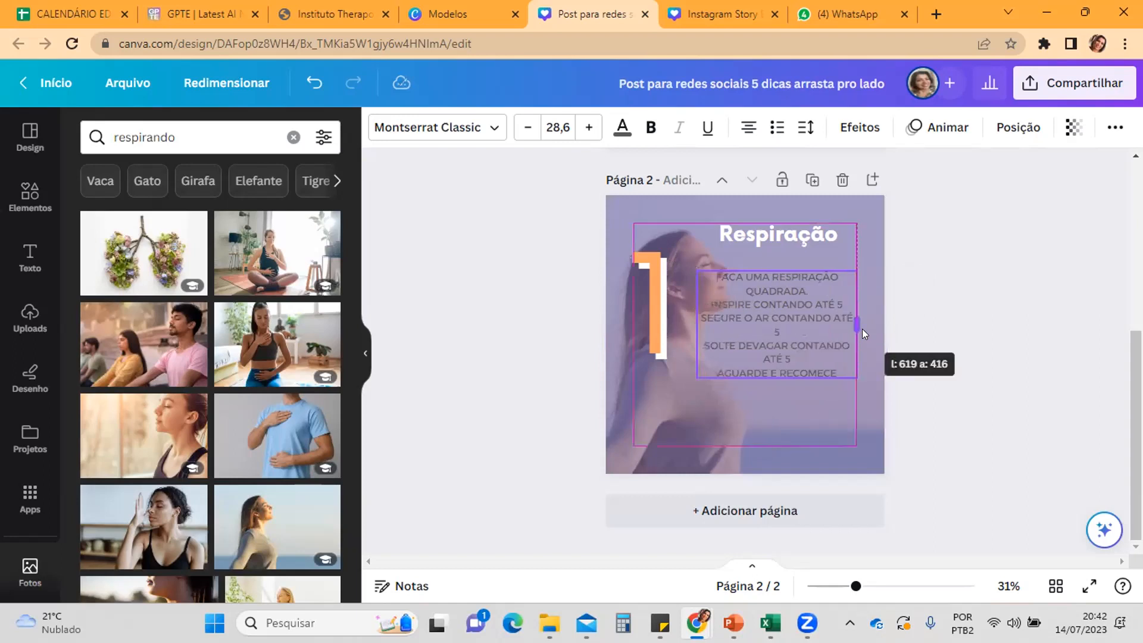
click(745, 126)
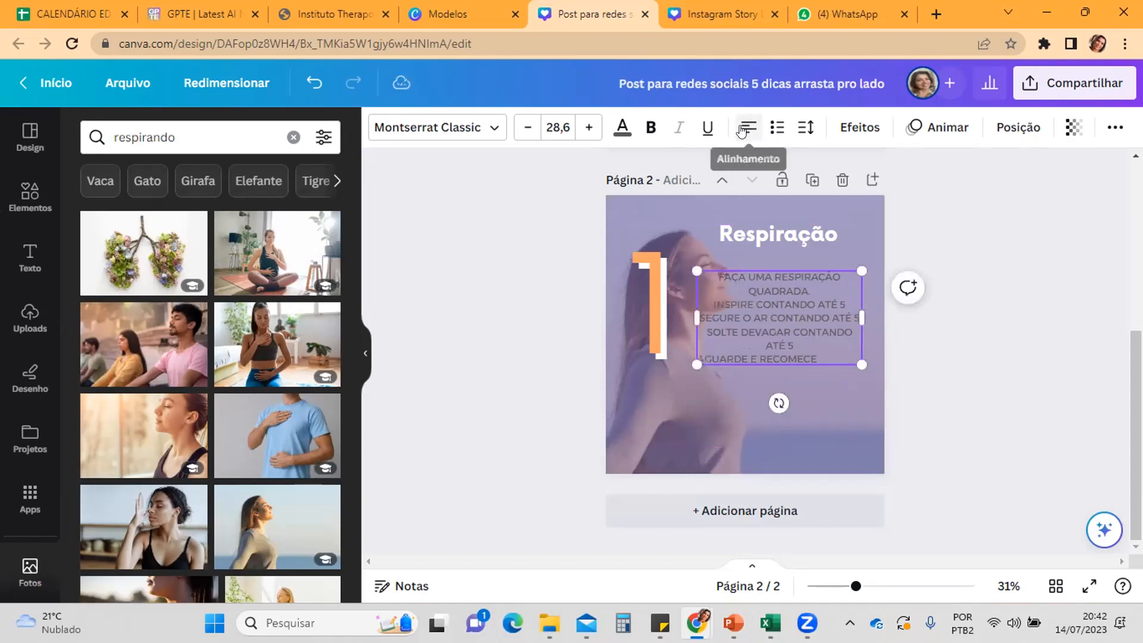
click(745, 126)
drag(824, 346, 724, 208)
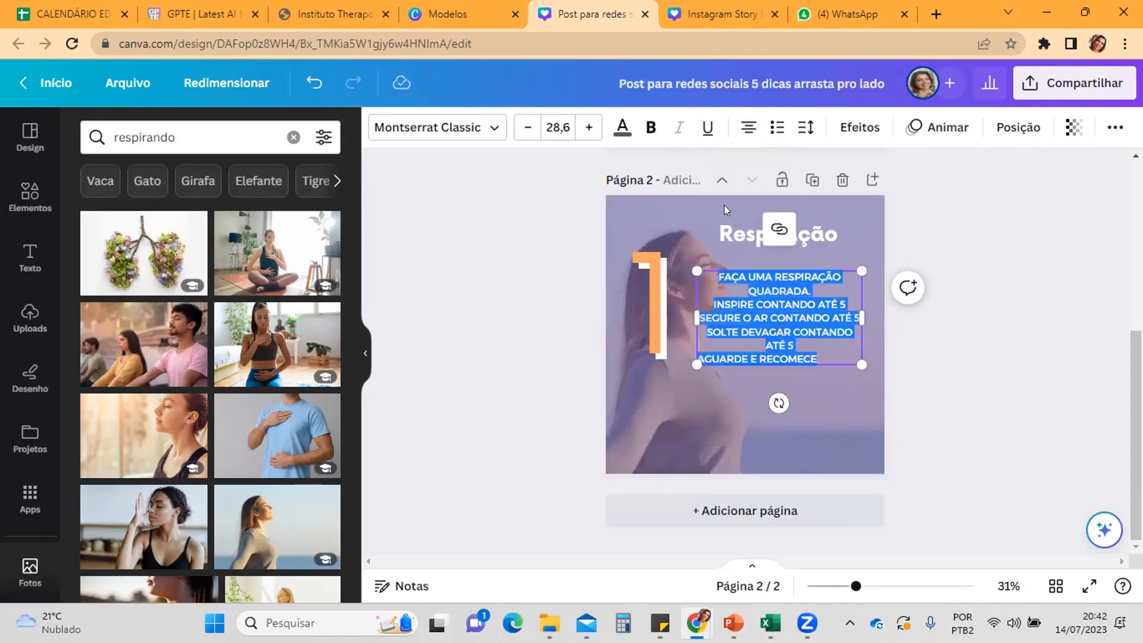
click(744, 127)
click(744, 127)
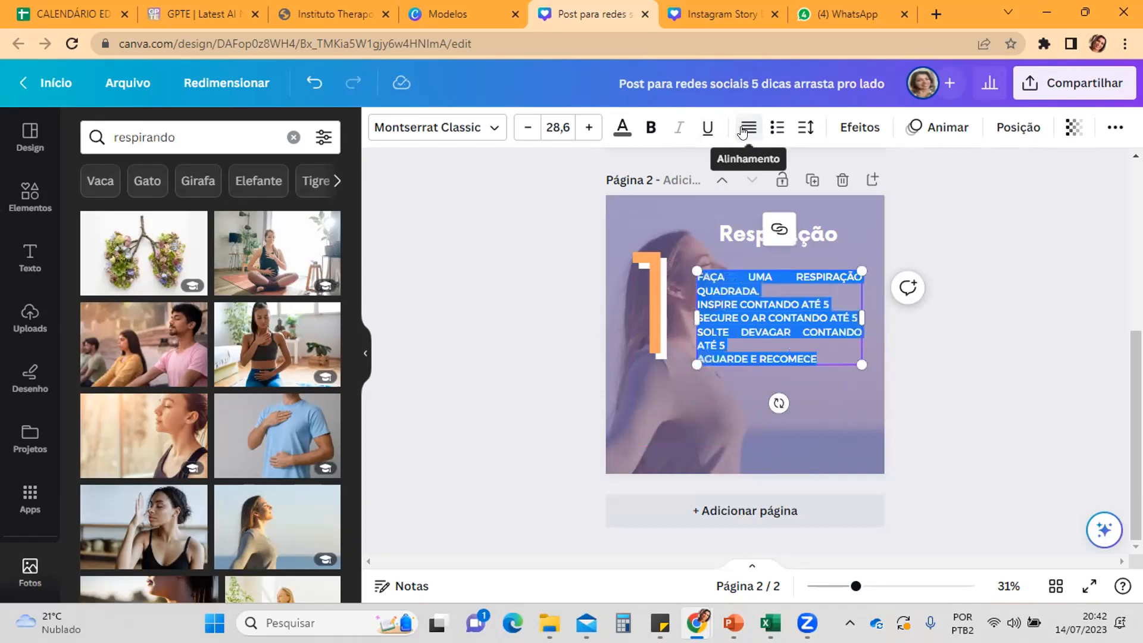
click(744, 127)
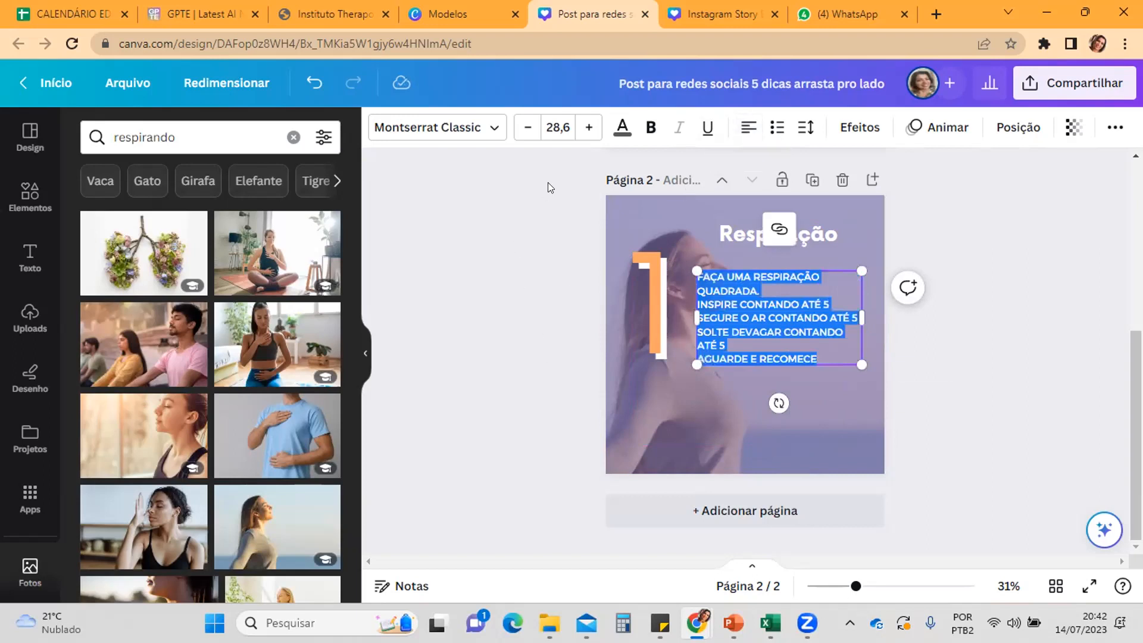
Step: Recolour the breathing instructions text, trying orange #ffa566 and settling on the document's white
click(619, 127)
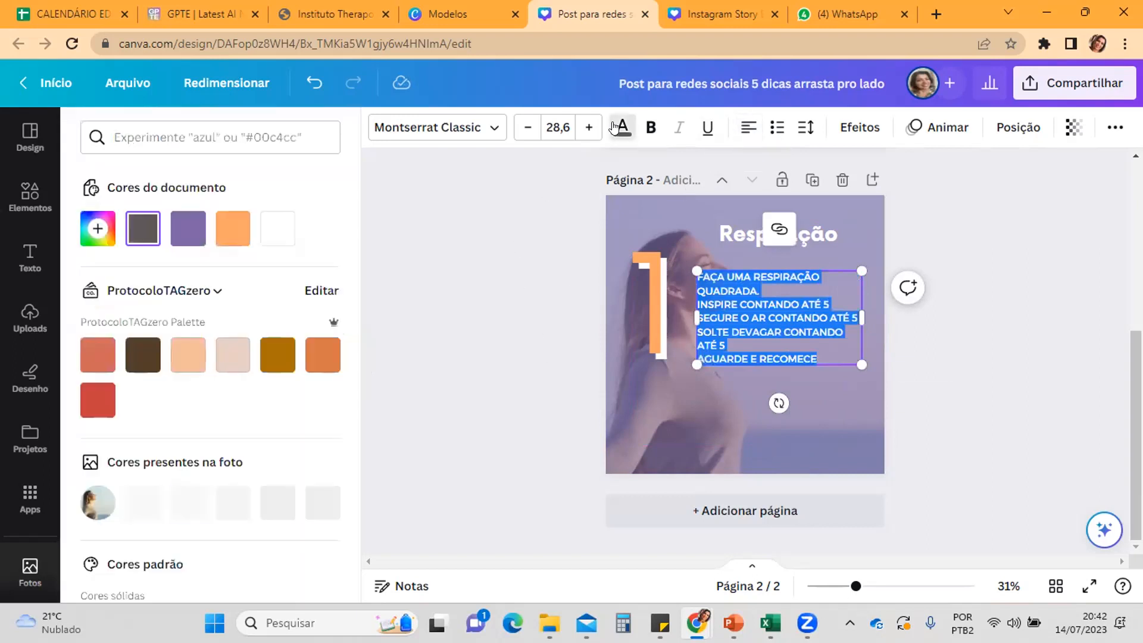
click(232, 229)
click(636, 387)
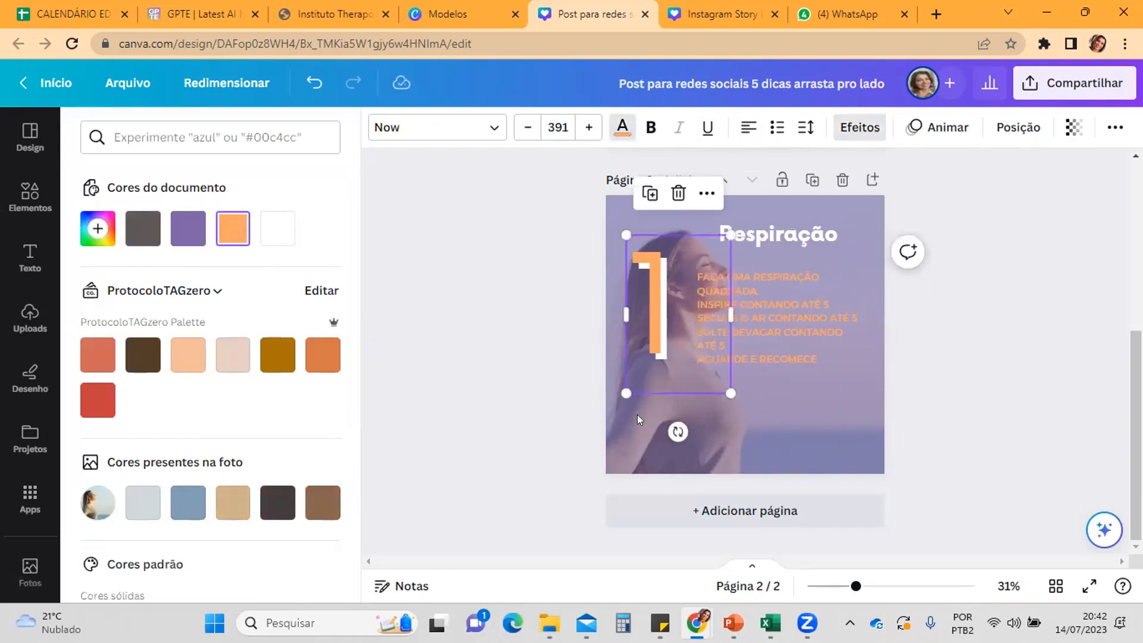
click(754, 326)
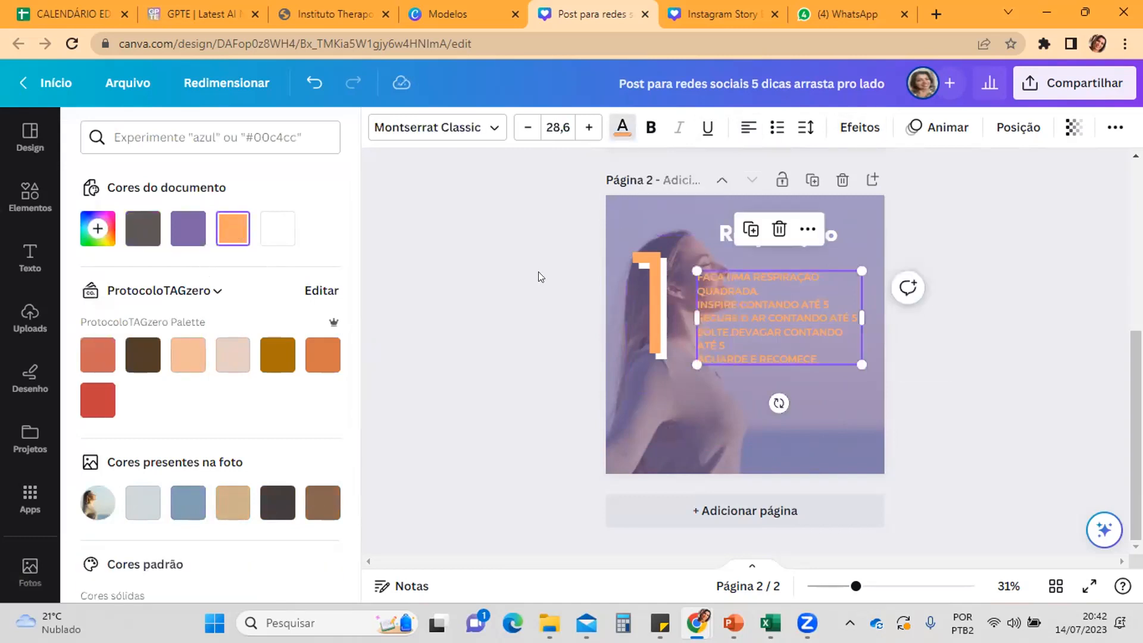
click(287, 236)
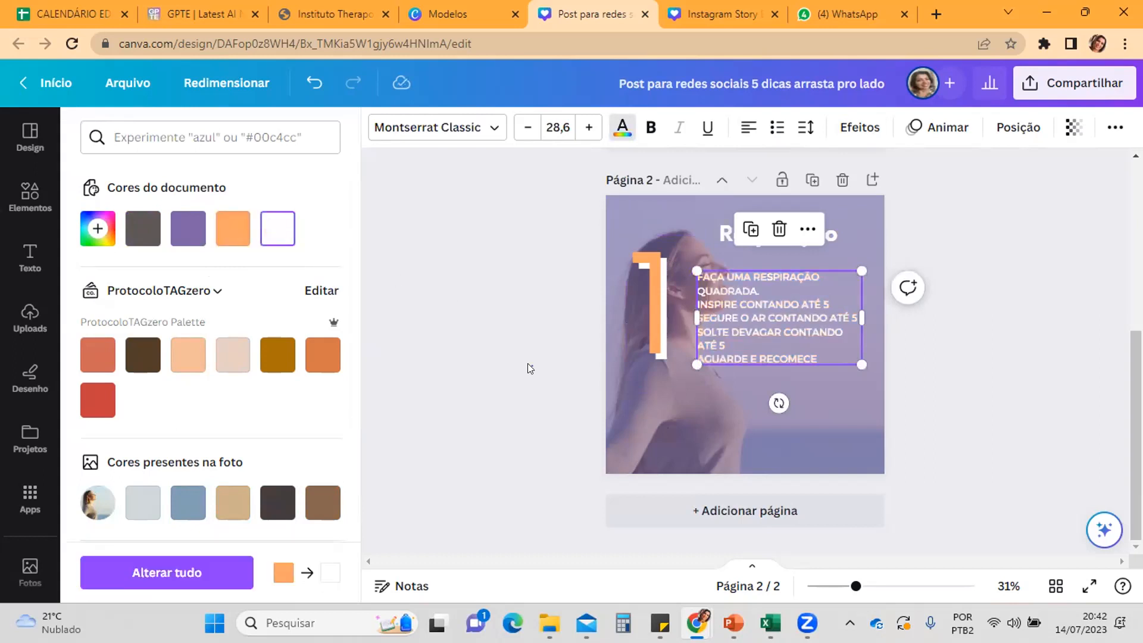
click(527, 363)
click(527, 363)
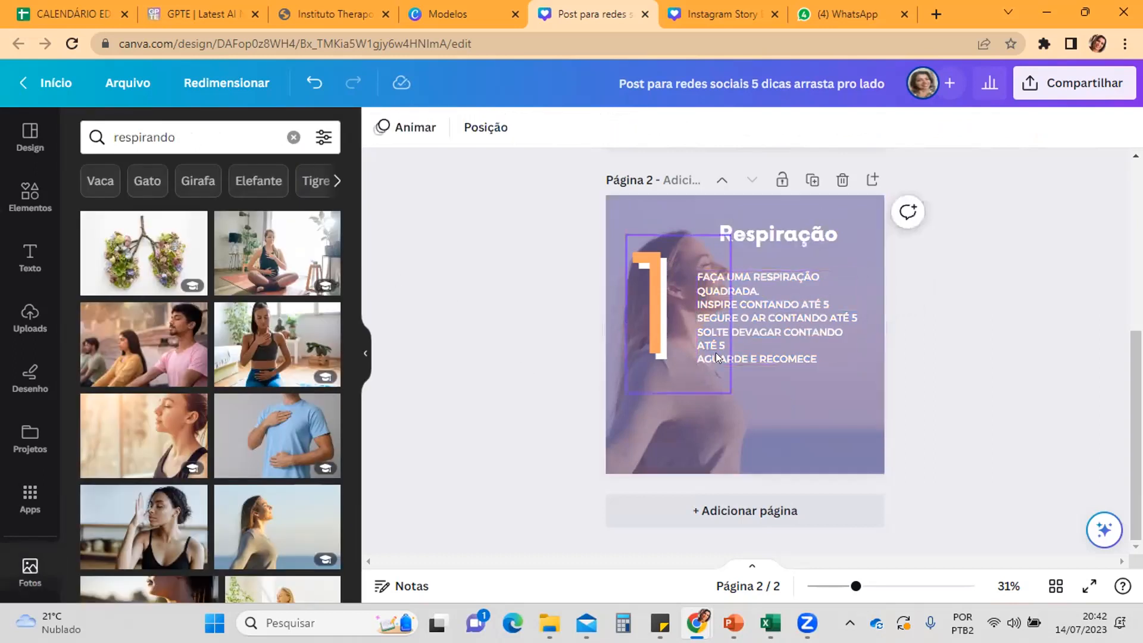
Step: Extend the instructions text box leftward to the orange number 1 and set its line spacing to 2.5
click(731, 350)
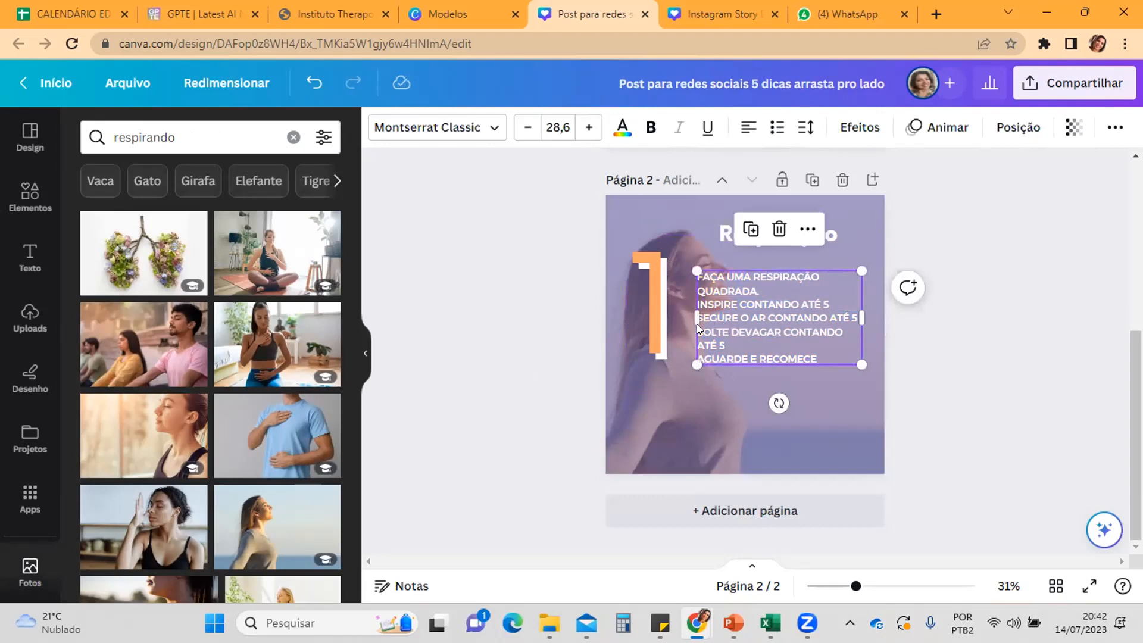
drag(691, 309, 666, 315)
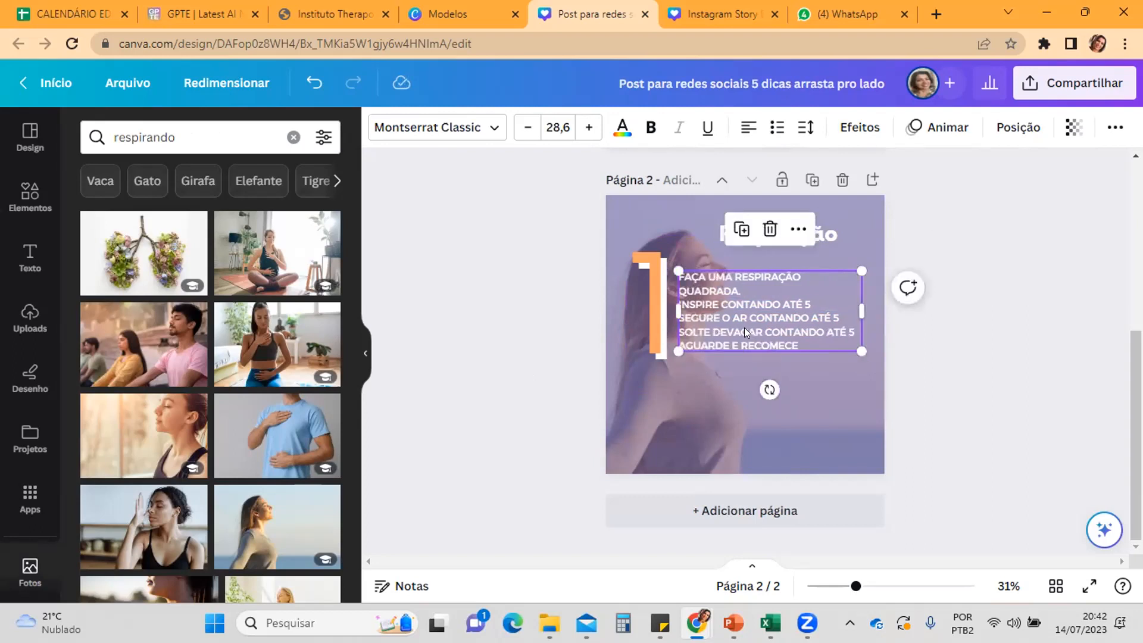
click(807, 128)
drag(919, 248, 1064, 295)
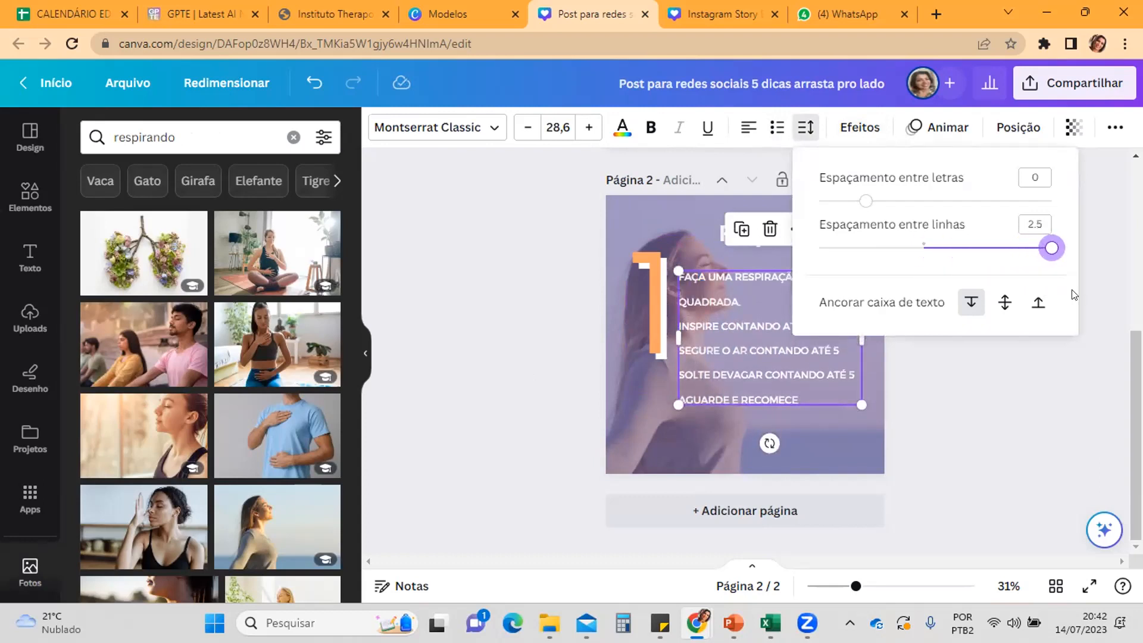
click(553, 431)
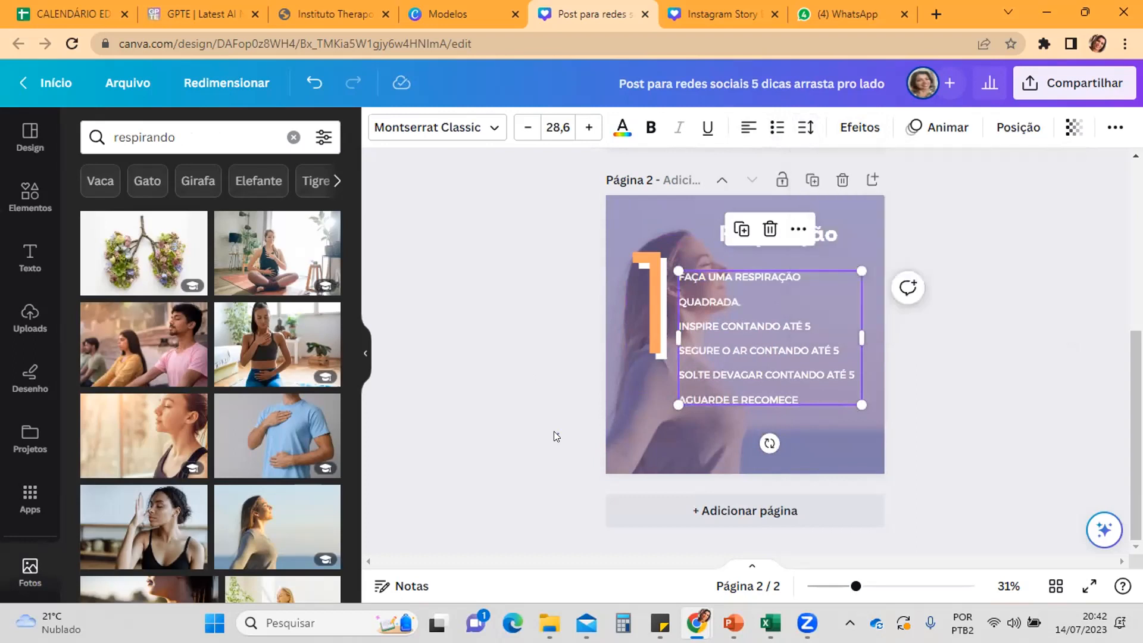
click(515, 402)
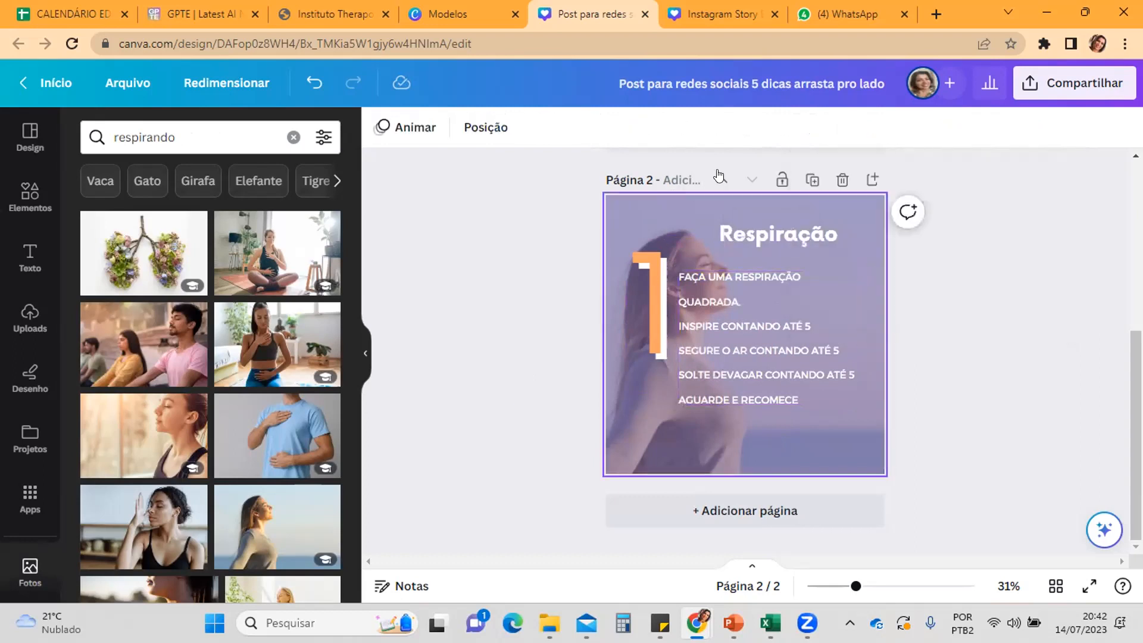
Step: Insert a subtitle text box on page 2 at font size 33 and place it below the breathing instructions
click(10, 255)
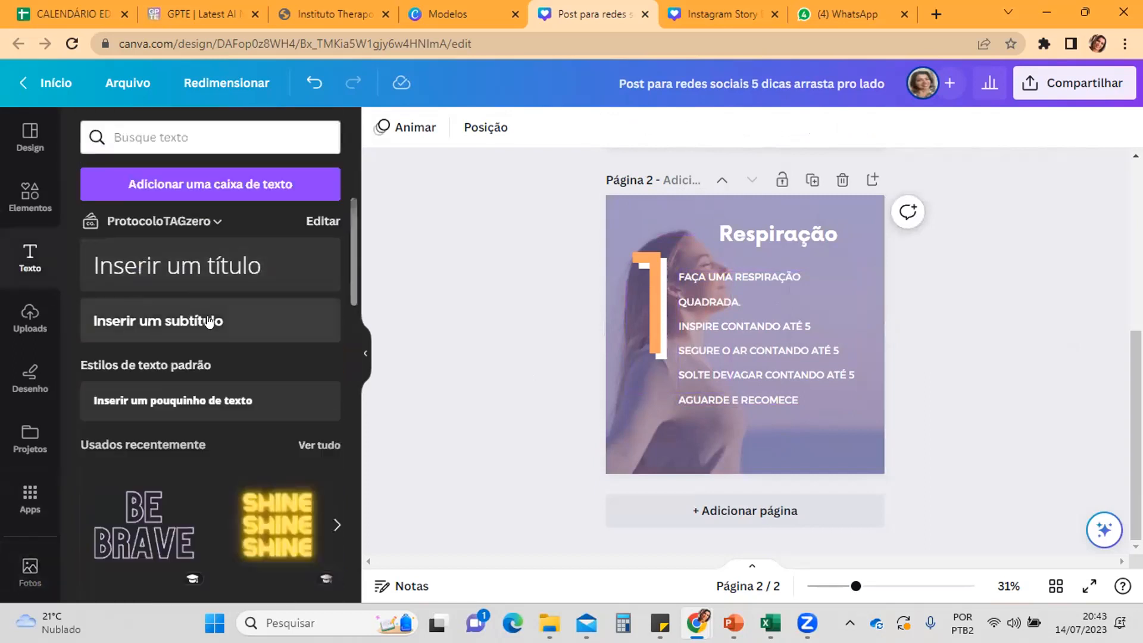
click(205, 319)
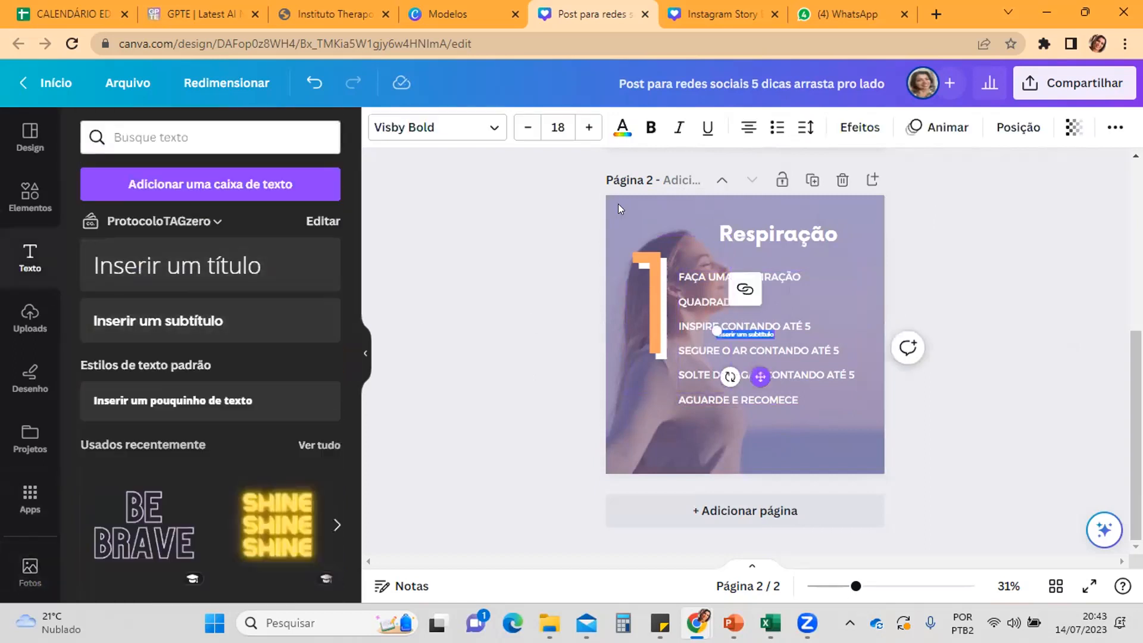
click(586, 127)
click(586, 127)
click(586, 127)
click(586, 127)
click(586, 128)
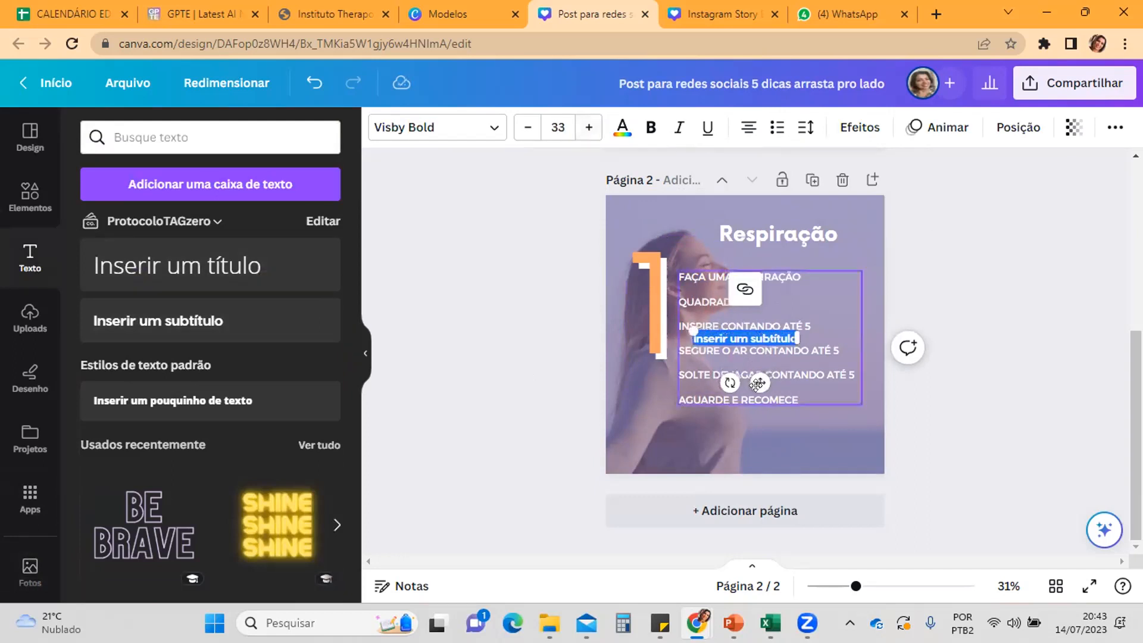
drag(756, 383, 712, 480)
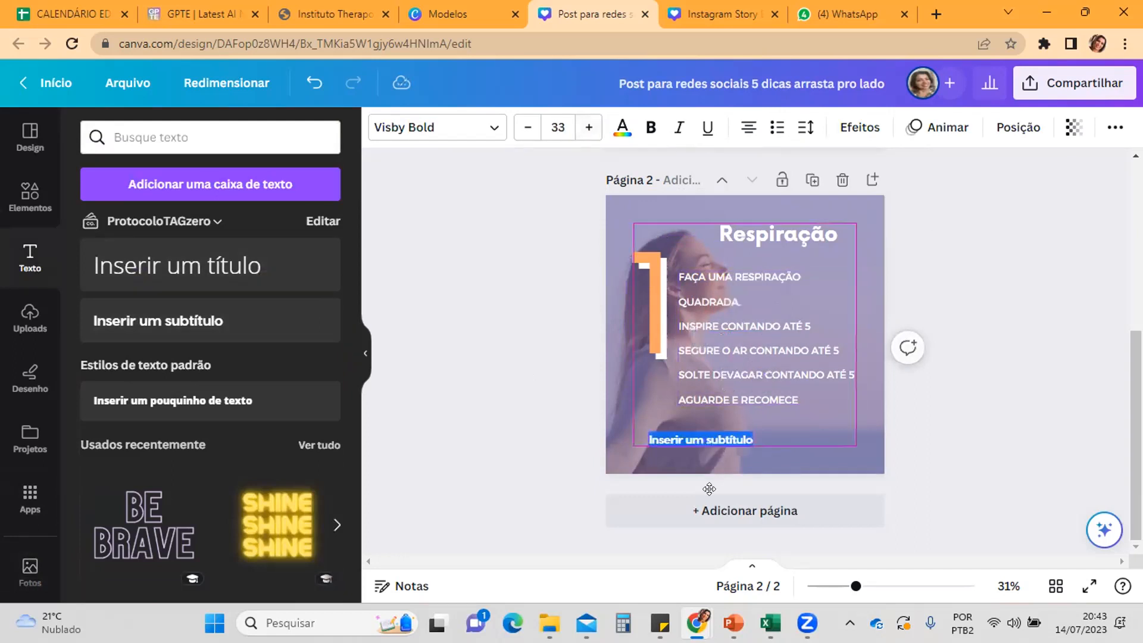
Step: Replace the subtitle placeholder with "repita o processo por 5 a 7 vezes até a crise passar" and move it directly beneath the breathing instructions
click(674, 444)
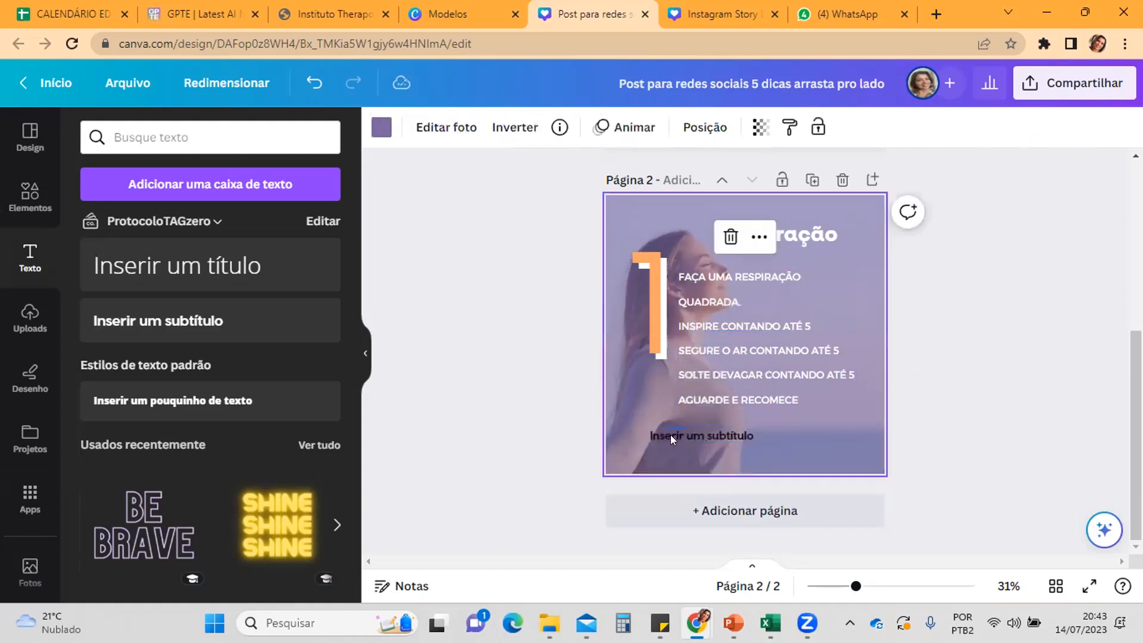
double_click(671, 433)
double_click(669, 429)
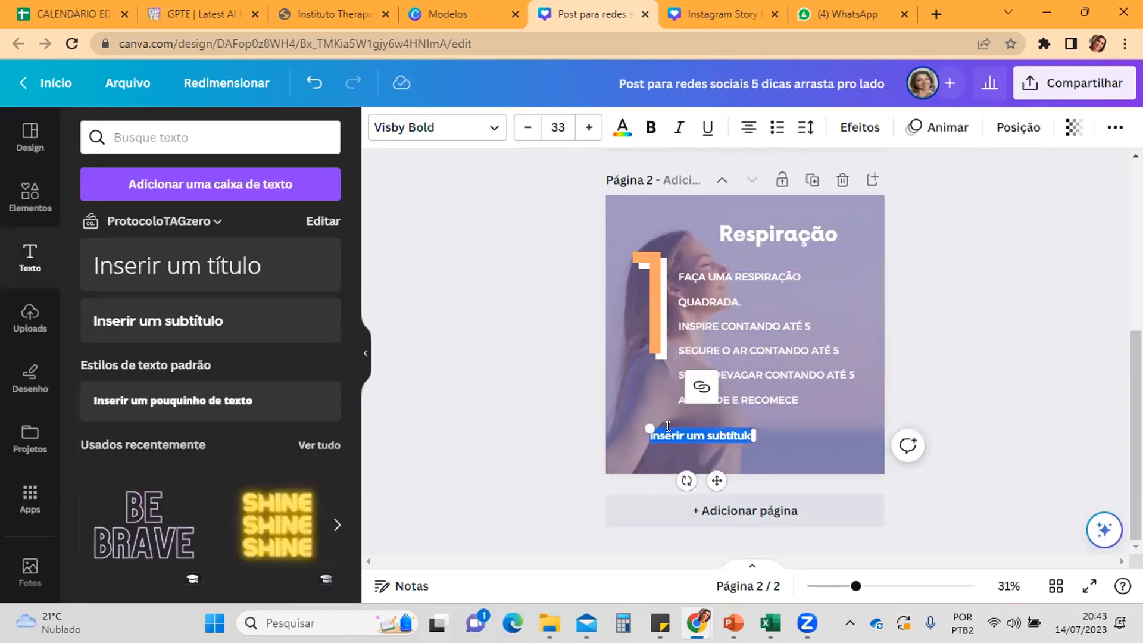
text(repita o processa por 5)
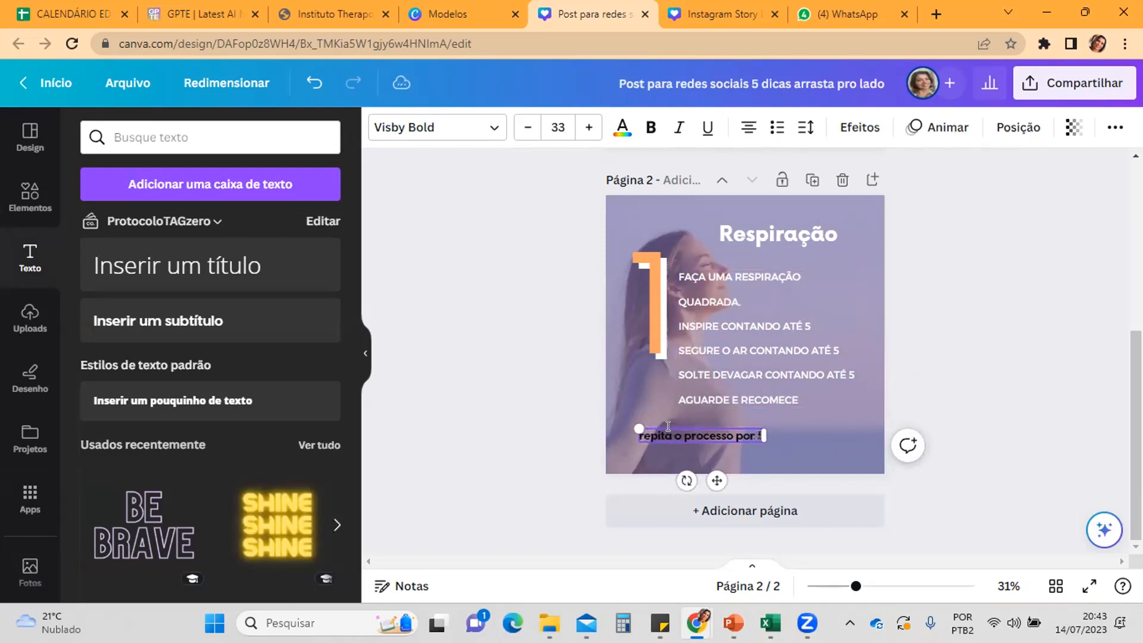
text( a 7 veze)
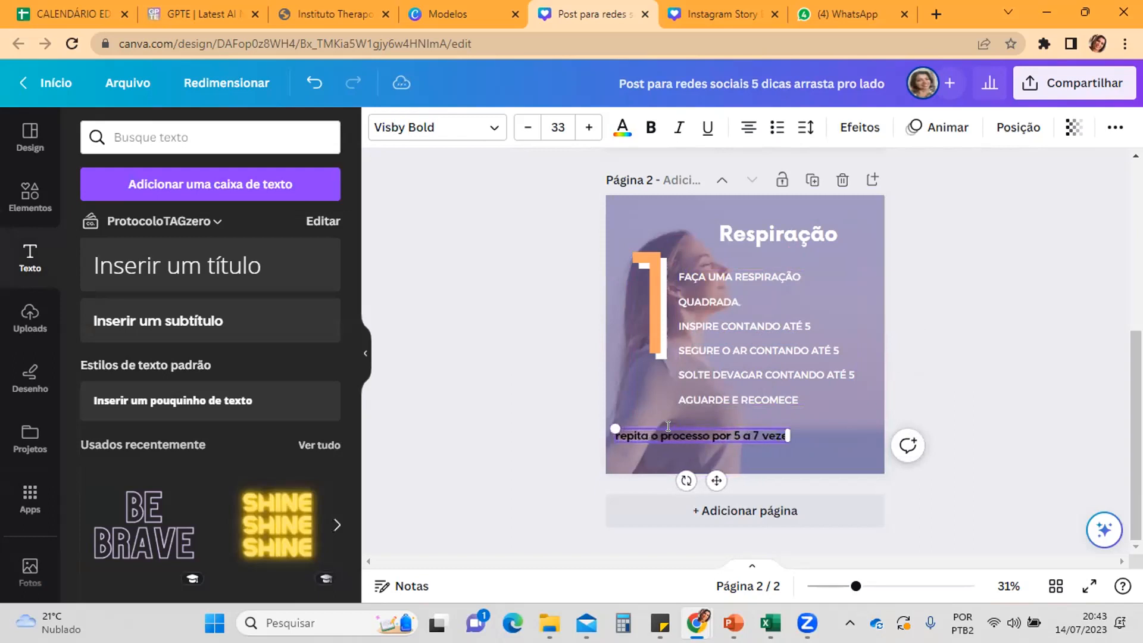
text(s até a crise passar)
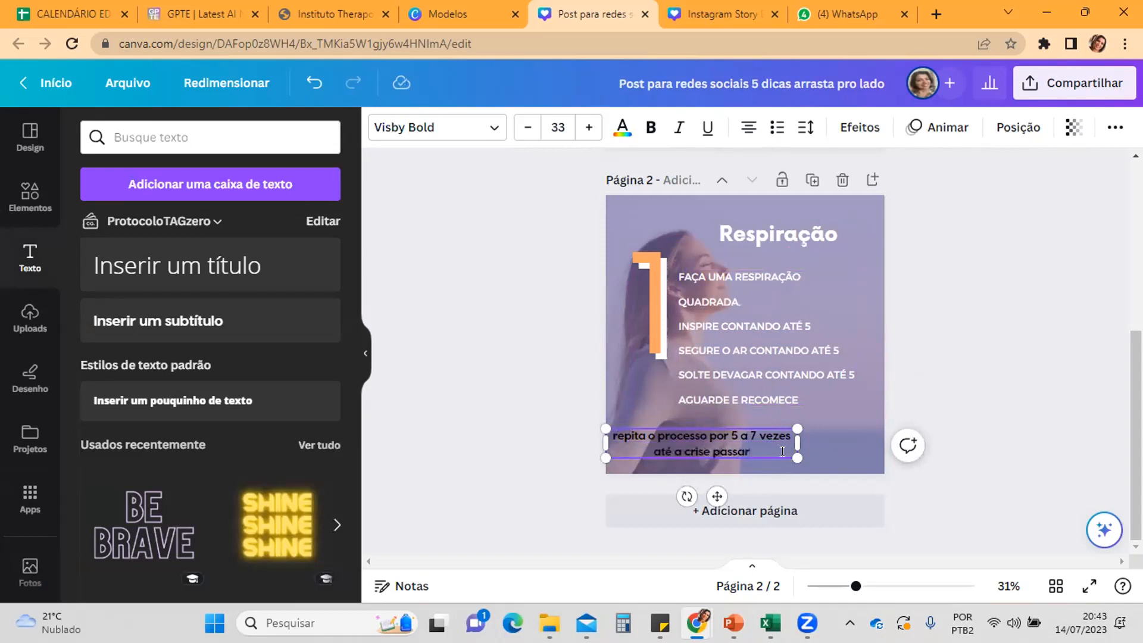
drag(773, 450, 797, 448)
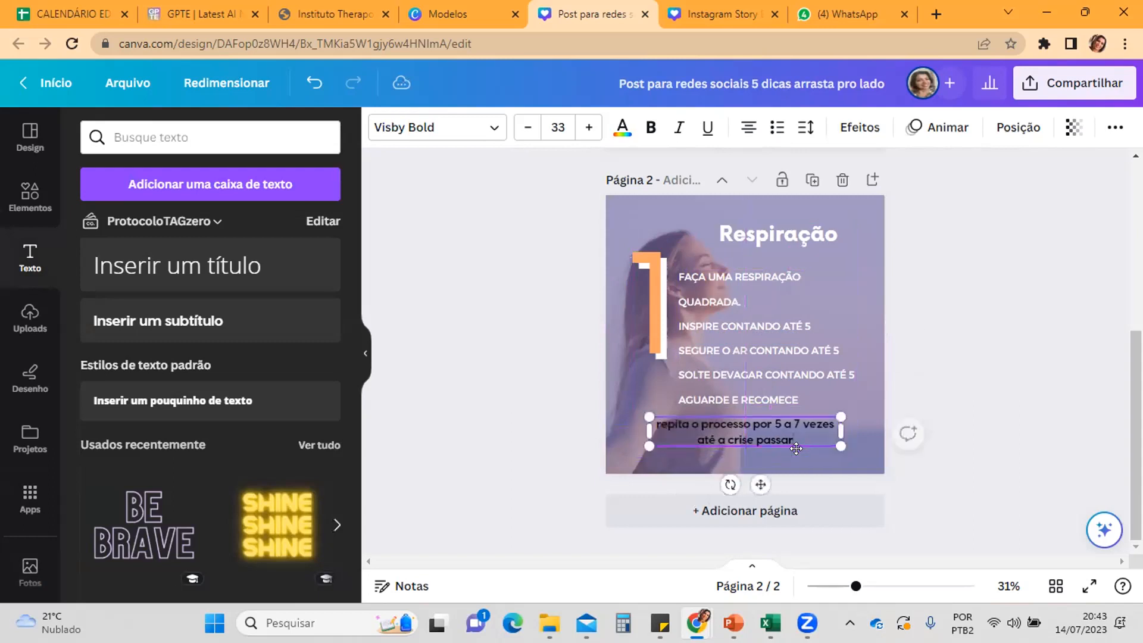
click(547, 456)
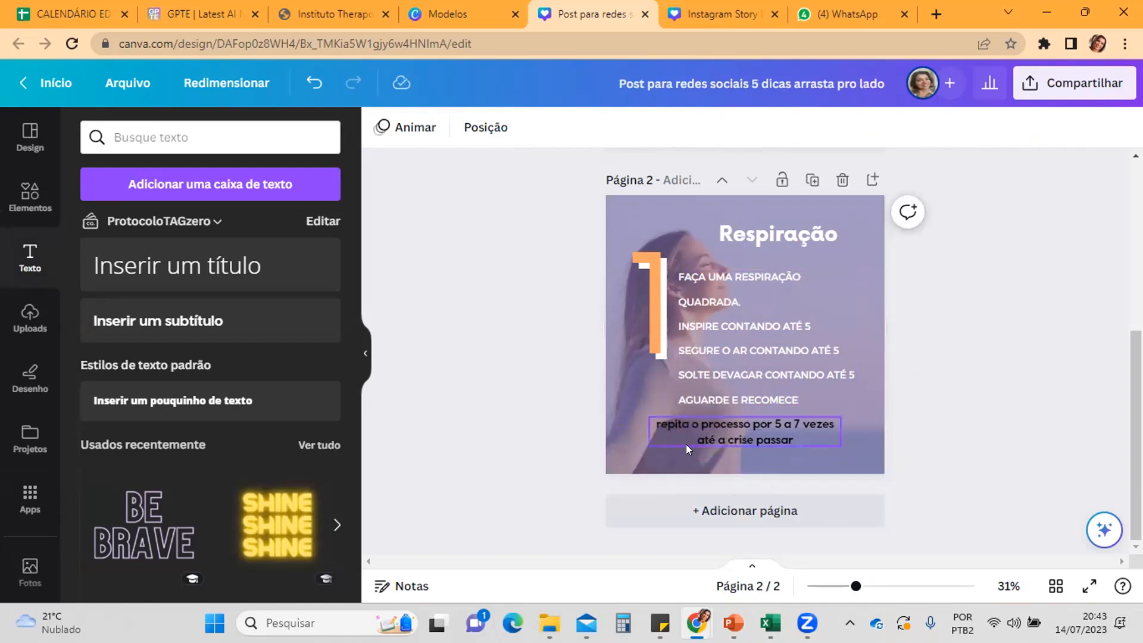
Step: Recolour the "repita o processo" text, trying several document and ProtocoloTAGzero palette colours and settling on the palette's light peach
click(715, 441)
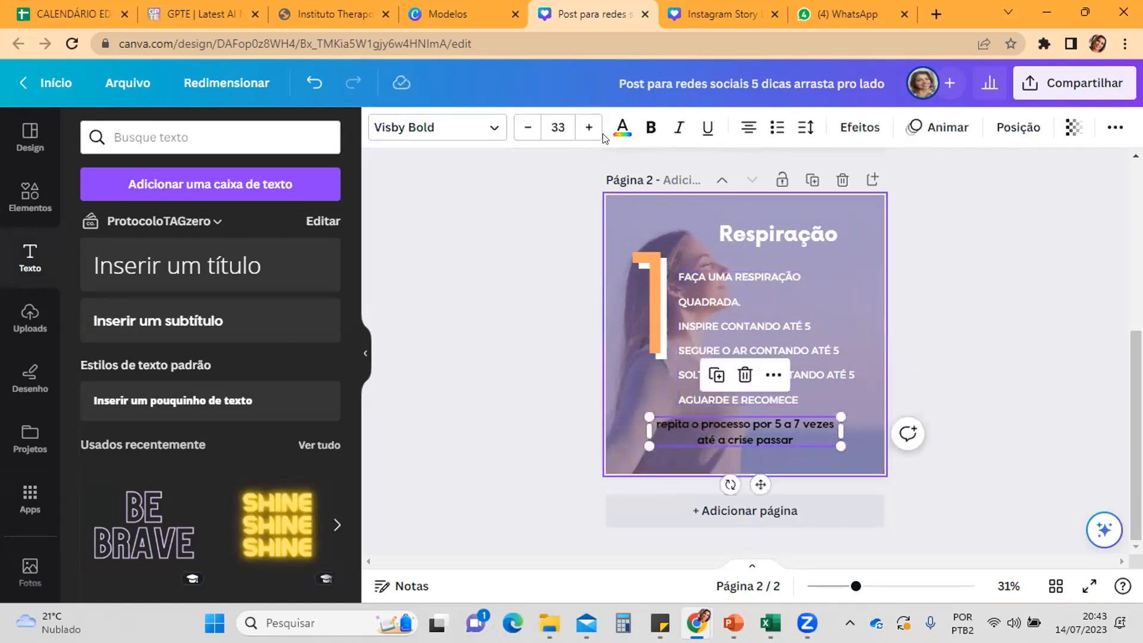
click(622, 127)
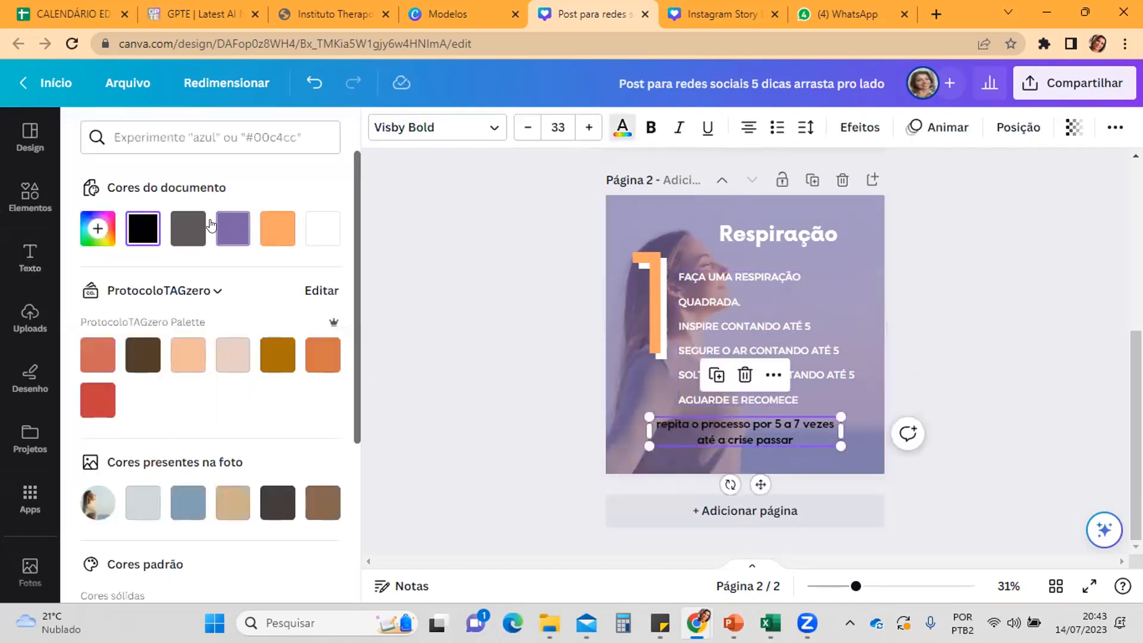
click(190, 230)
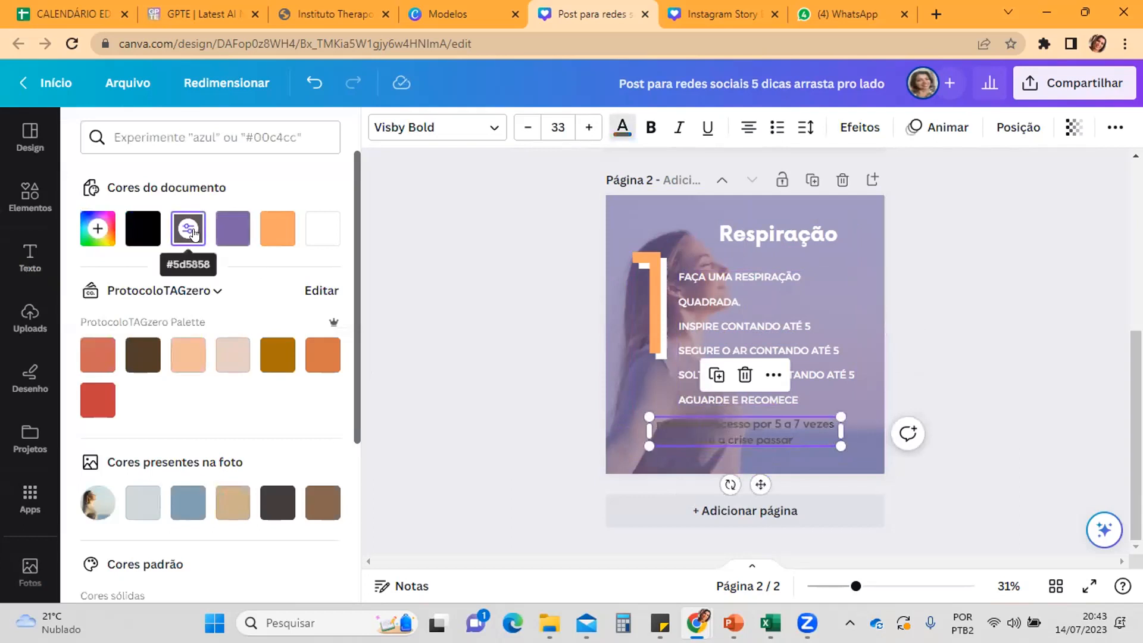
click(225, 233)
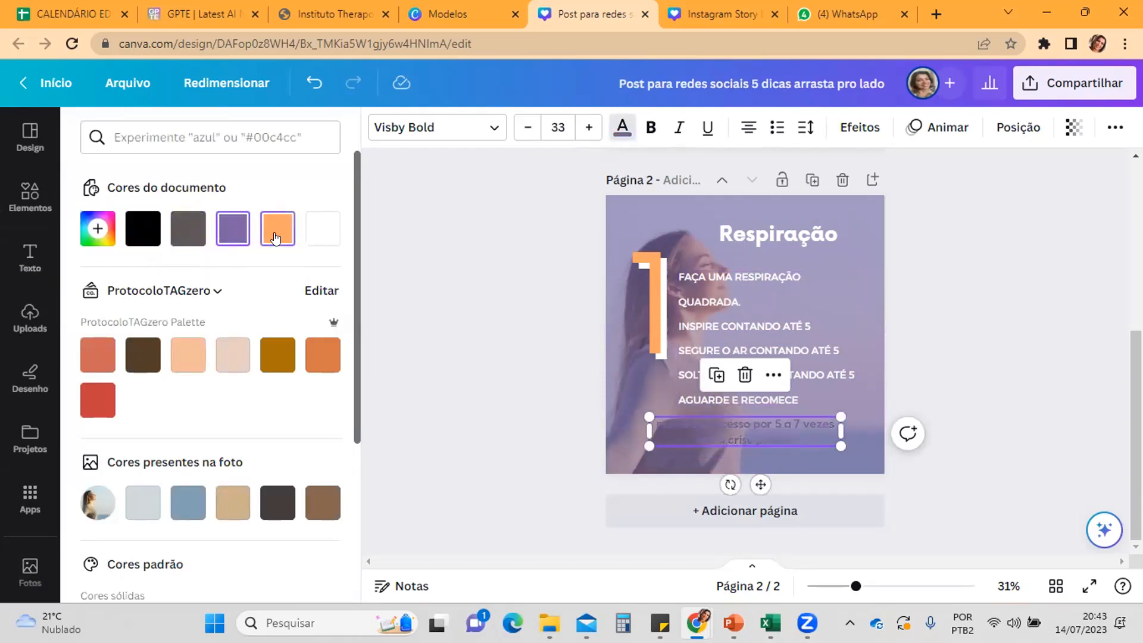
click(276, 237)
click(186, 359)
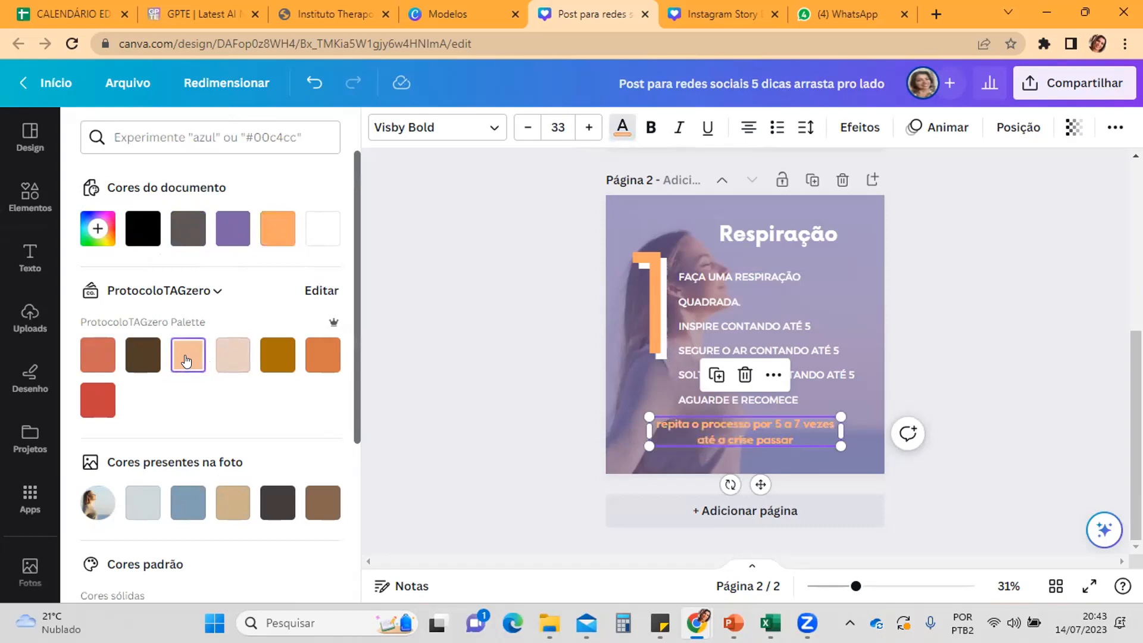
click(222, 361)
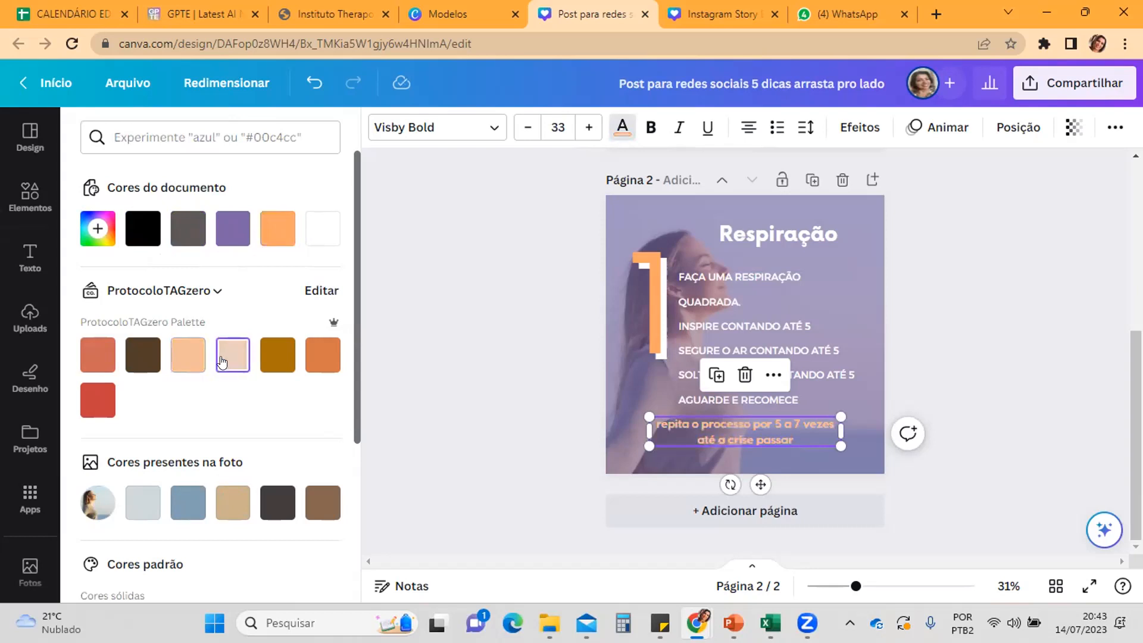
click(277, 360)
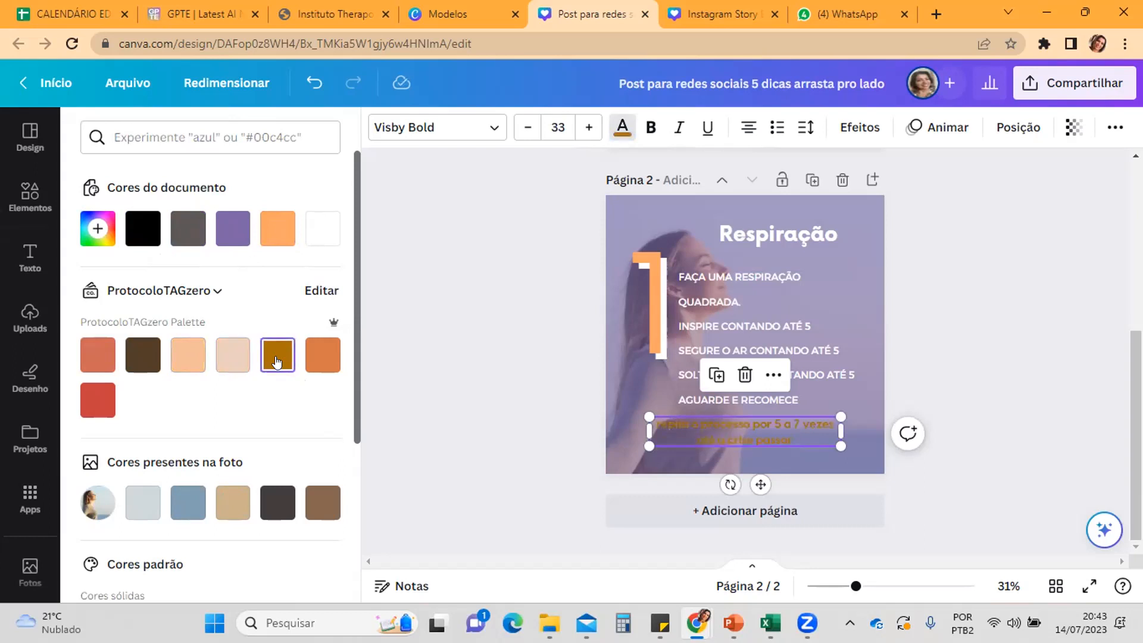
click(320, 358)
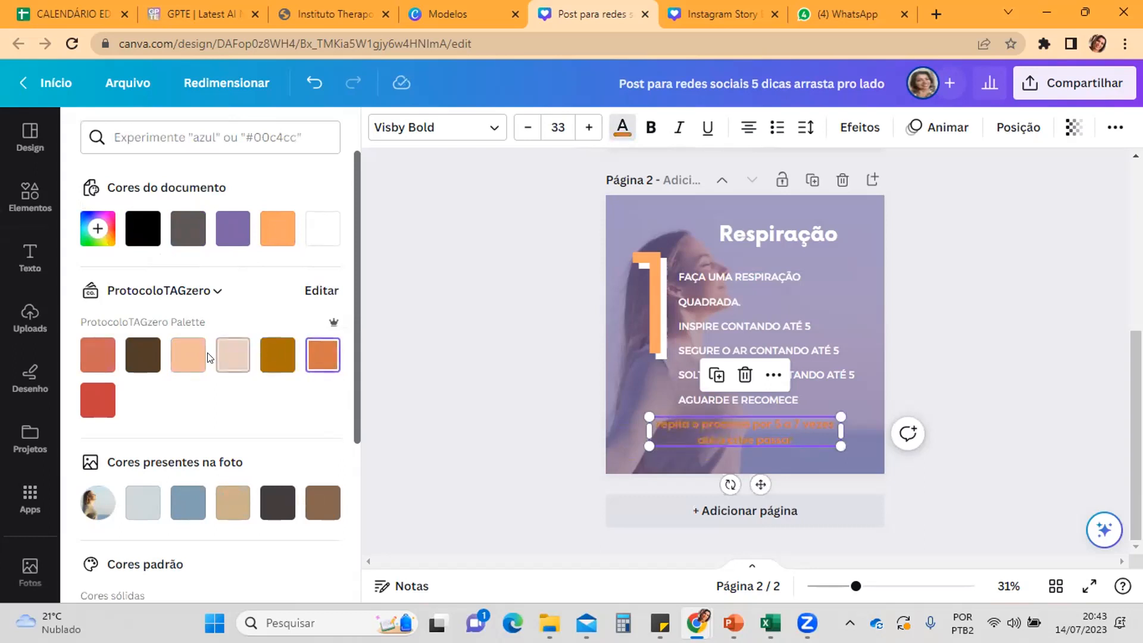
click(233, 356)
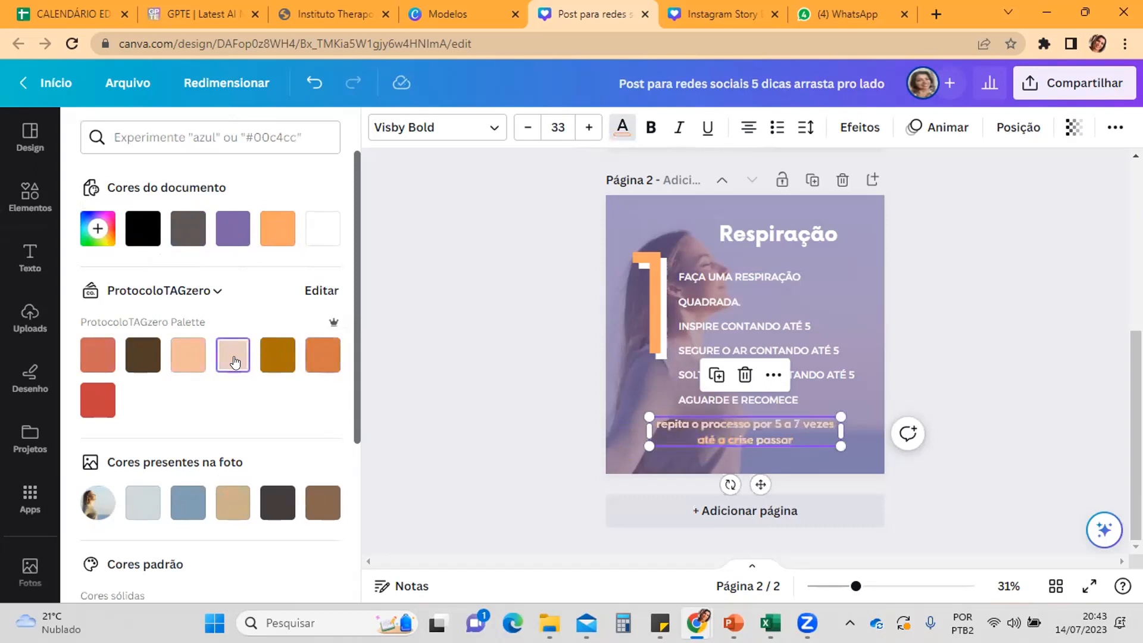
click(188, 357)
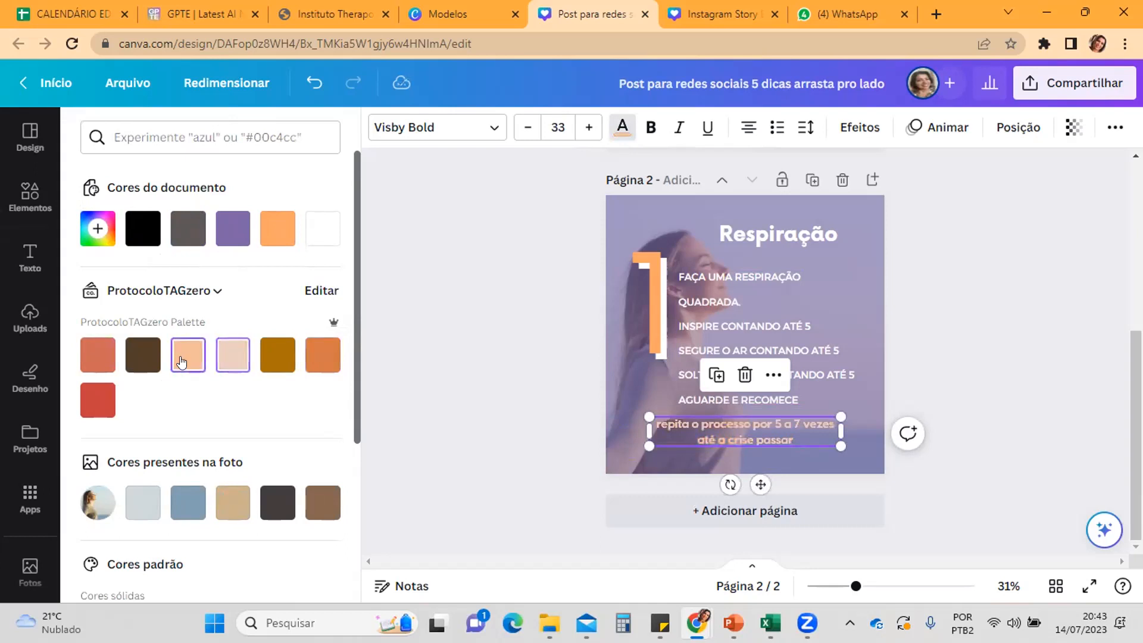
click(489, 383)
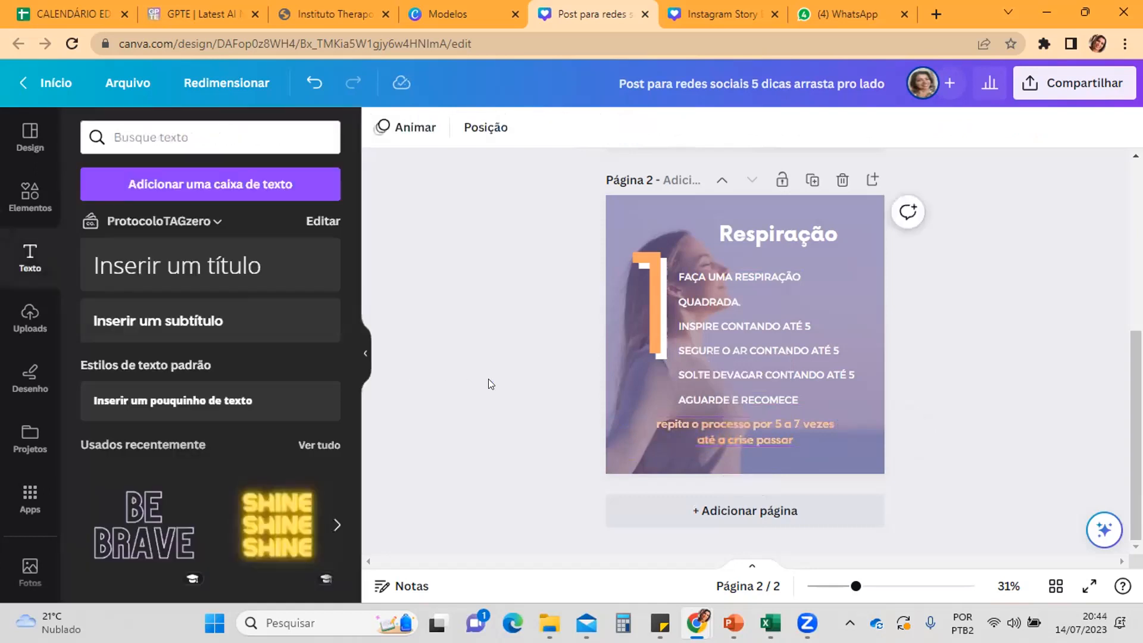
Step: Duplicate page 2 and retitle the copy "Encontre um local tranquilo", widening the title box leftward so it fits on two lines
click(802, 180)
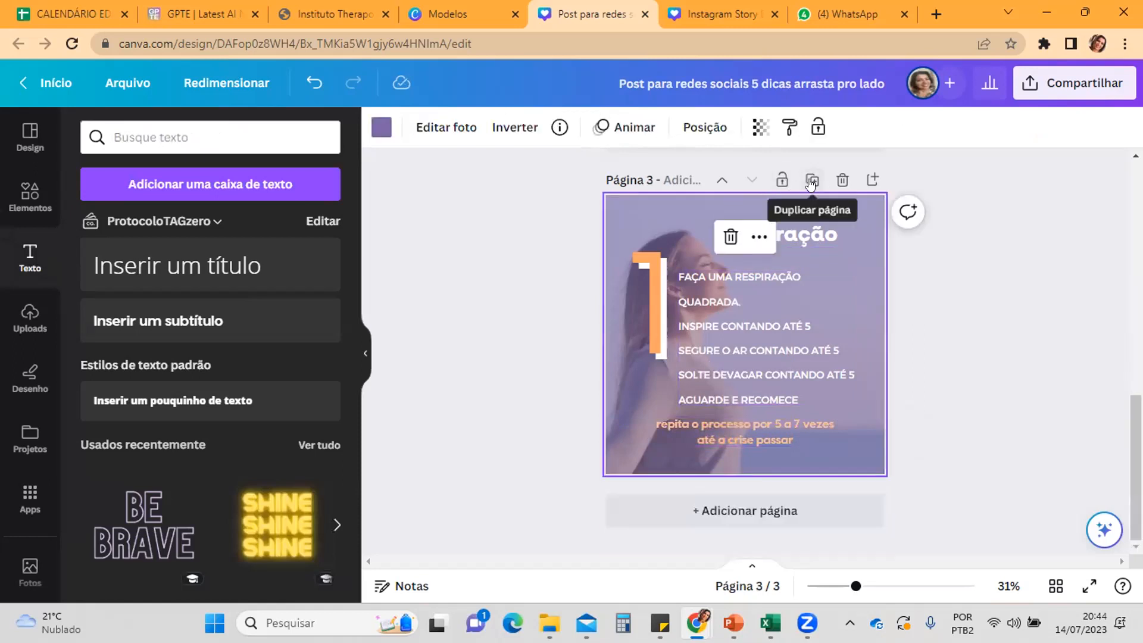
click(804, 231)
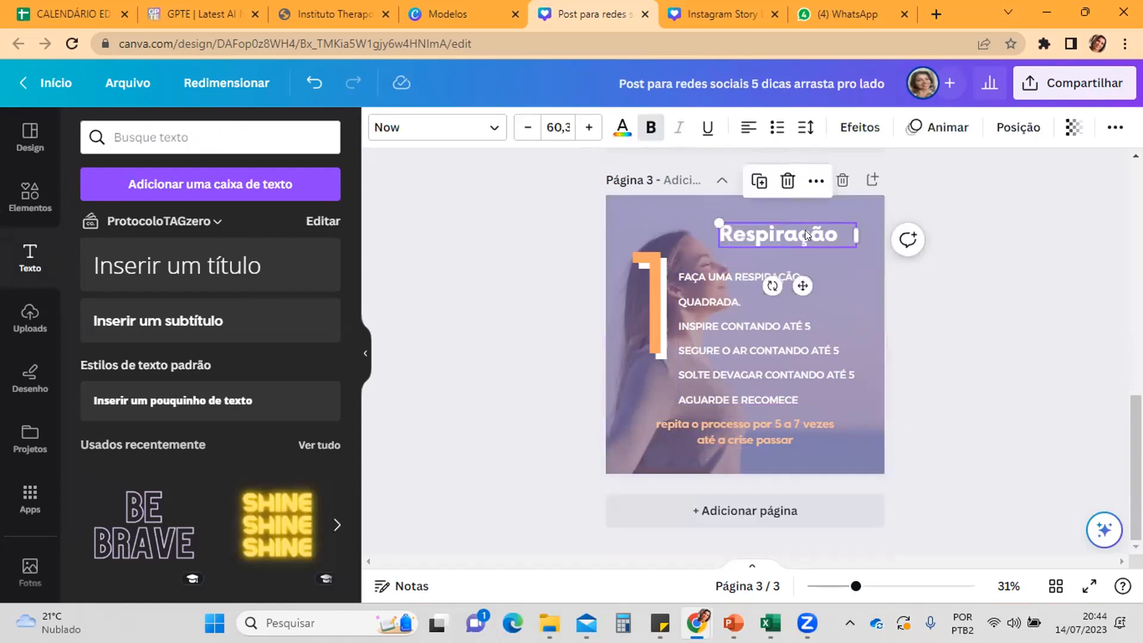
drag(844, 227, 708, 227)
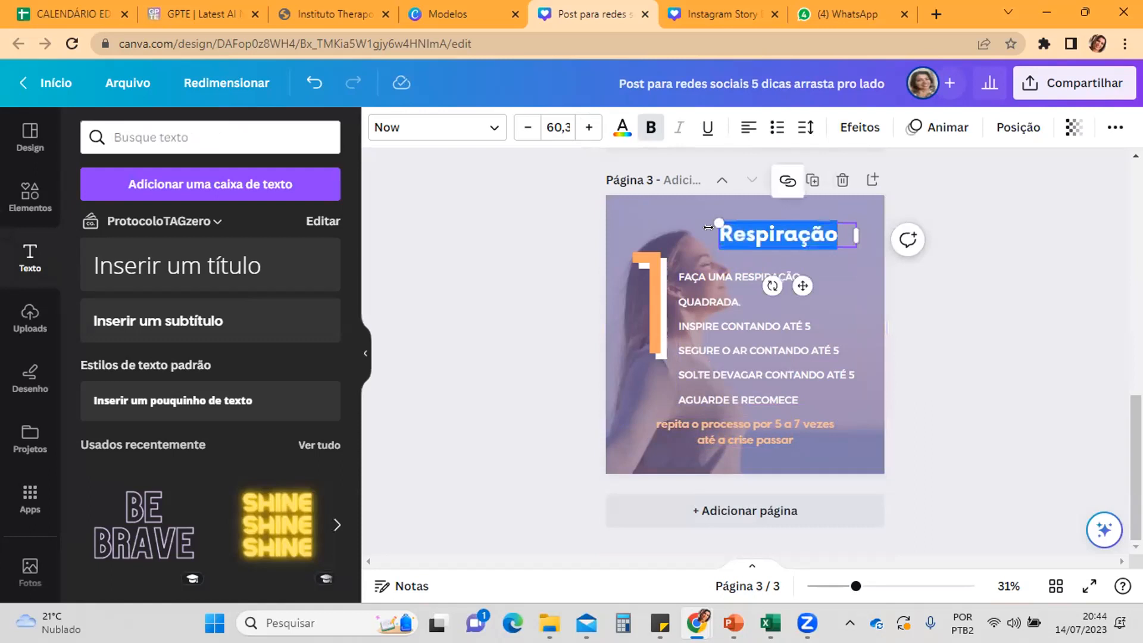
text(loca)
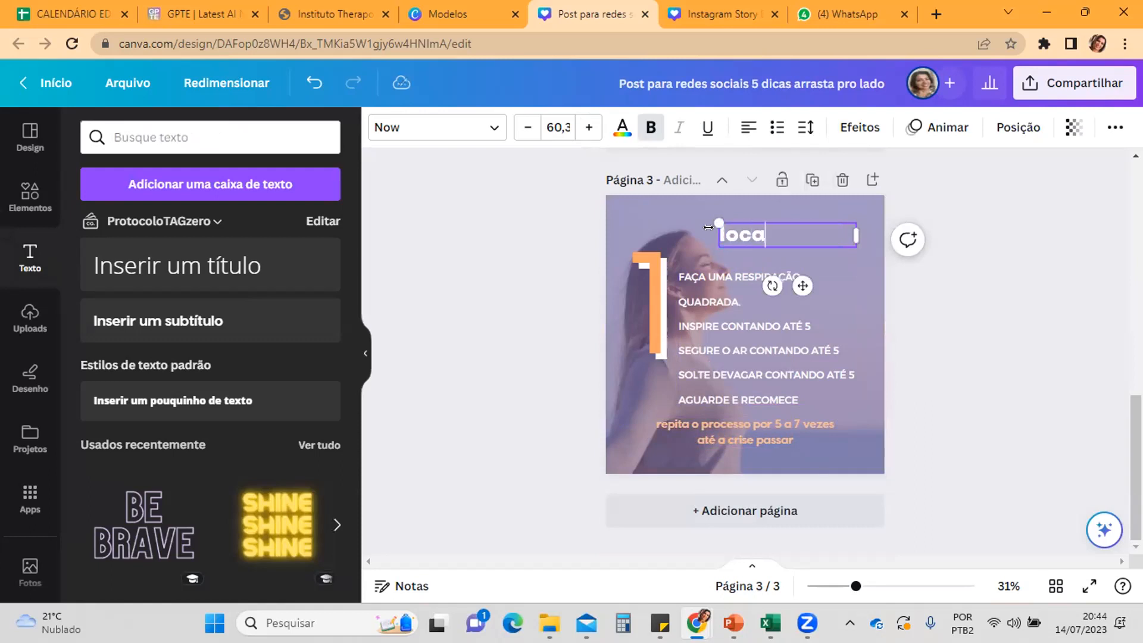
key(BackSpace)
key(BackSpace)
key(BackSpace)
text(encoeN)
key(BackSpace)
key(BackSpace)
text(Encontre)
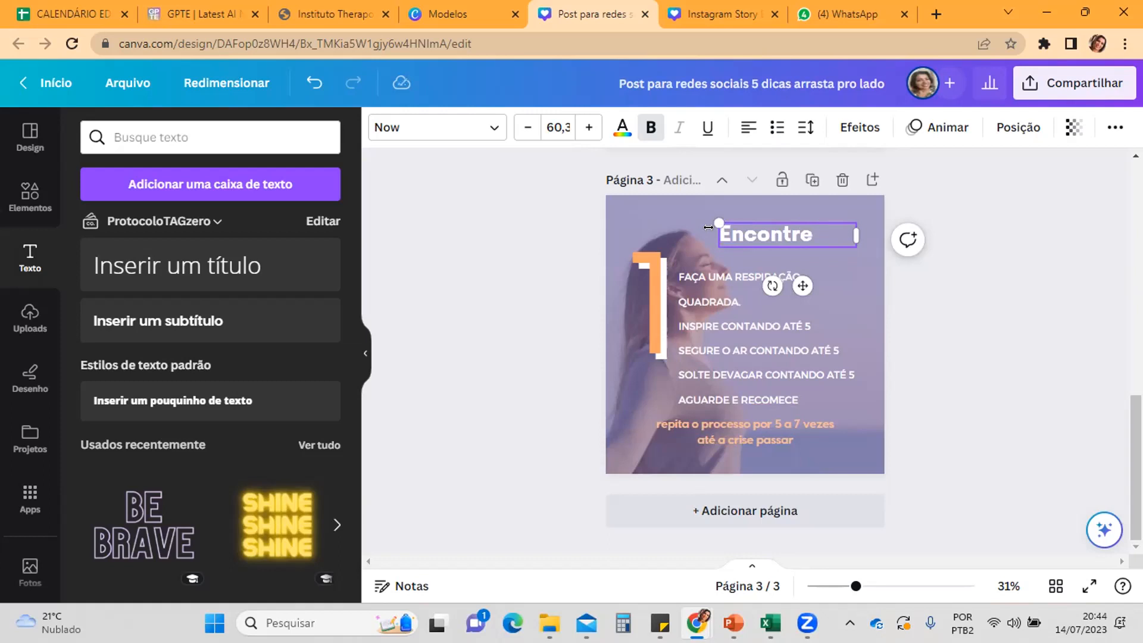
text(um local tranquilo)
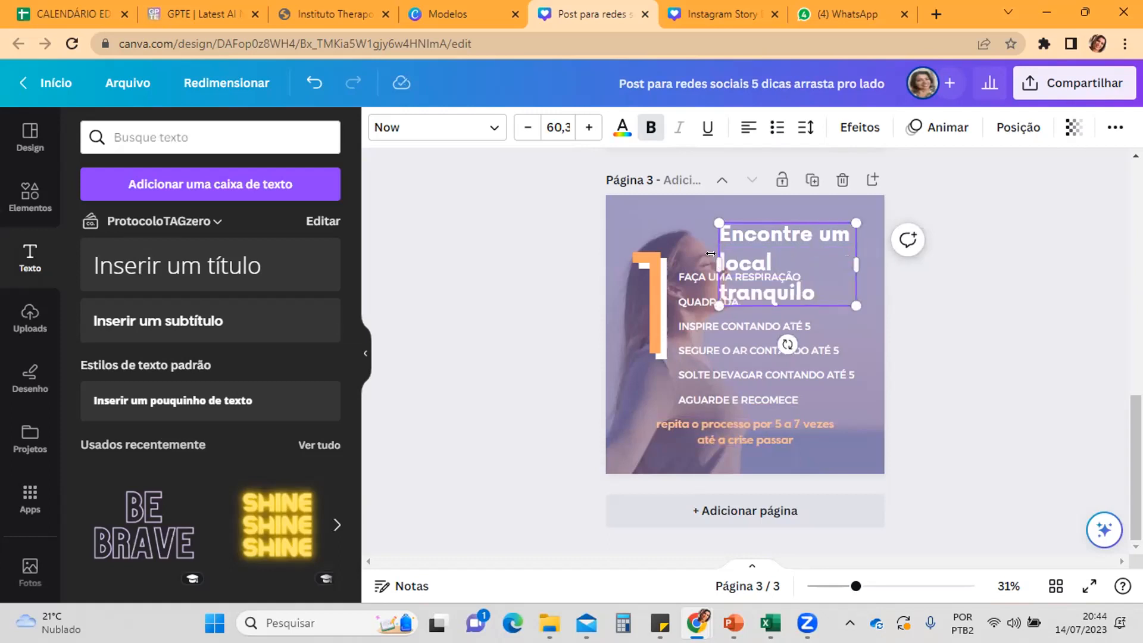
mouse_move(655, 247)
mouse_down()
mouse_move(640, 239)
mouse_move(671, 239)
mouse_up()
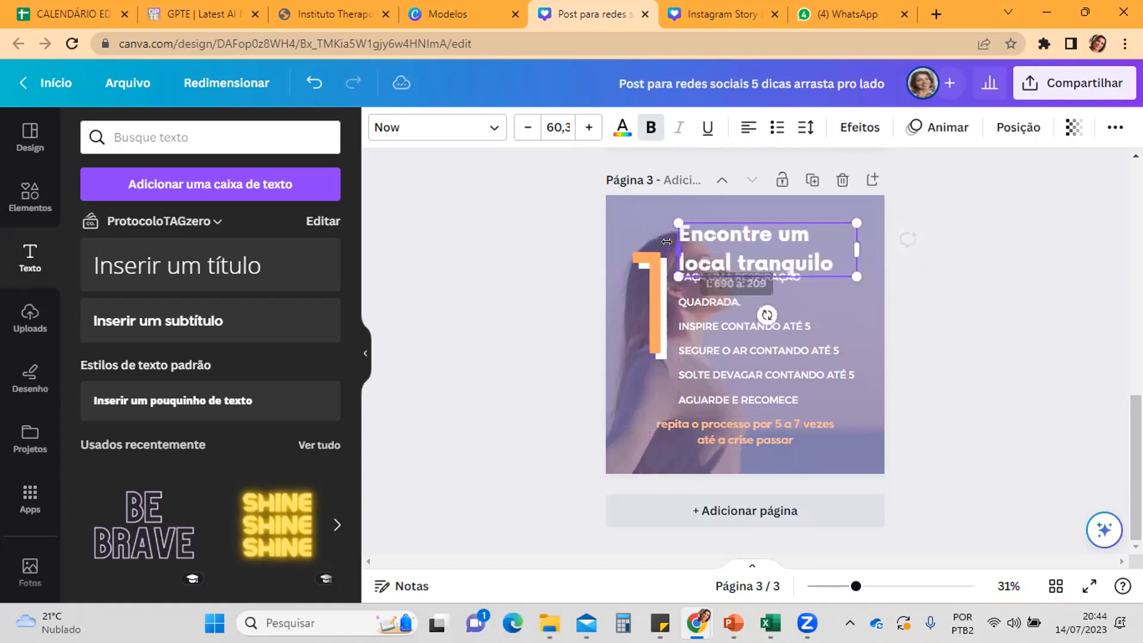
Step: Search the photos for "lugar tranquilo" and add the landscape photo of a tree trunk with a yellow flower to page 3
click(618, 415)
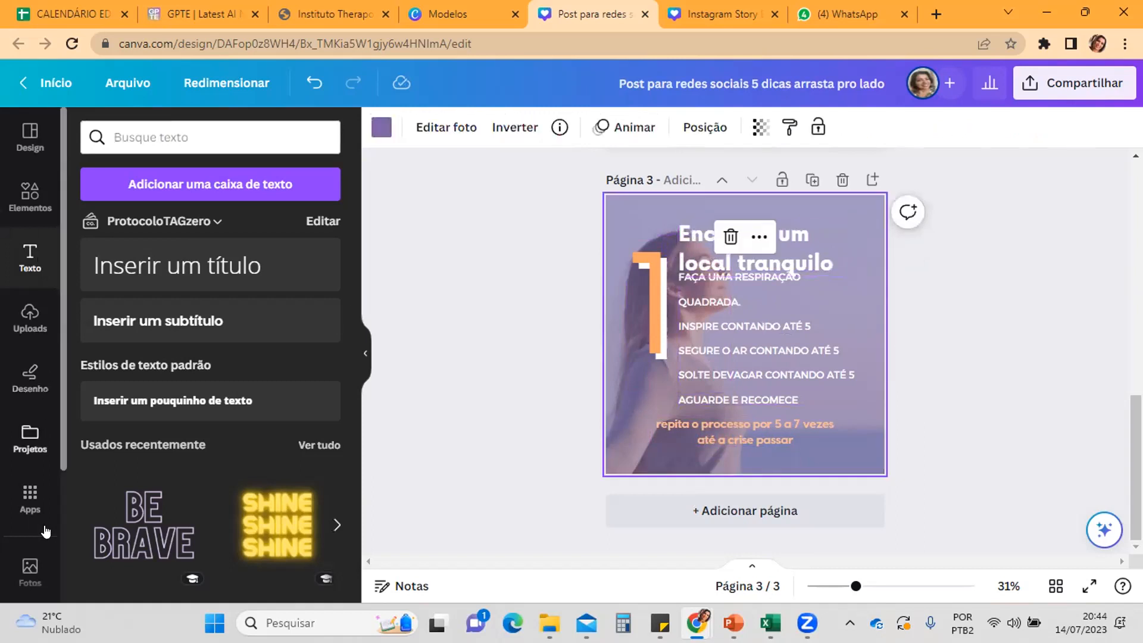
click(30, 568)
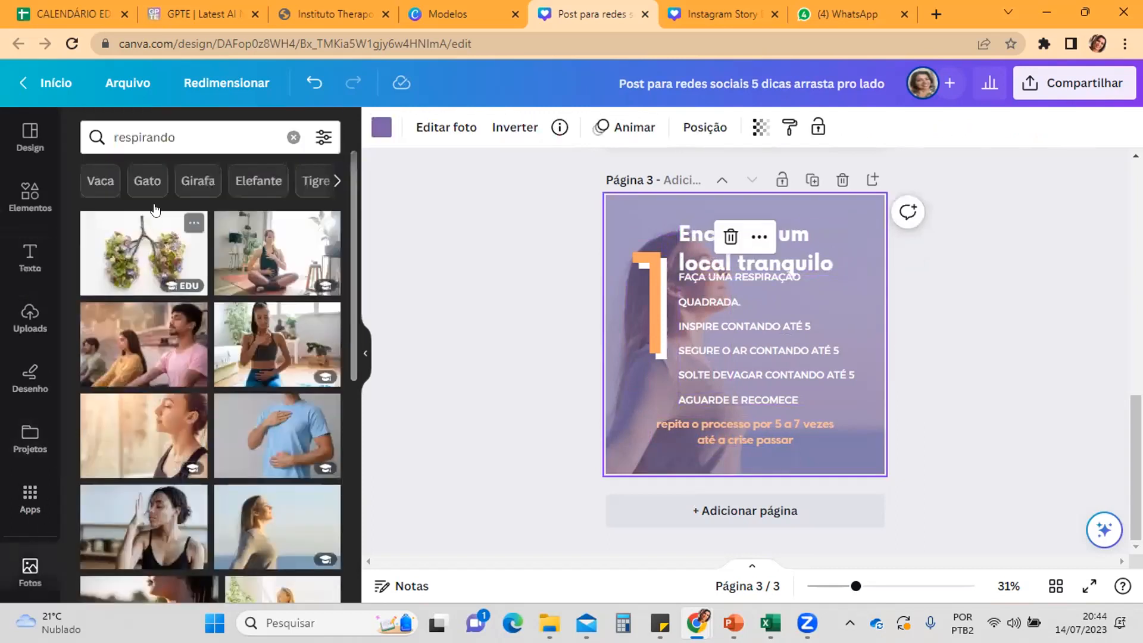
double_click(180, 128)
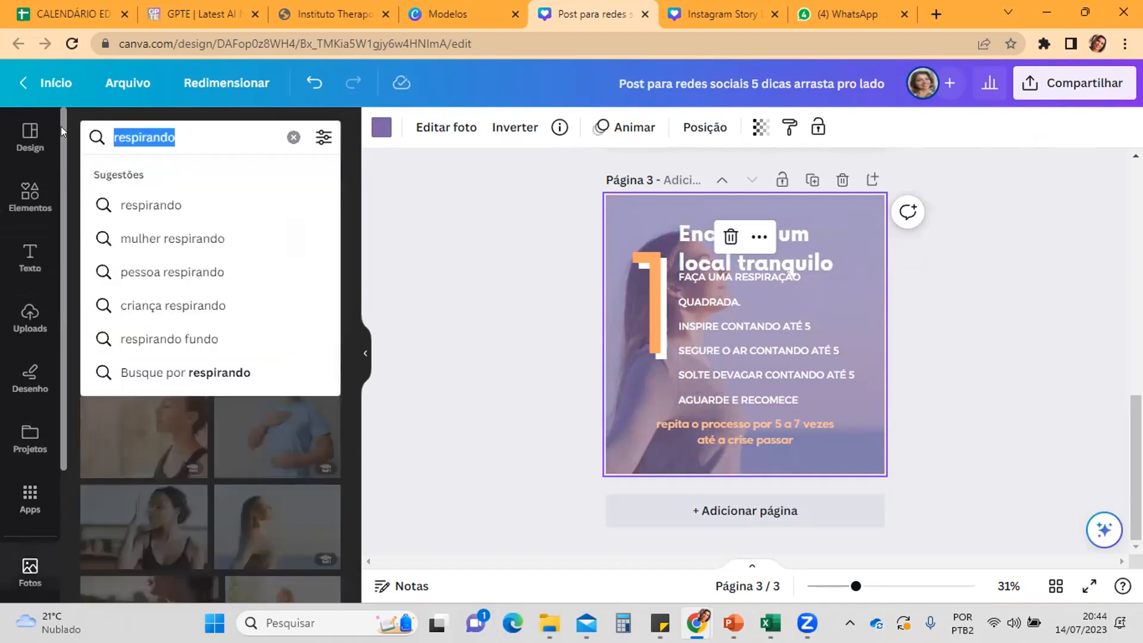
text(lugar tr)
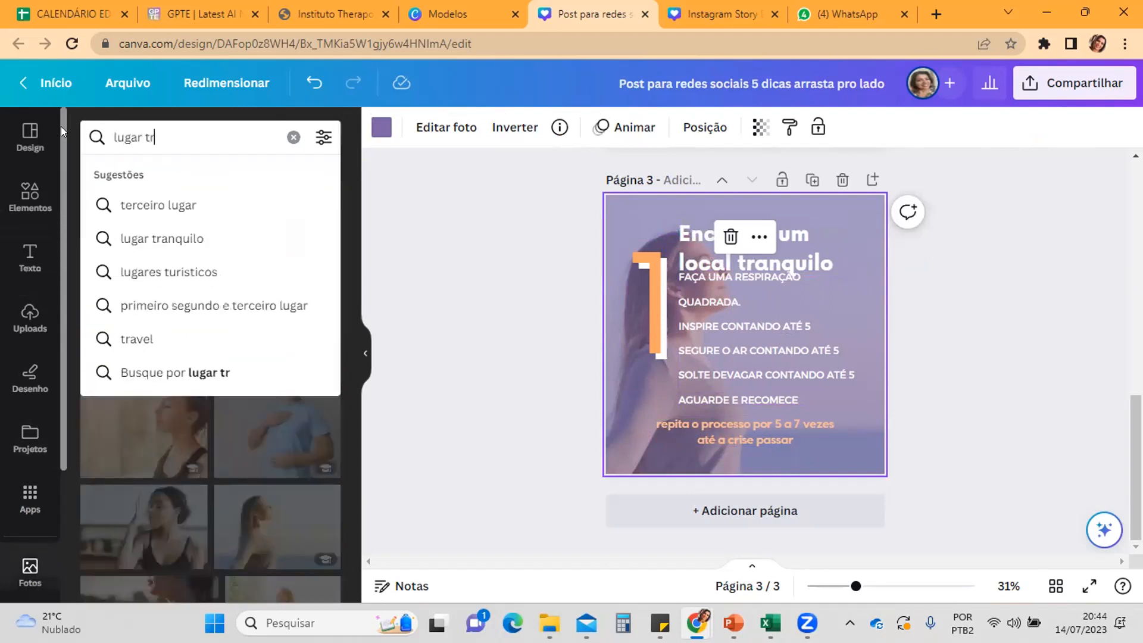
text(anquilo)
key(Return)
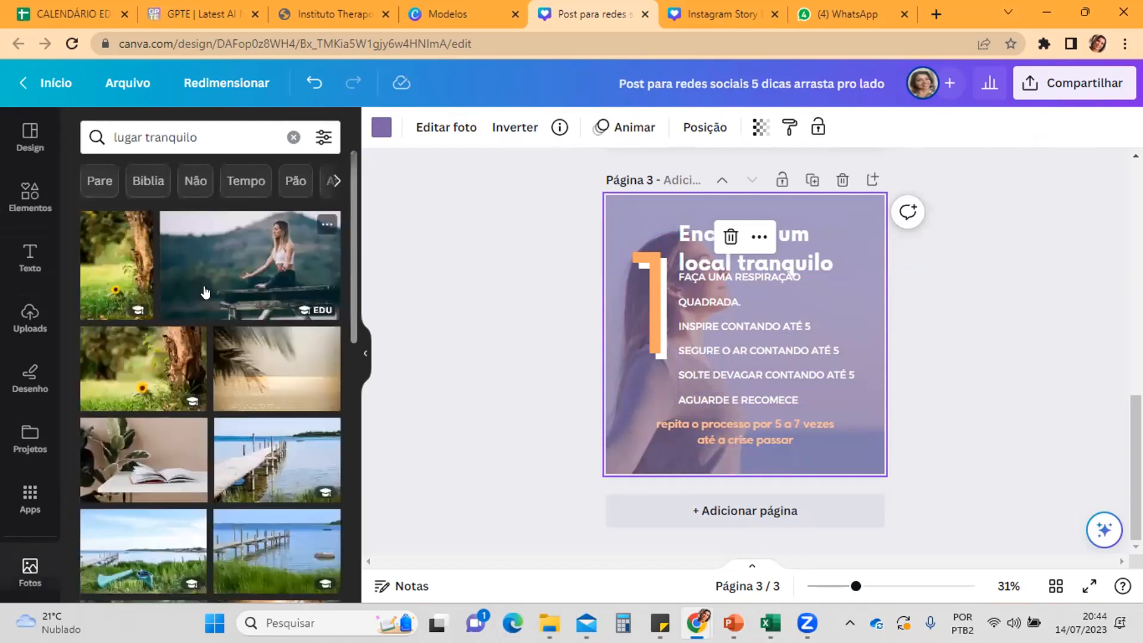
click(166, 360)
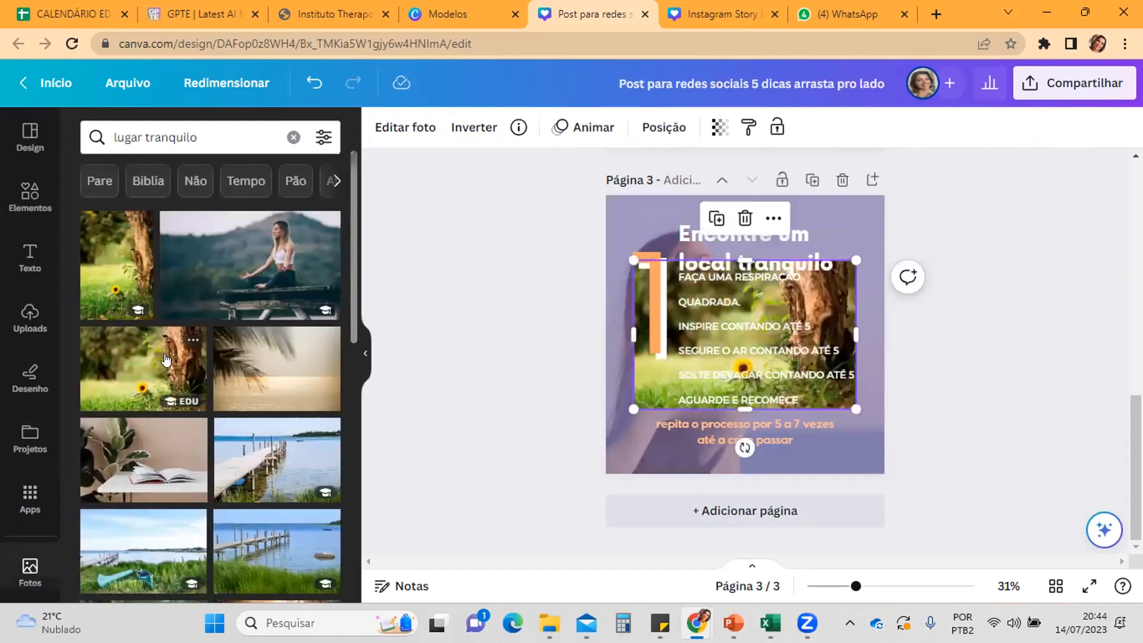
Step: Move page 3's breathing instructions lower to uncover the tree-trunk photo, and set that photo as the page background
right_click(644, 367)
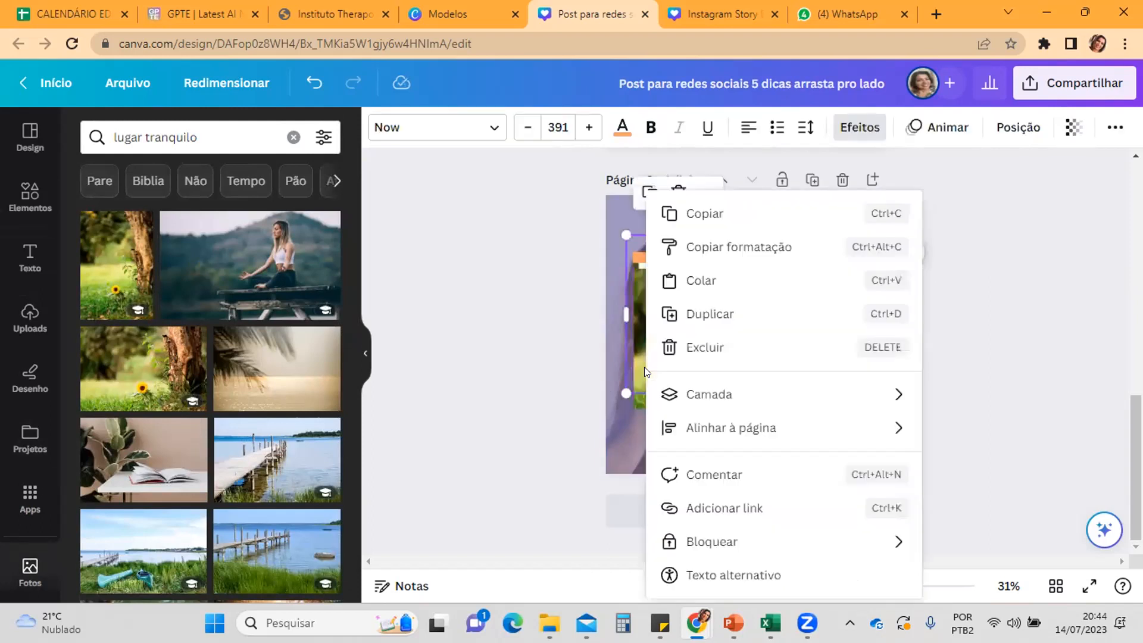
mouse_move(688, 406)
click(621, 424)
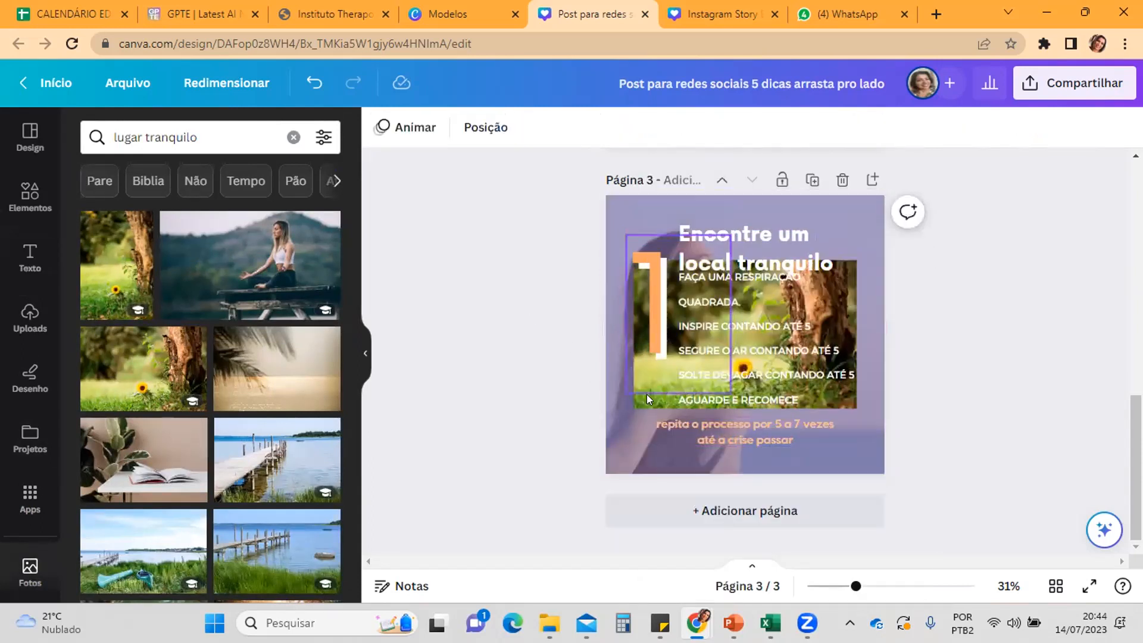
drag(846, 274, 832, 314)
click(845, 284)
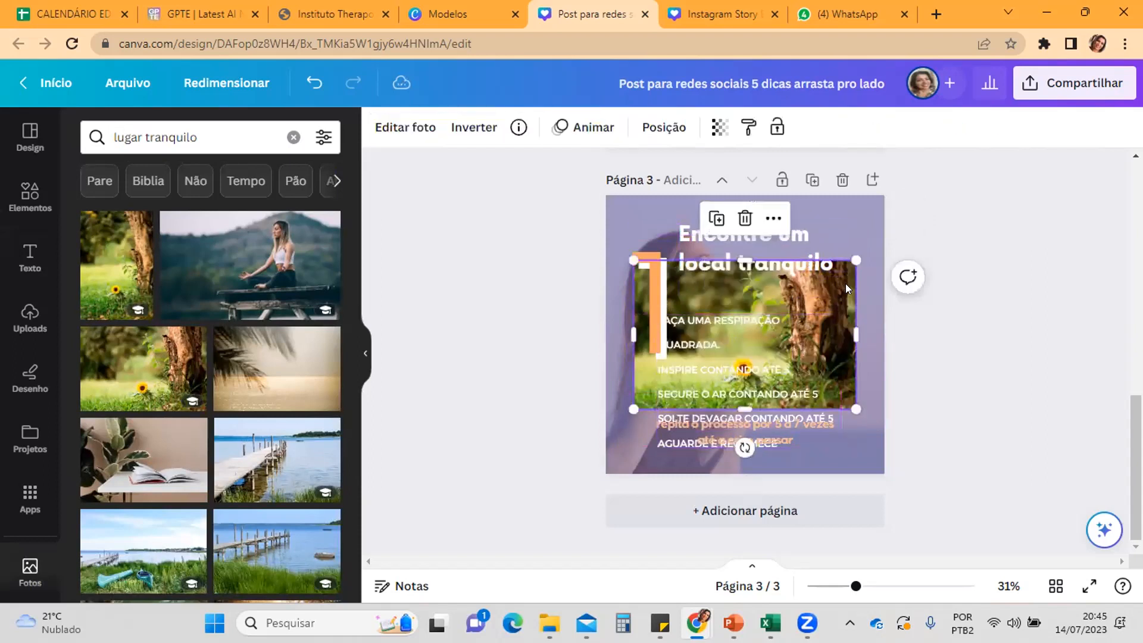
right_click(845, 283)
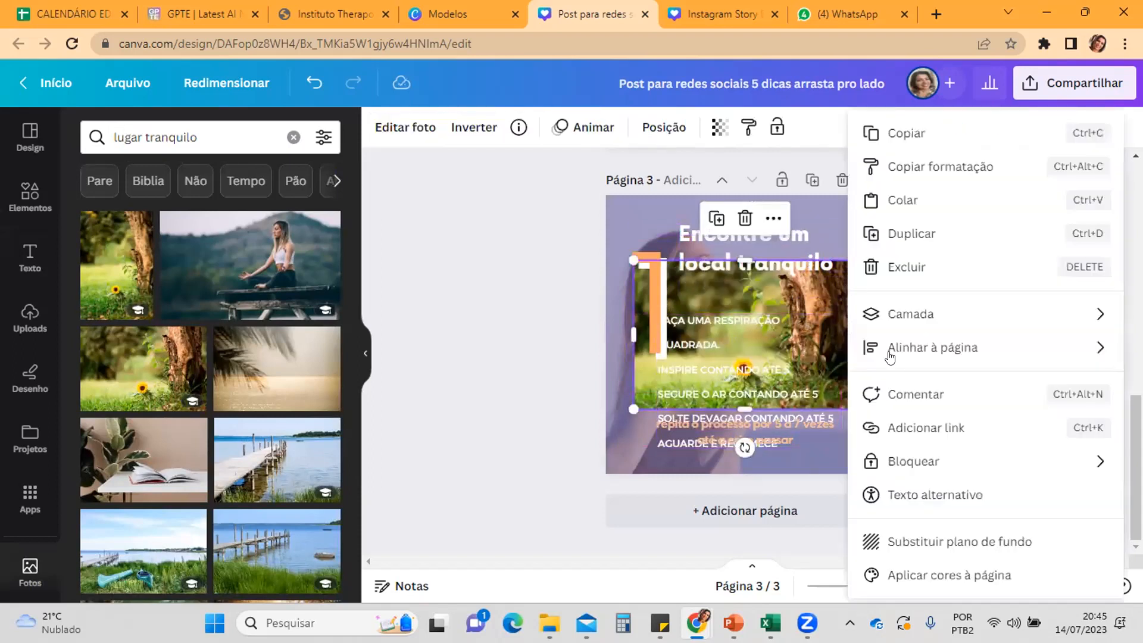
click(955, 543)
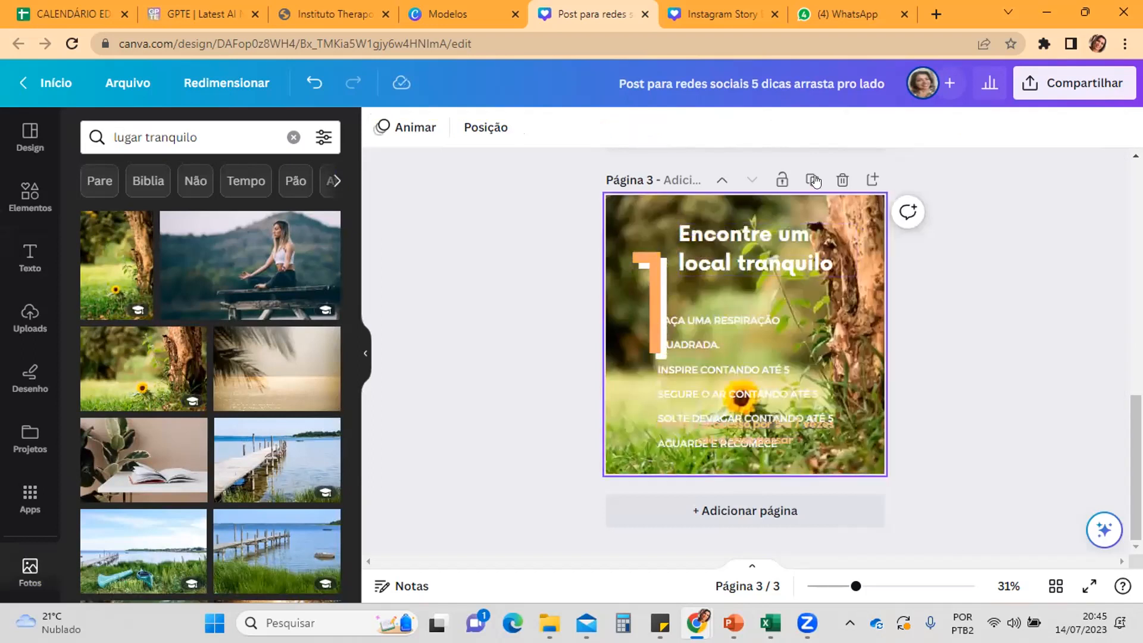
Step: Set the transparency of page 3's background photo to 44
click(818, 202)
click(760, 126)
drag(759, 196, 669, 209)
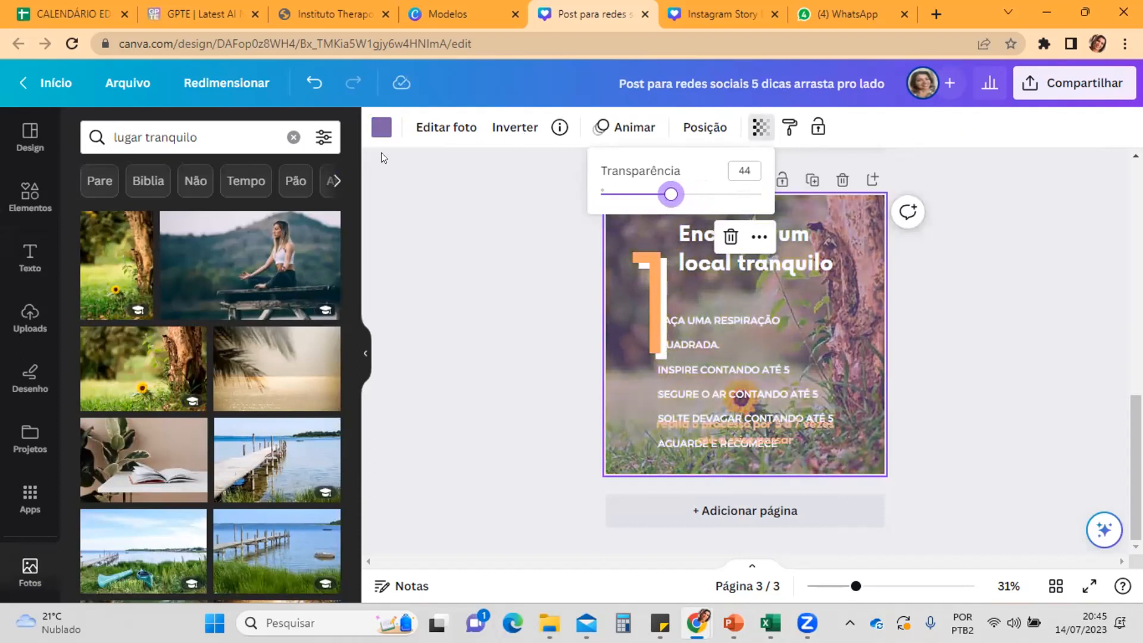
click(555, 282)
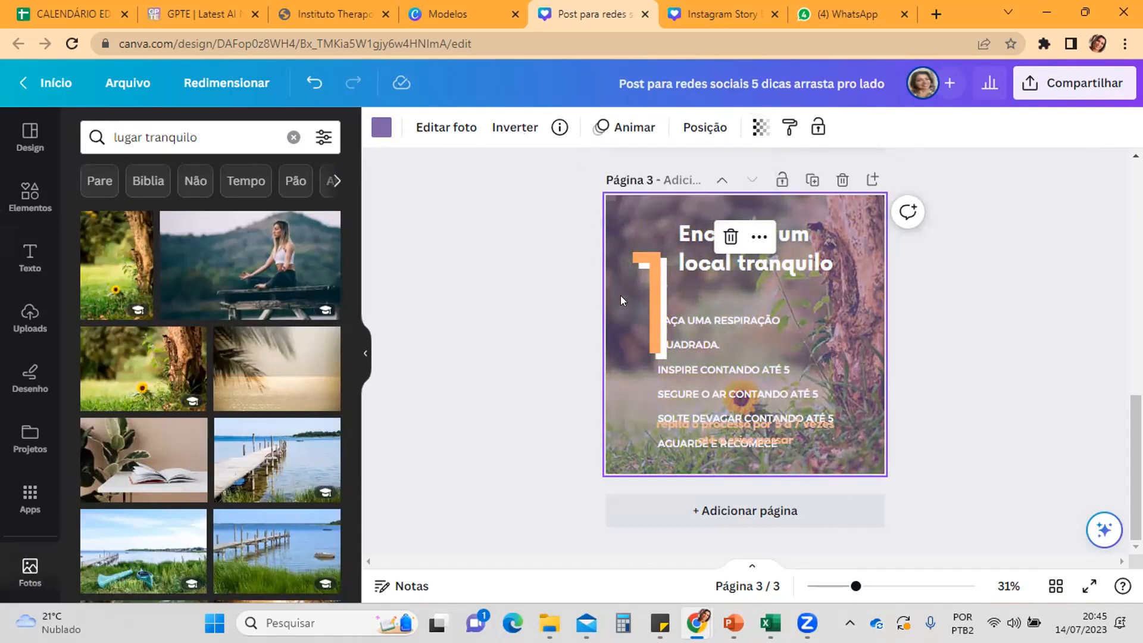
click(551, 311)
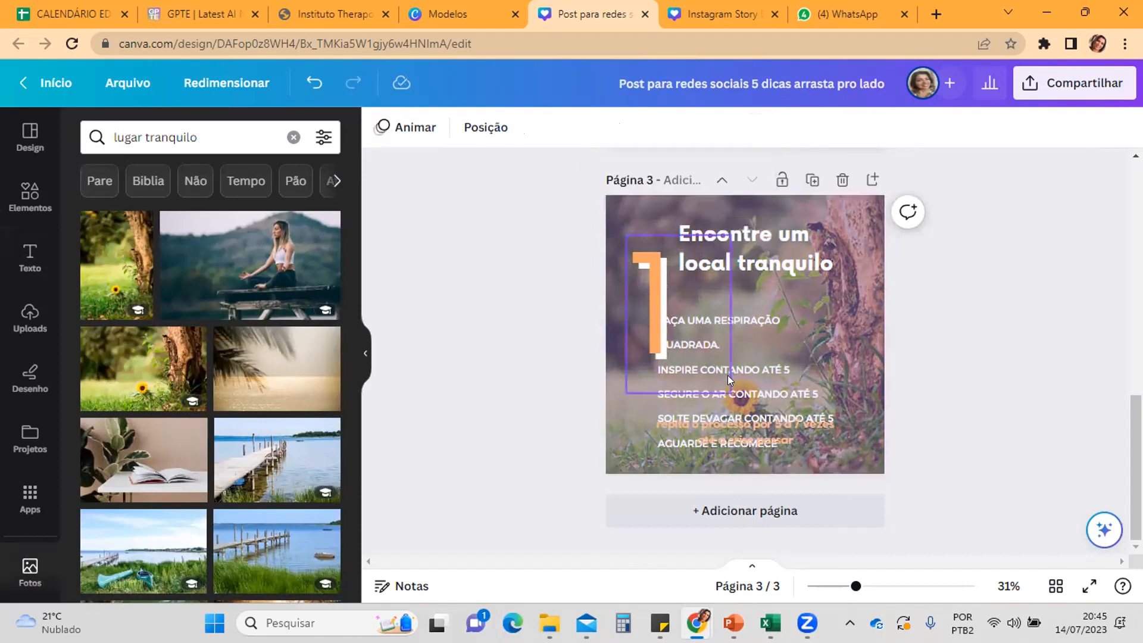
Step: Change the background colour behind page 2's photo to the document's dark grey, #5d5858
click(861, 258)
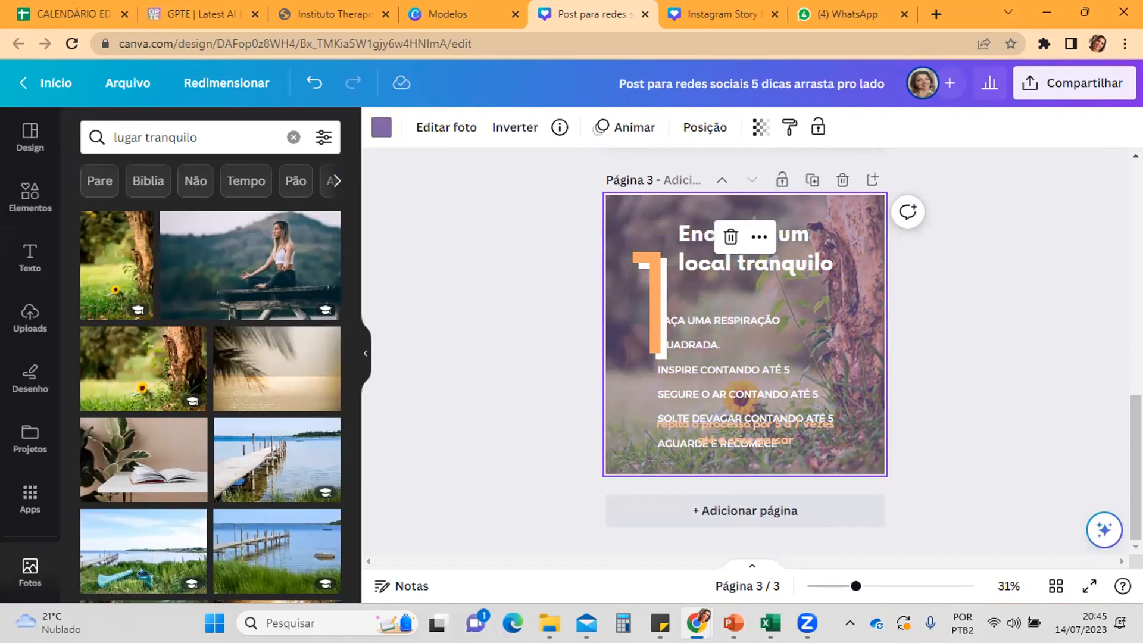
drag(1135, 464, 1135, 231)
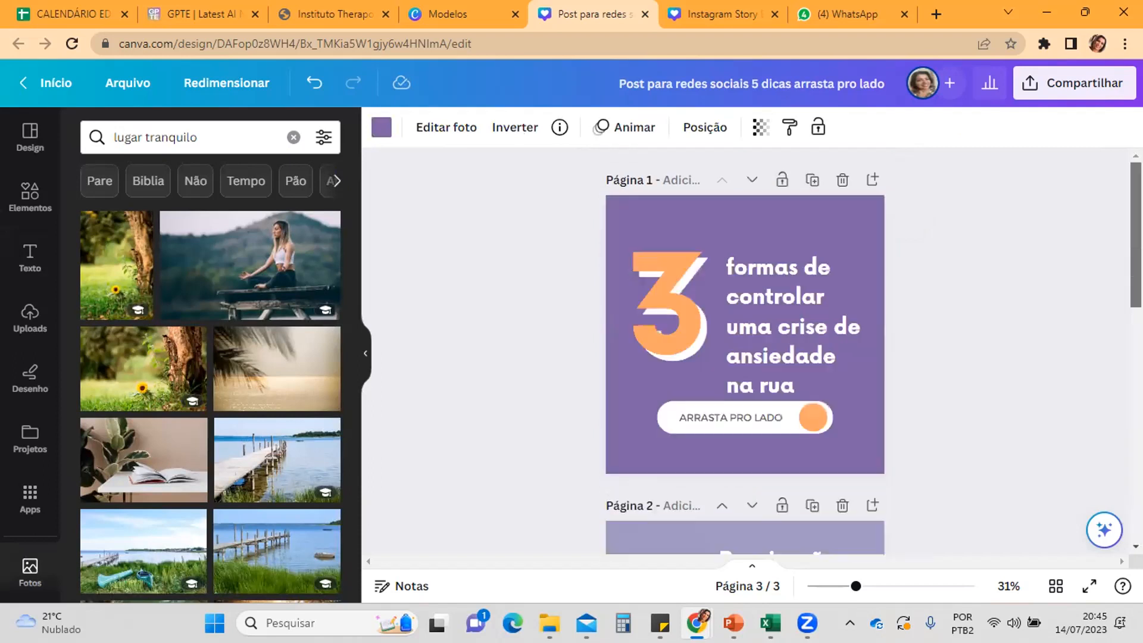
scroll(744, 351, down, 5)
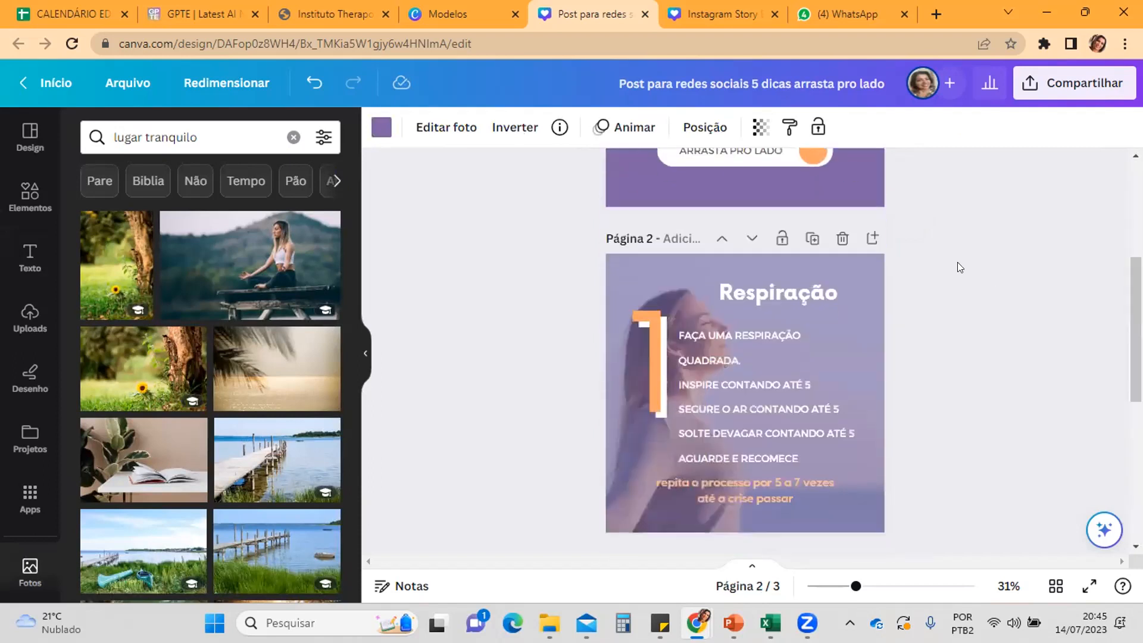
click(870, 282)
click(381, 126)
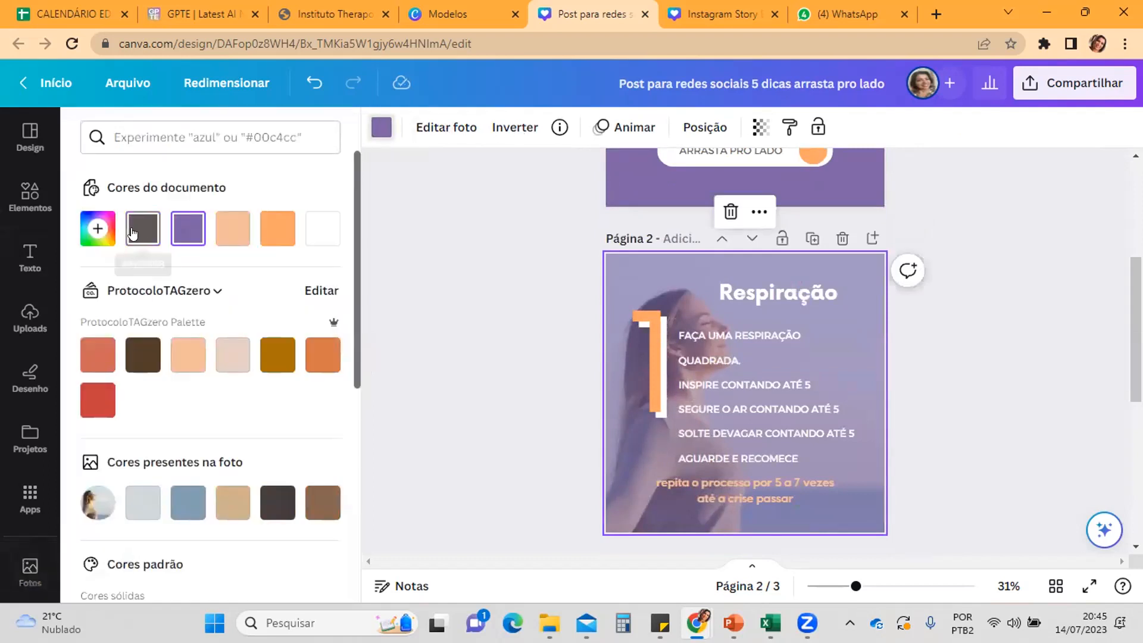
click(132, 232)
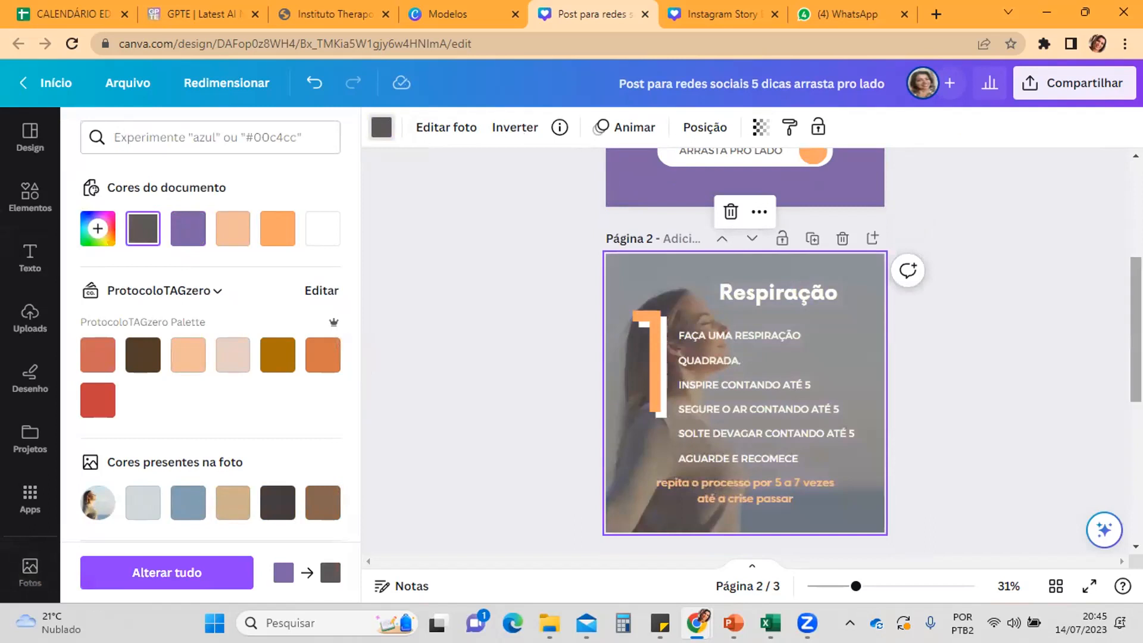
Step: Apply the same dark grey, #5d5858, as the background colour behind page 3's photo
scroll(944, 325, down, 5)
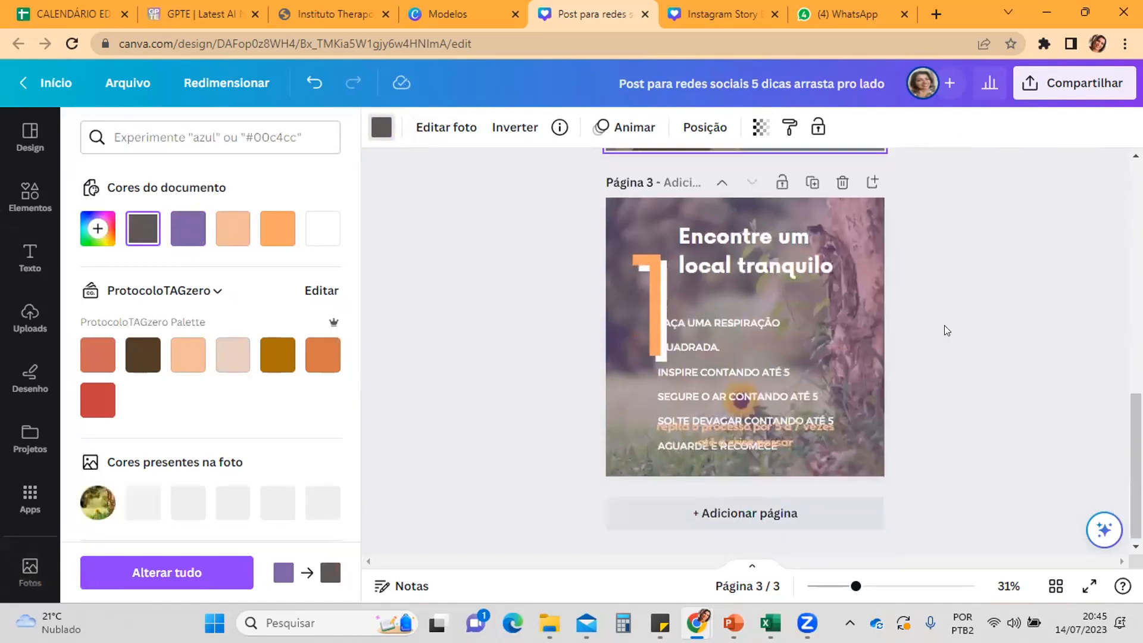
click(870, 232)
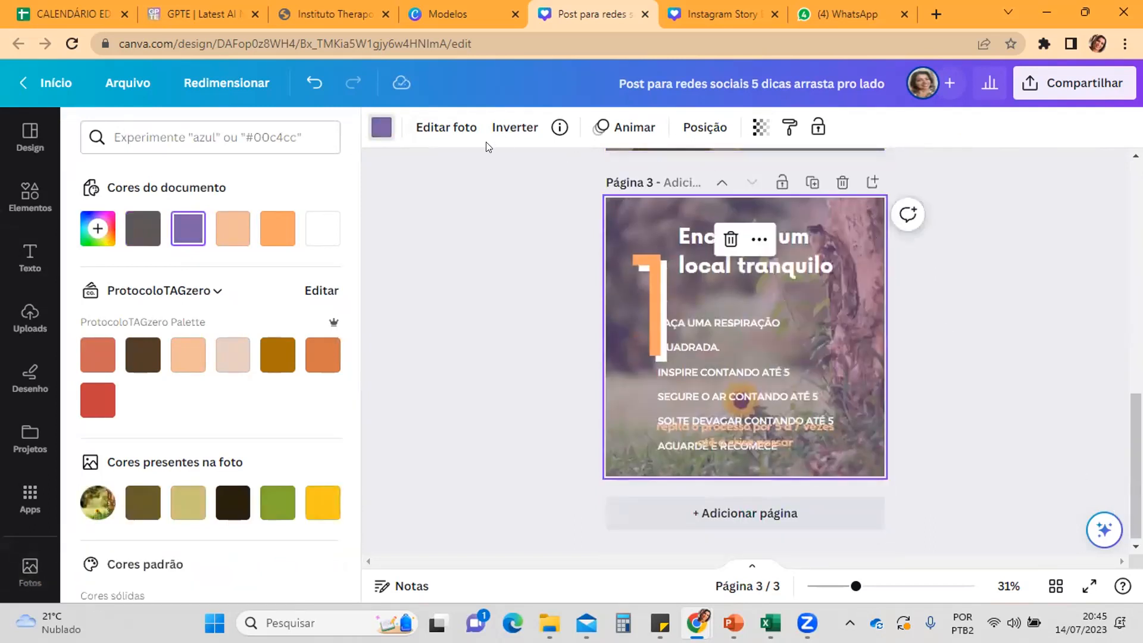
click(380, 128)
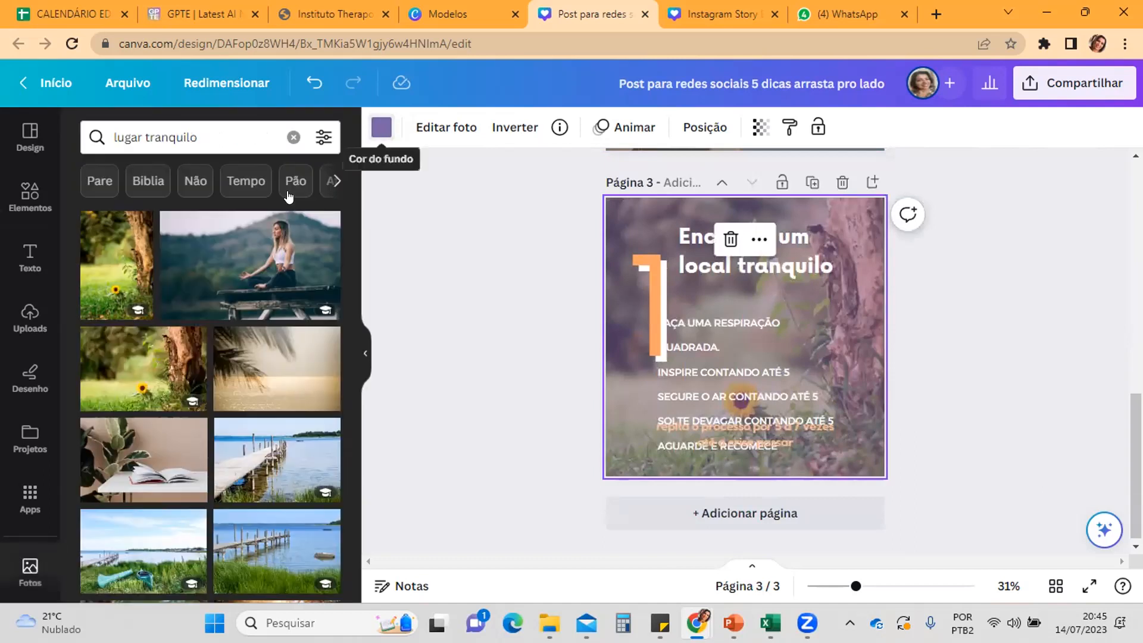
click(381, 128)
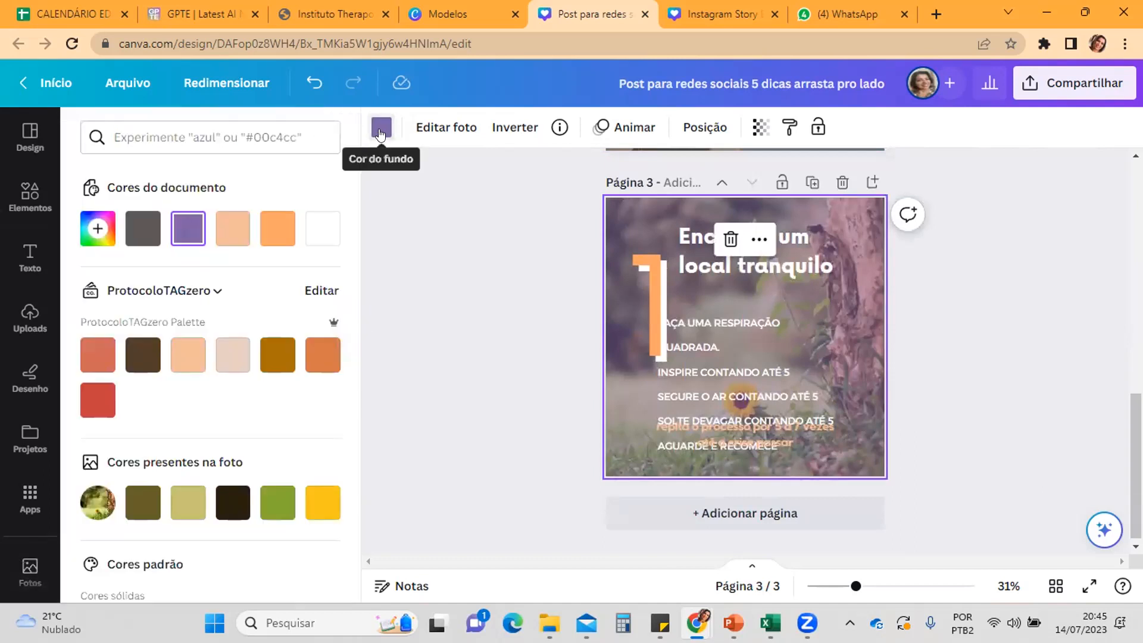
click(128, 237)
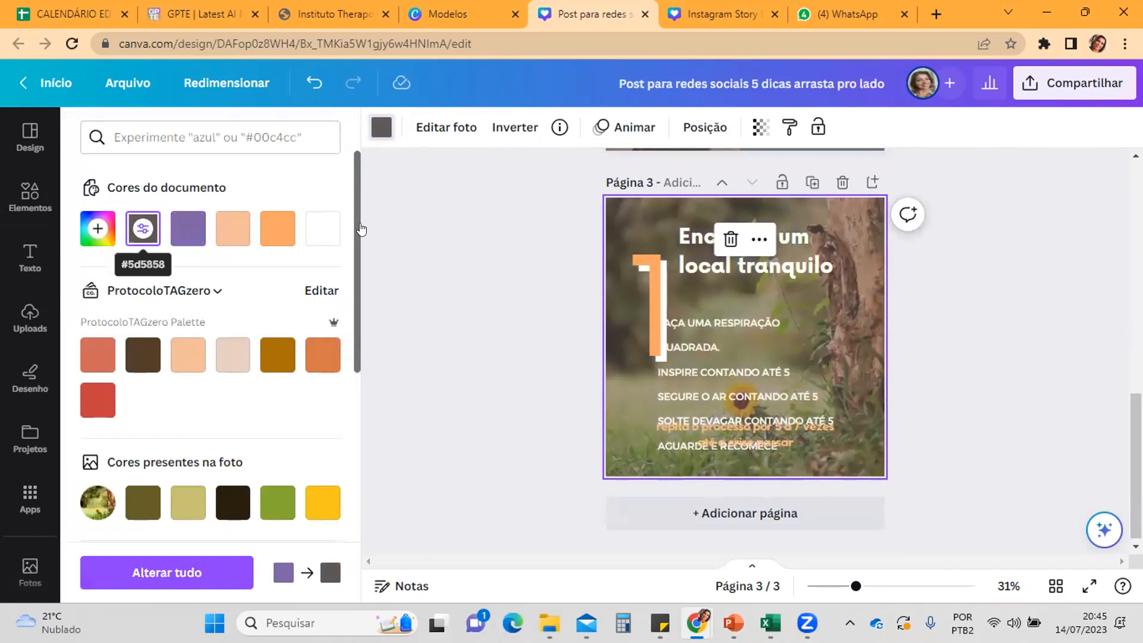
Step: Move page 3's breathing instructions up and right beneath the title, and replace the large number with 2
drag(748, 367, 805, 311)
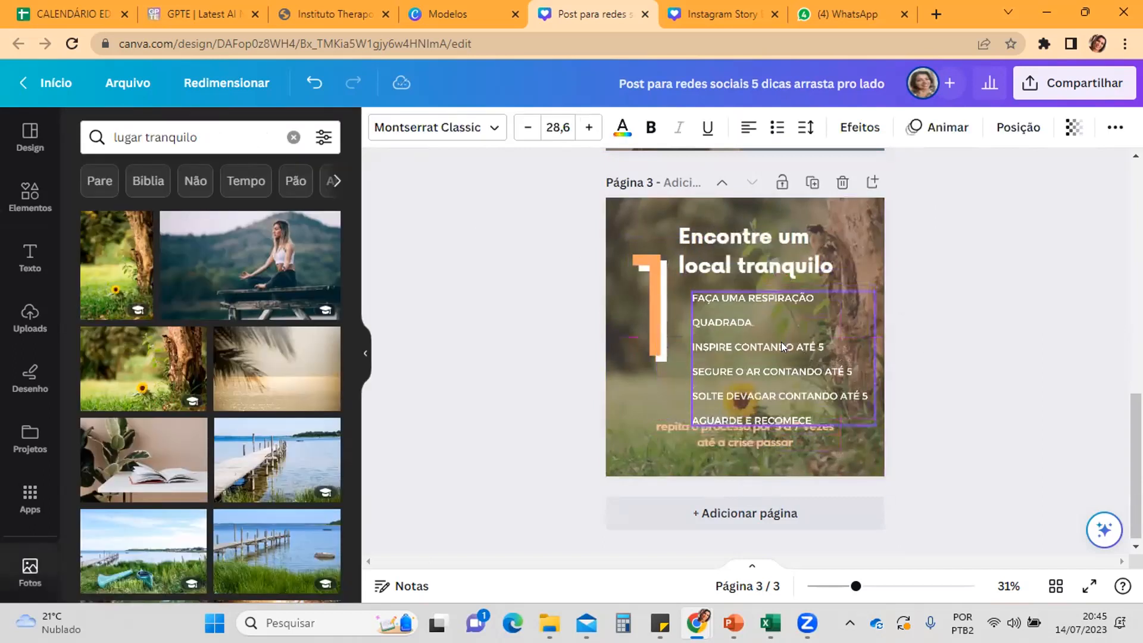
click(645, 313)
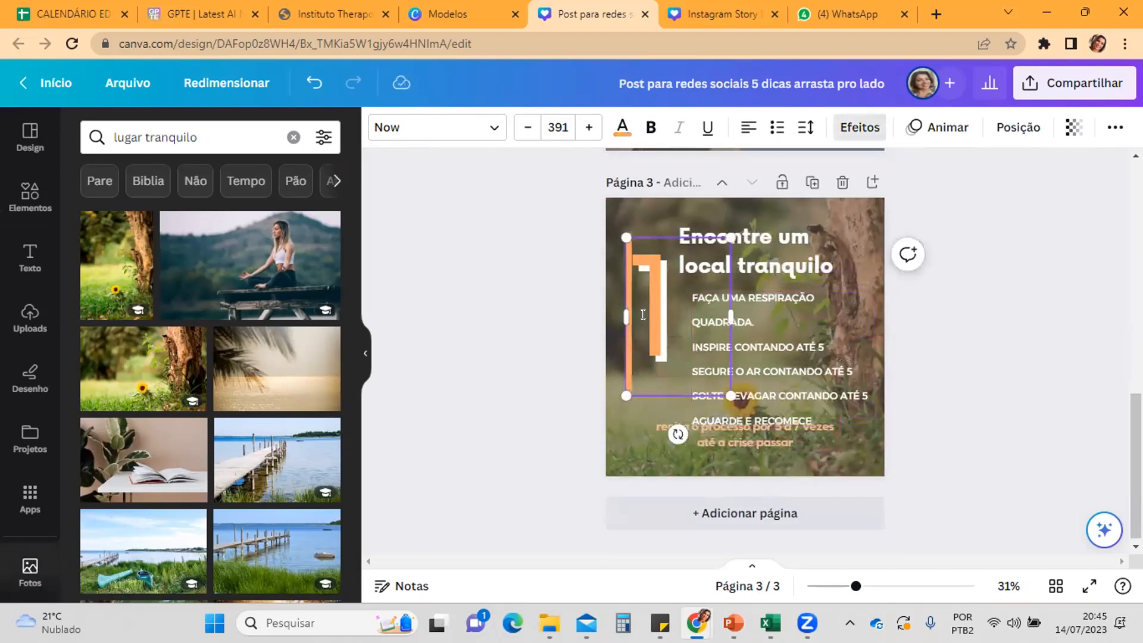
key(Delete)
text(2)
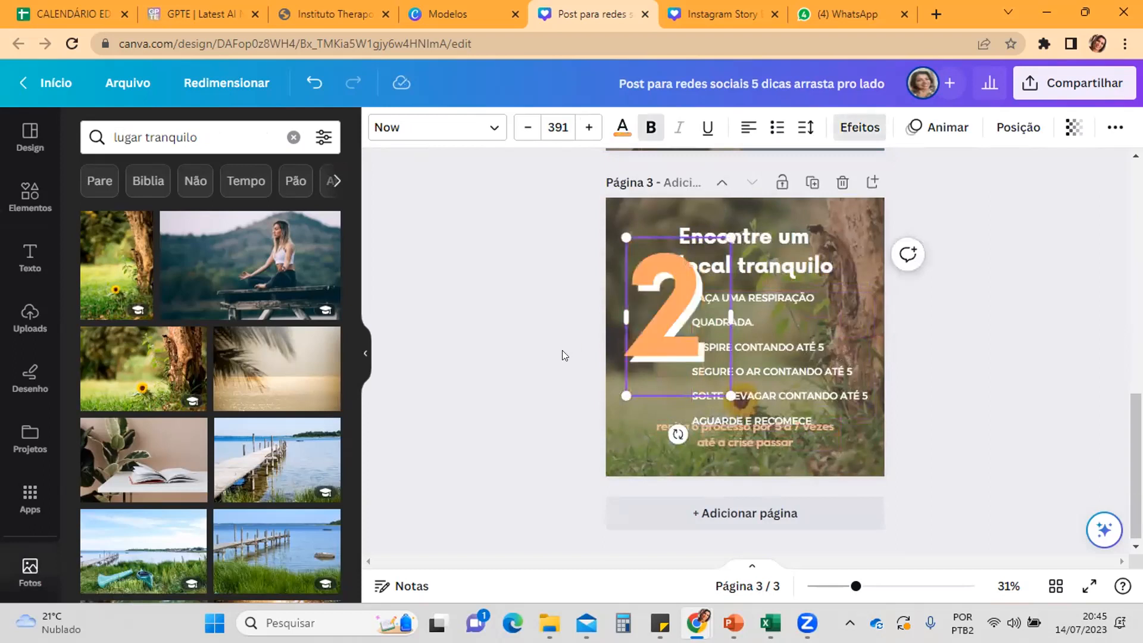
click(541, 330)
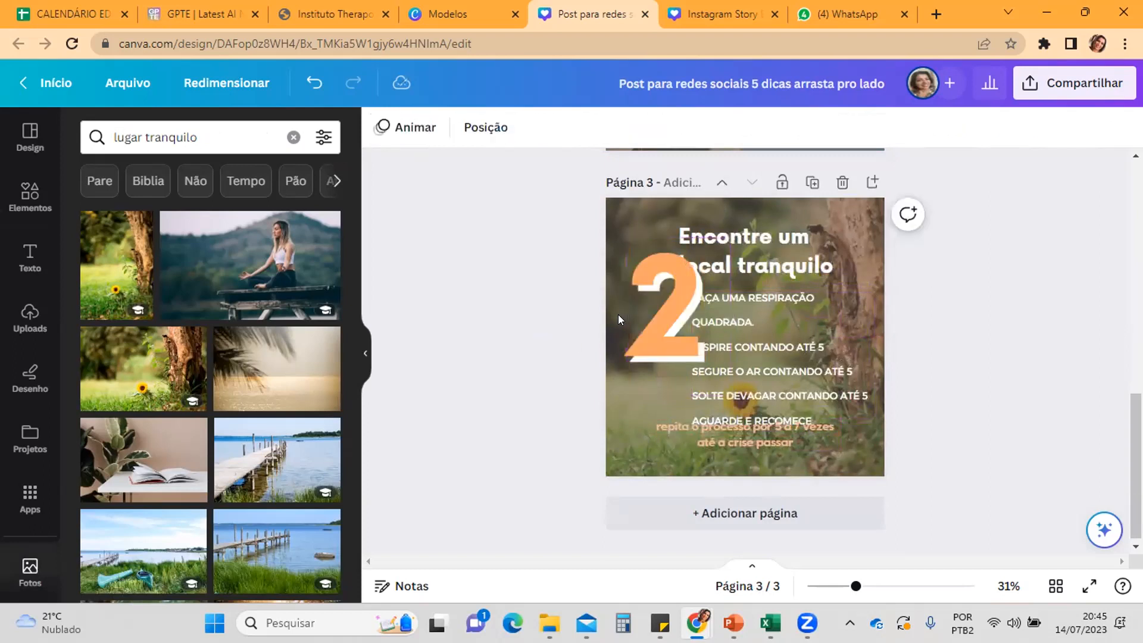
Step: Reduce the number 2's font size to 350, then shift the title right and raise the number beside it
click(647, 325)
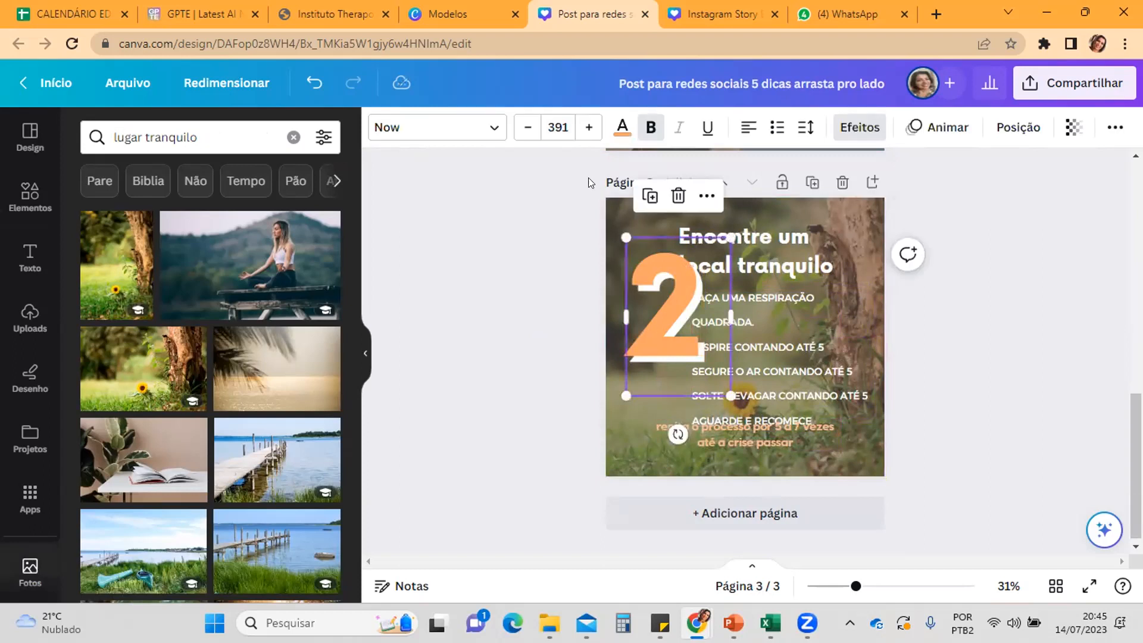
click(527, 129)
click(527, 129)
click(527, 129)
click(527, 128)
click(527, 128)
click(527, 129)
click(527, 129)
click(527, 128)
click(526, 128)
click(526, 128)
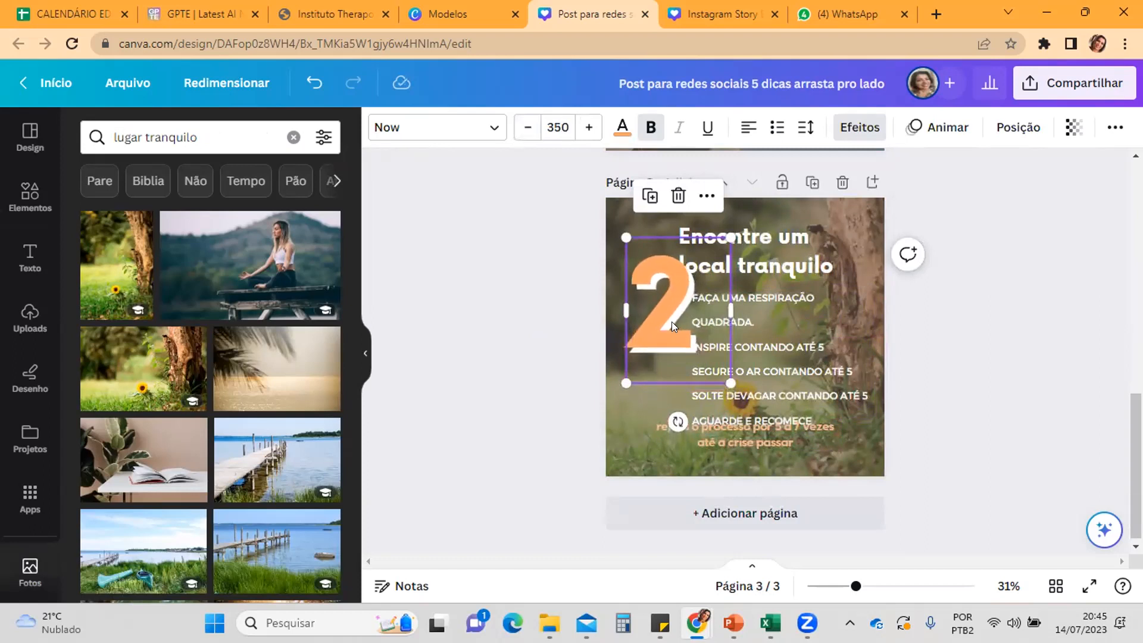
drag(791, 245, 823, 245)
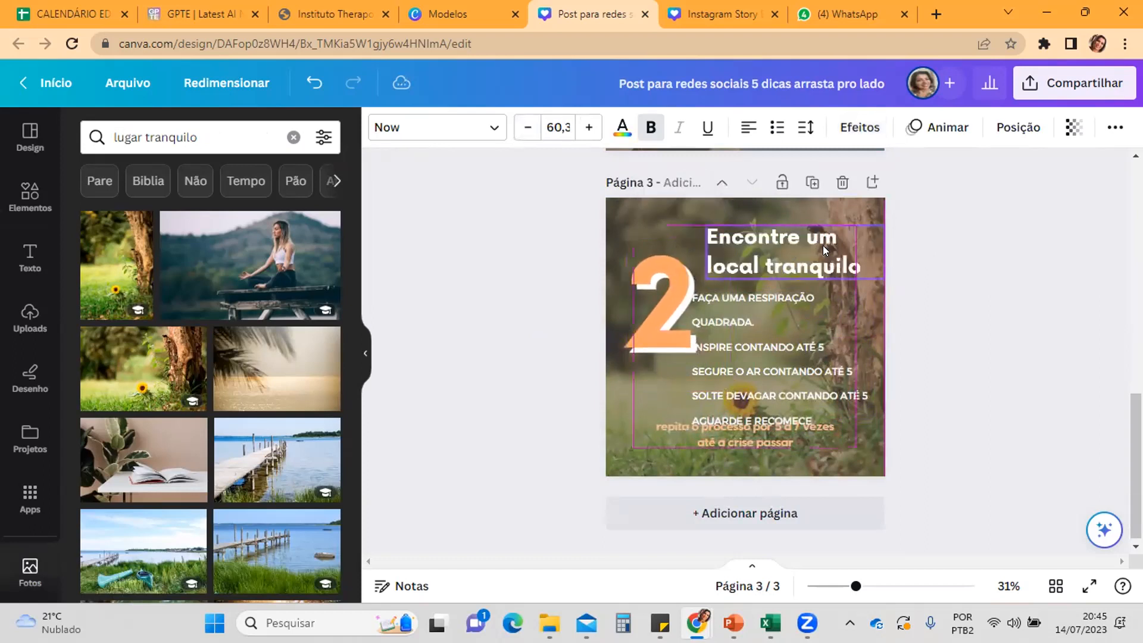
drag(655, 321, 650, 279)
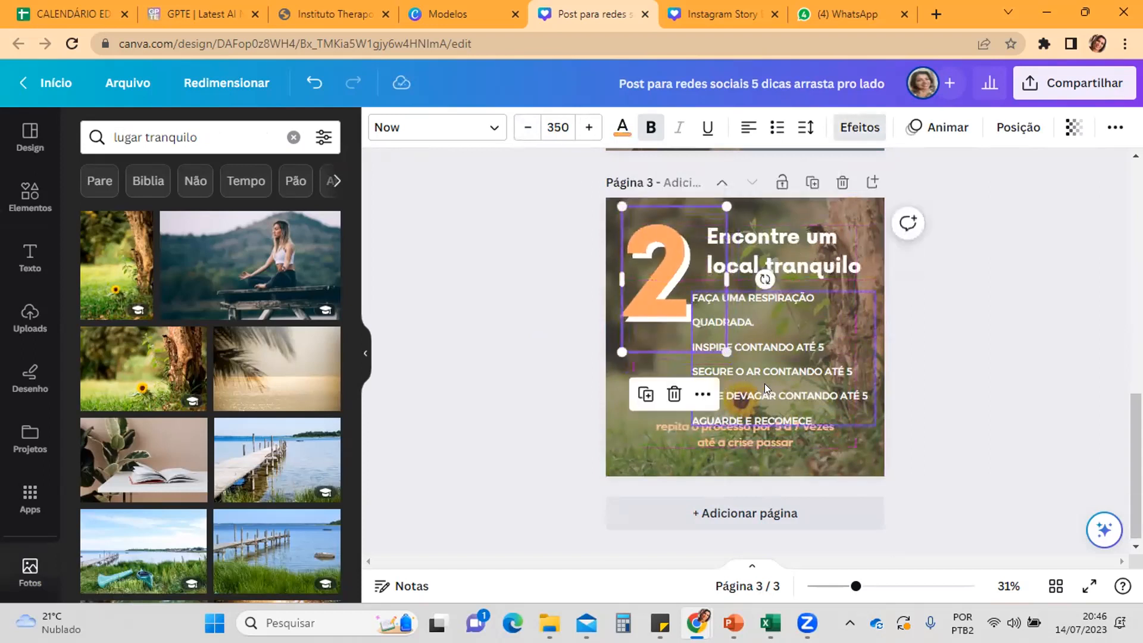